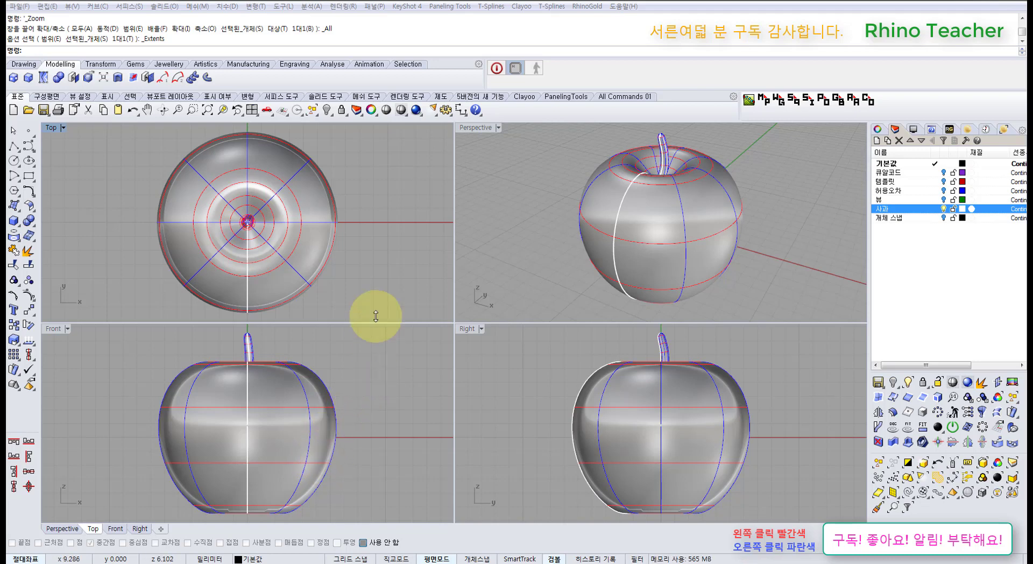
Add a rectangular clipping plane surrounding the whole apple in the Top viewport
left_click(382, 260)
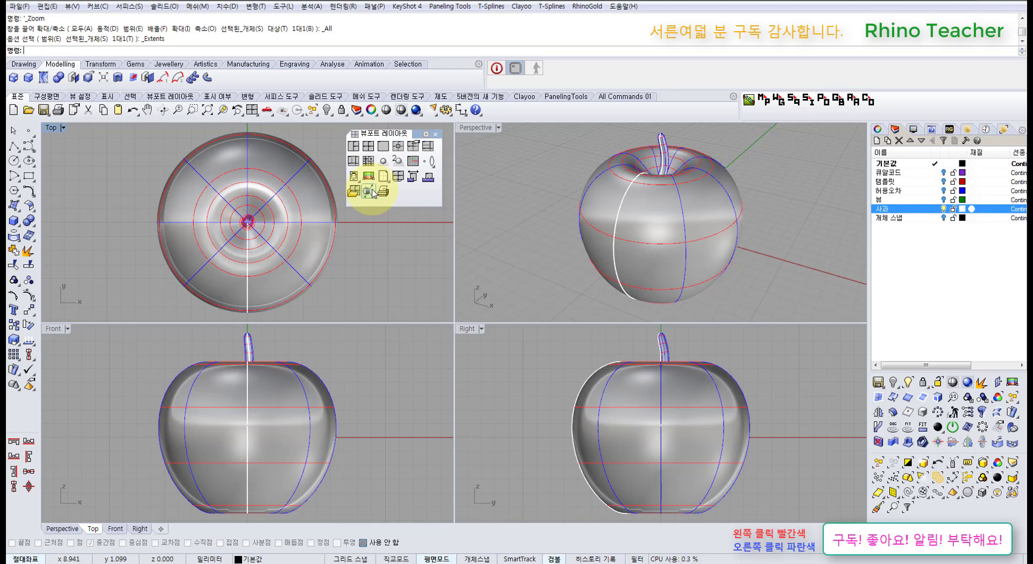
left_click(379, 265)
scroll(356, 239, "down", 5)
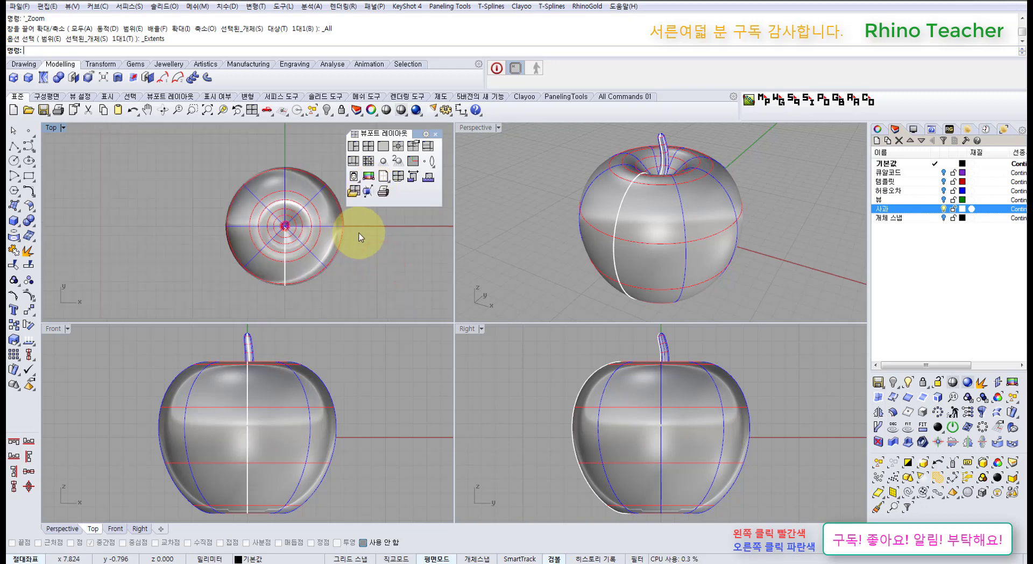
right_click_drag(357, 242, 299, 248)
left_click(367, 191)
left_click(207, 184)
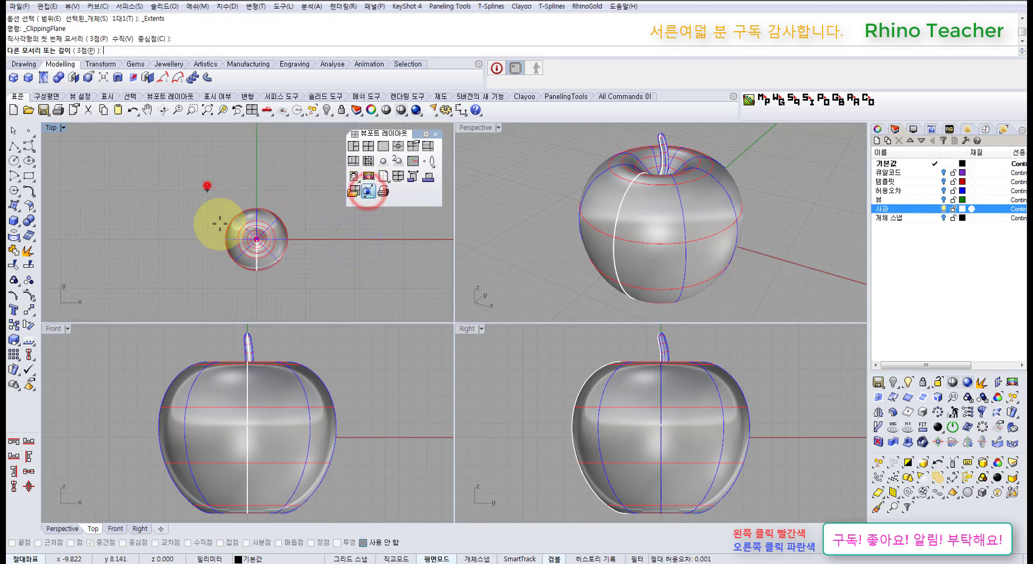
left_click(311, 290)
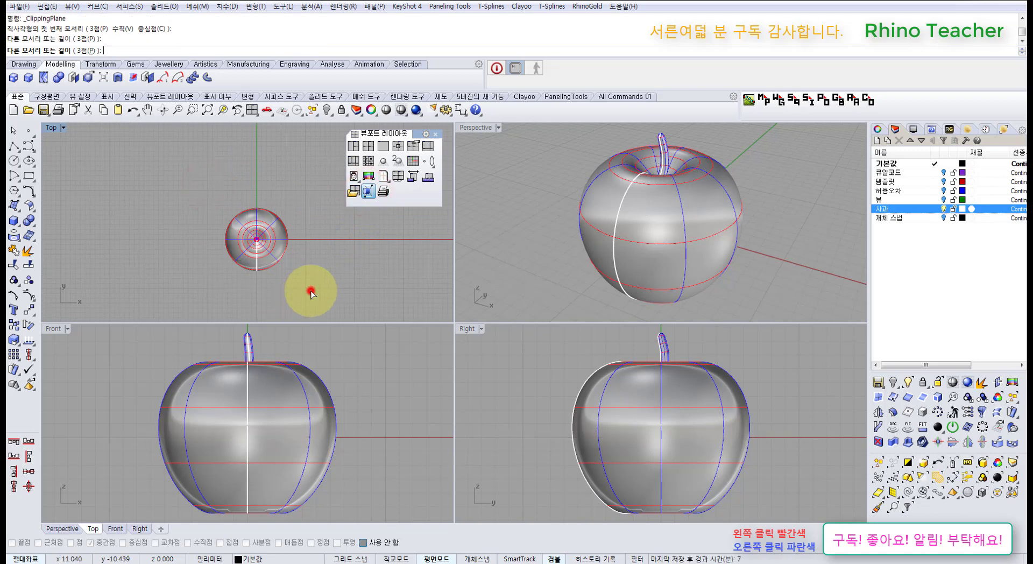
right_click(347, 415)
Slide the clipping plane up and down along Z in the Front viewport to section the apple at different heights
scroll(349, 442, "down", 3)
scroll(350, 443, "down", 2)
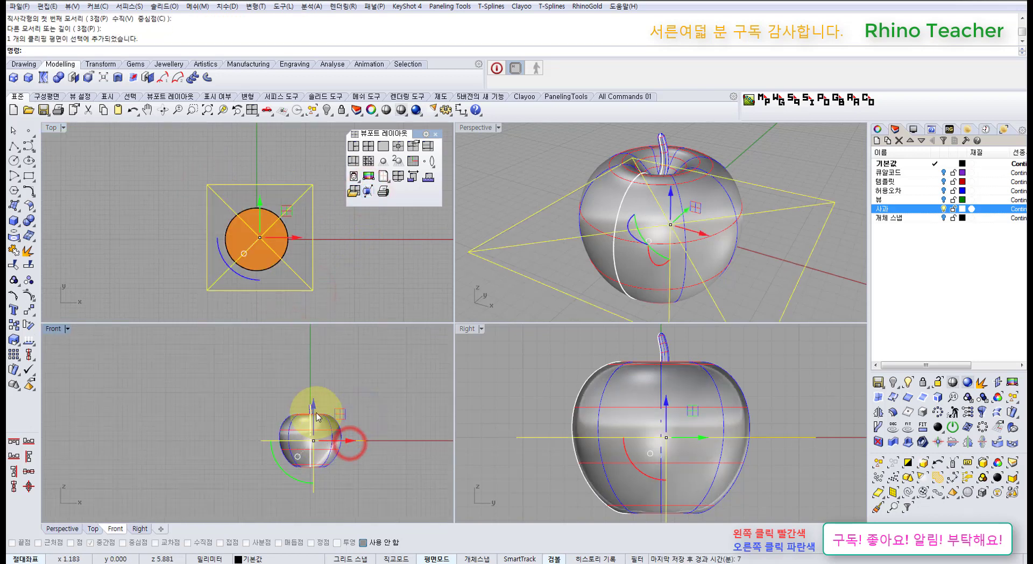
left_click_drag(313, 413, 312, 388)
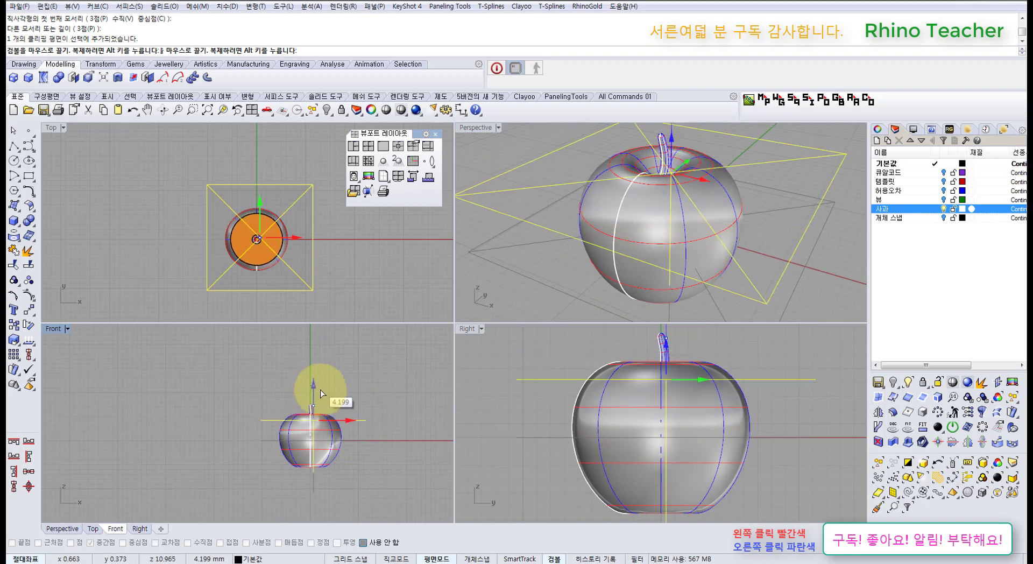
scroll(240, 243, "up", 8)
scroll(225, 231, "down", 5)
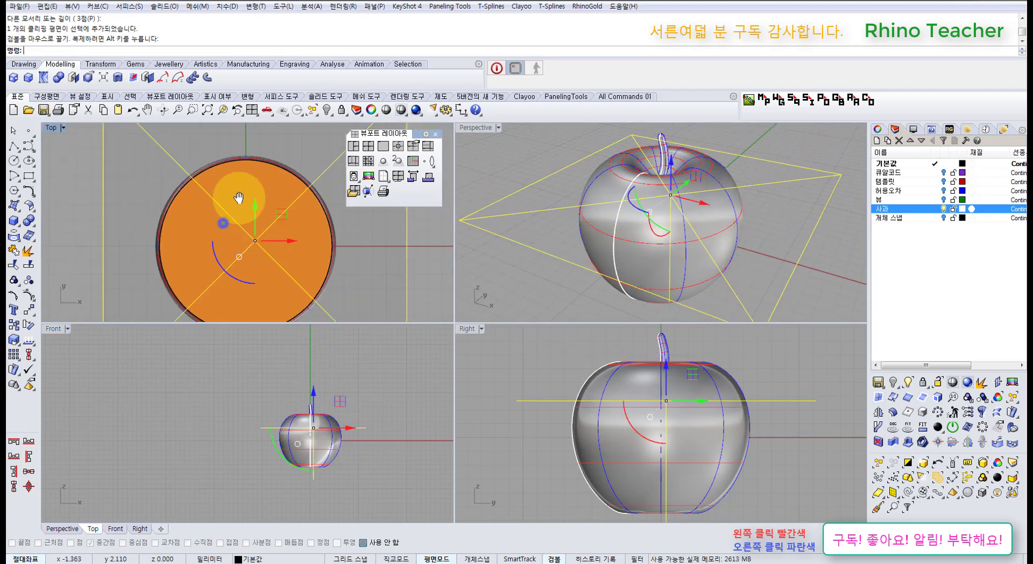
left_click(315, 392)
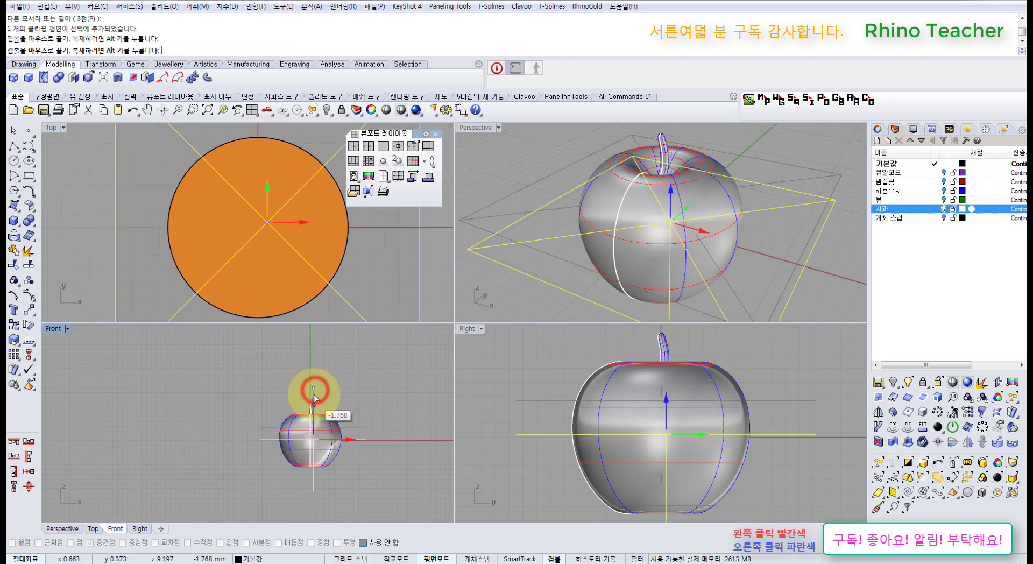
left_click(367, 359)
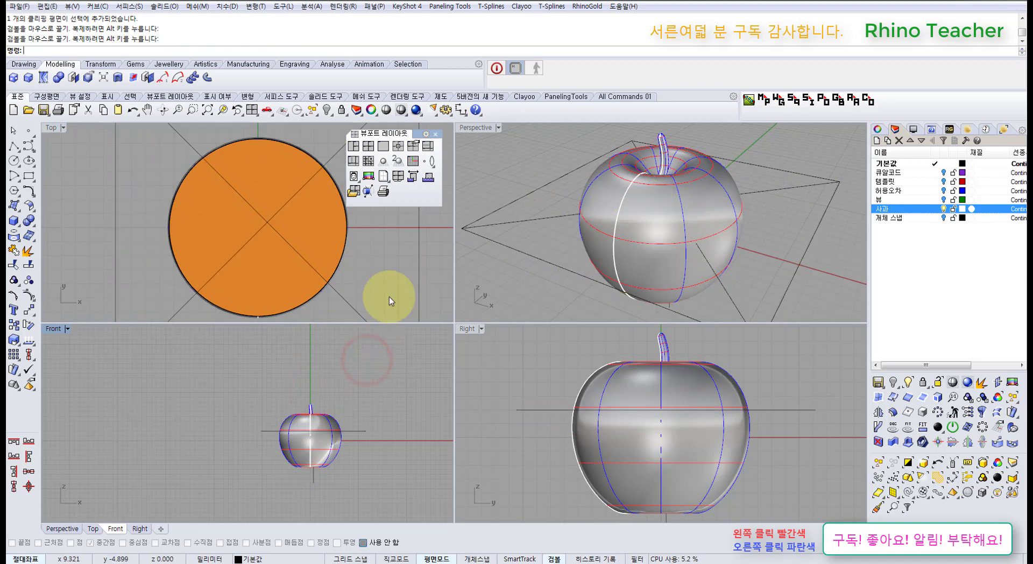
Open the Shaded display mode settings in the Rhino options
left_click(446, 111)
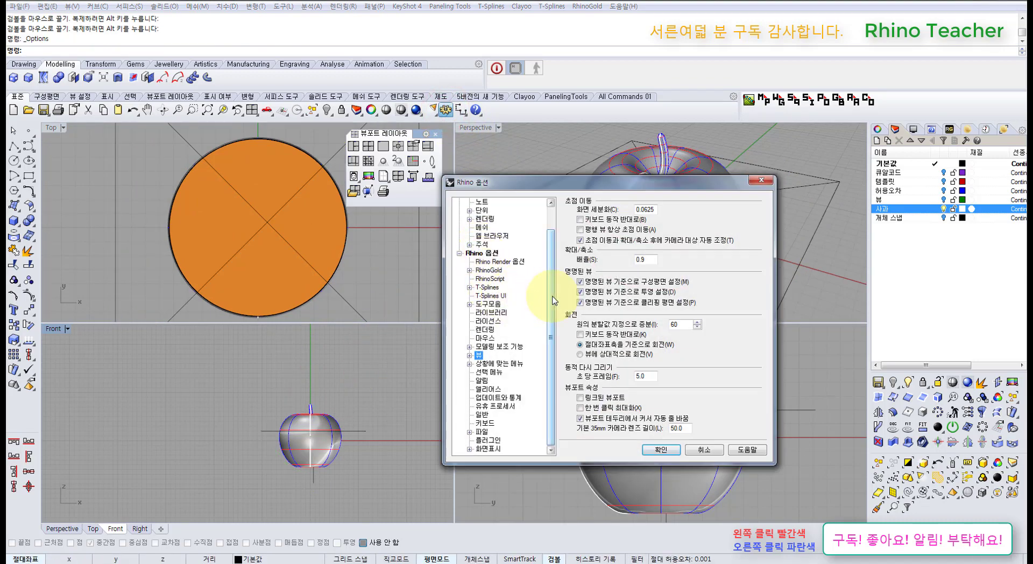
left_click_drag(549, 296, 549, 288)
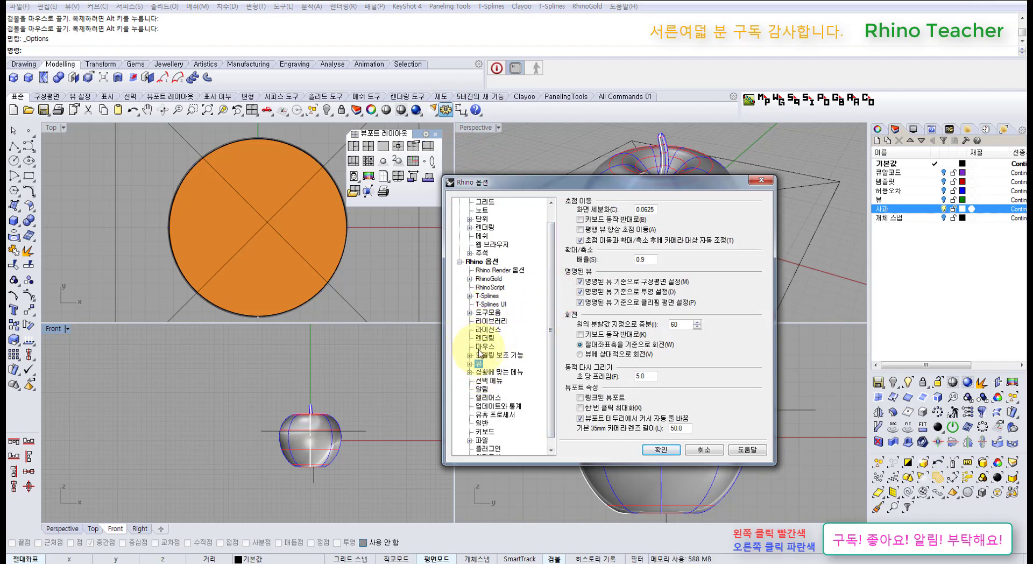
left_click(470, 364)
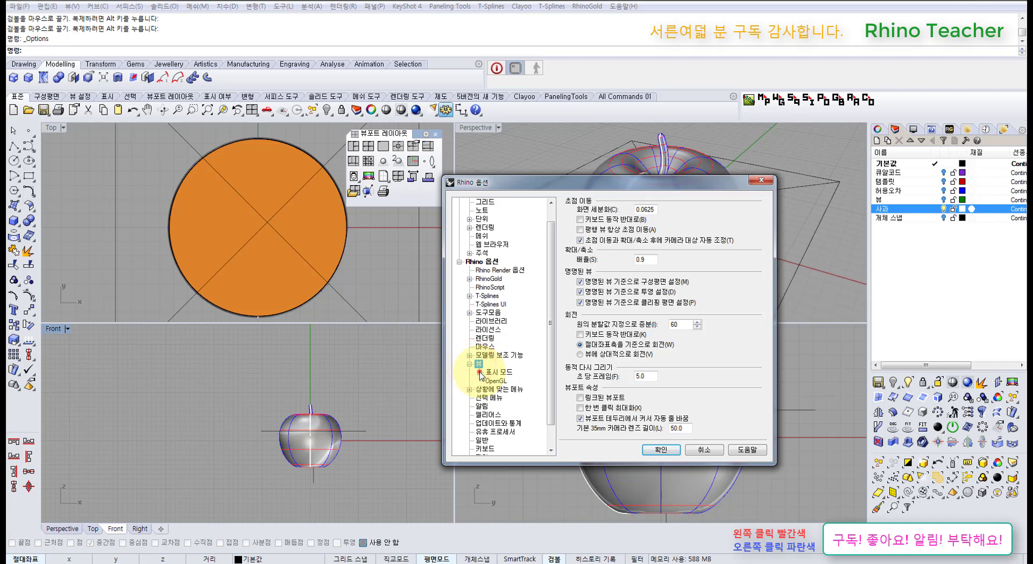
left_click(480, 371)
left_click(500, 381)
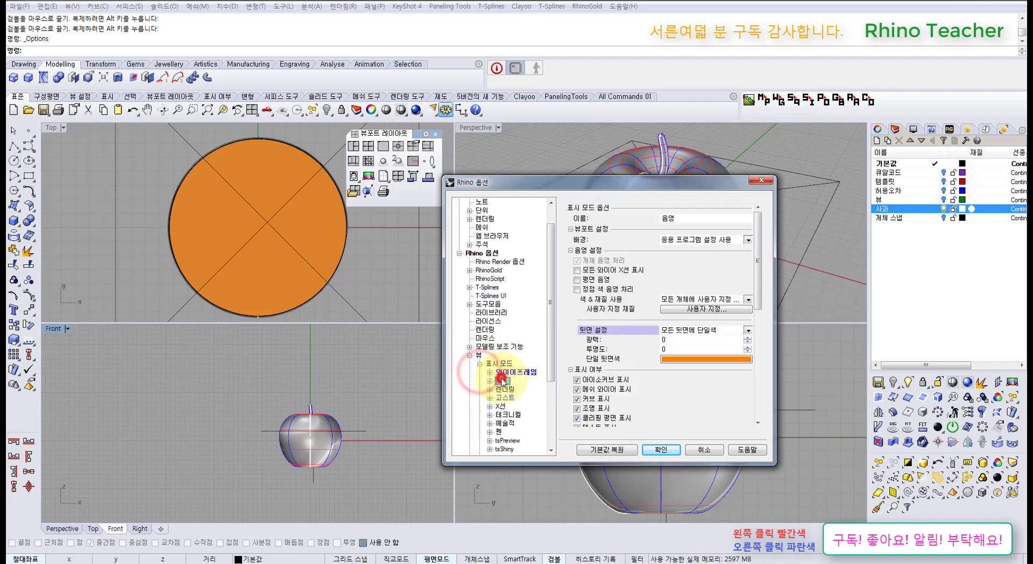
Try red as the single backface colour of the Shaded display mode and discard the options changes
left_click(670, 359)
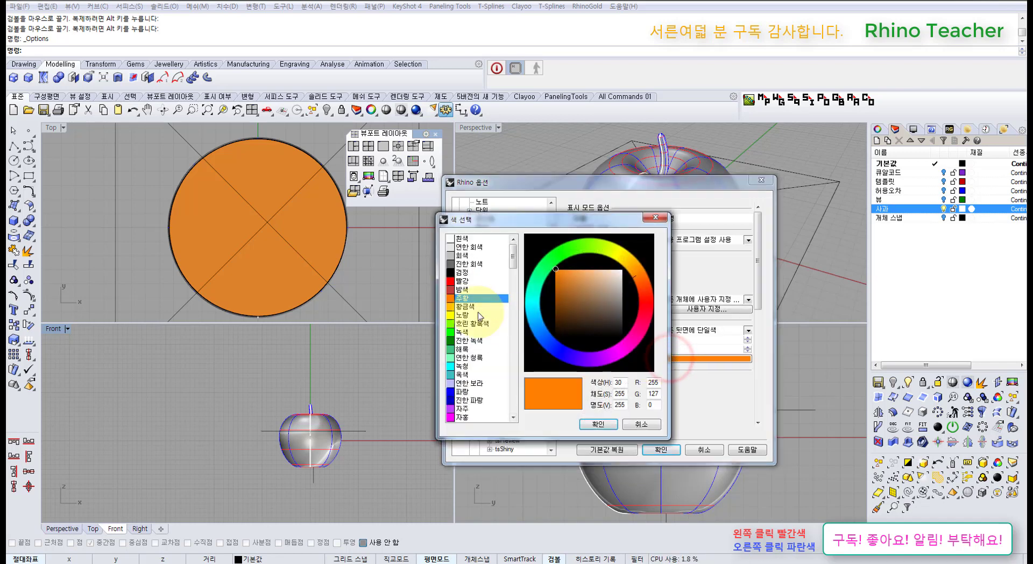
left_click(462, 281)
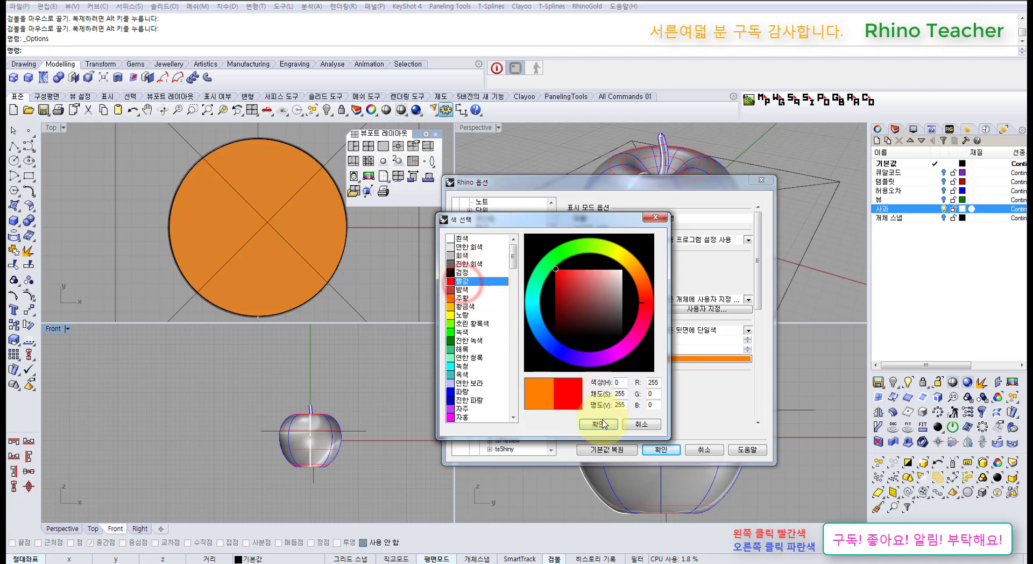
left_click(598, 424)
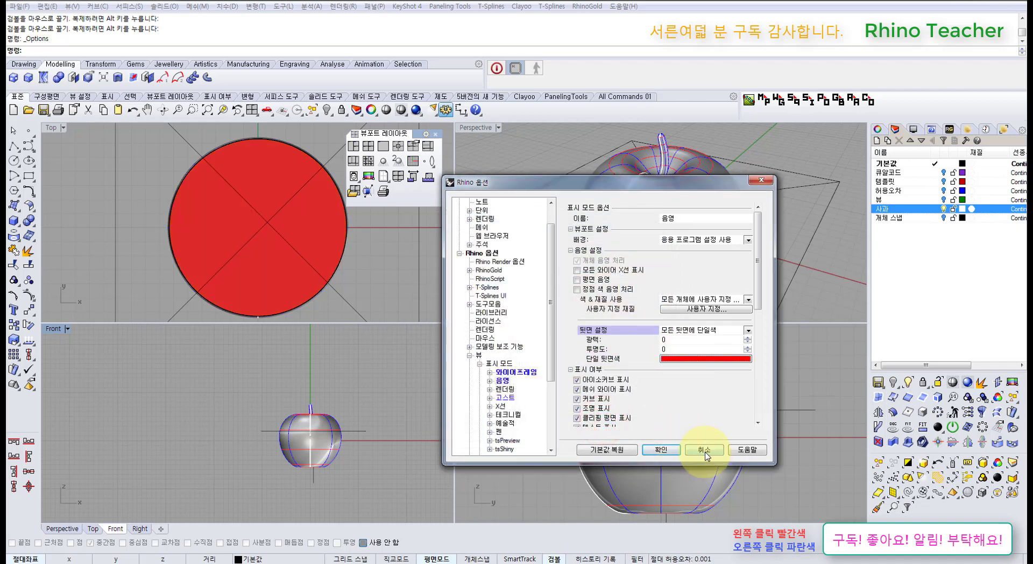
left_click(705, 450)
Select the clipping plane around the apple in the Top viewport and delete it
scroll(393, 286, "down", 2)
right_click_drag(393, 285, 345, 251)
left_click(376, 284)
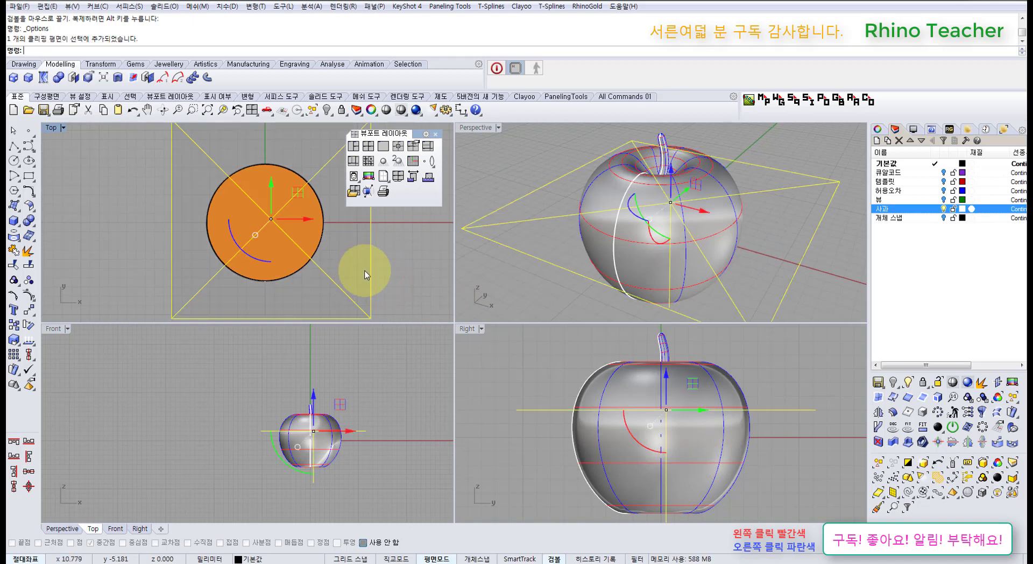
left_click(405, 312)
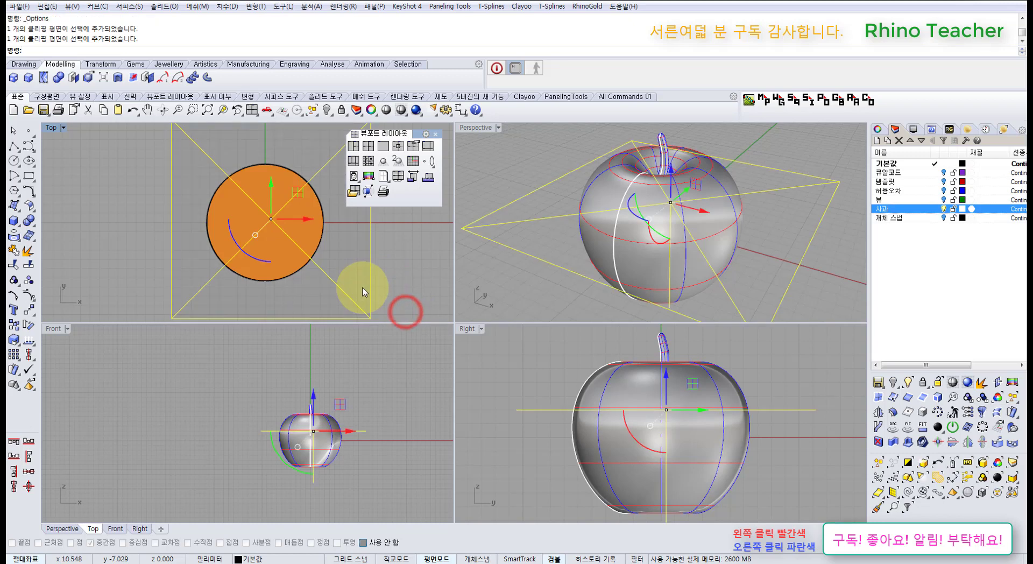
key("Delete")
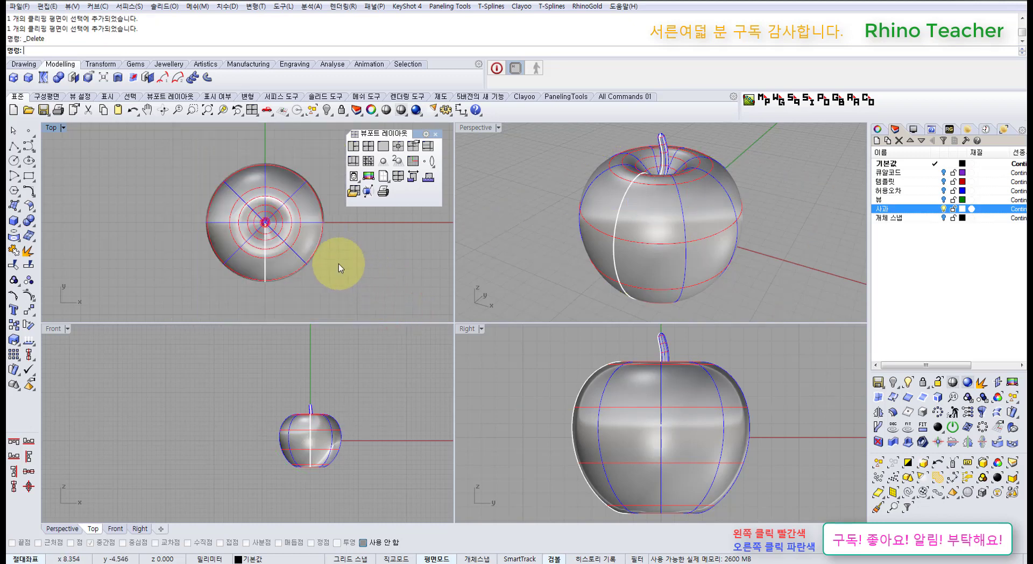
Make the Front, Right and Perspective viewports active in turn, ending with Top
left_click(132, 198)
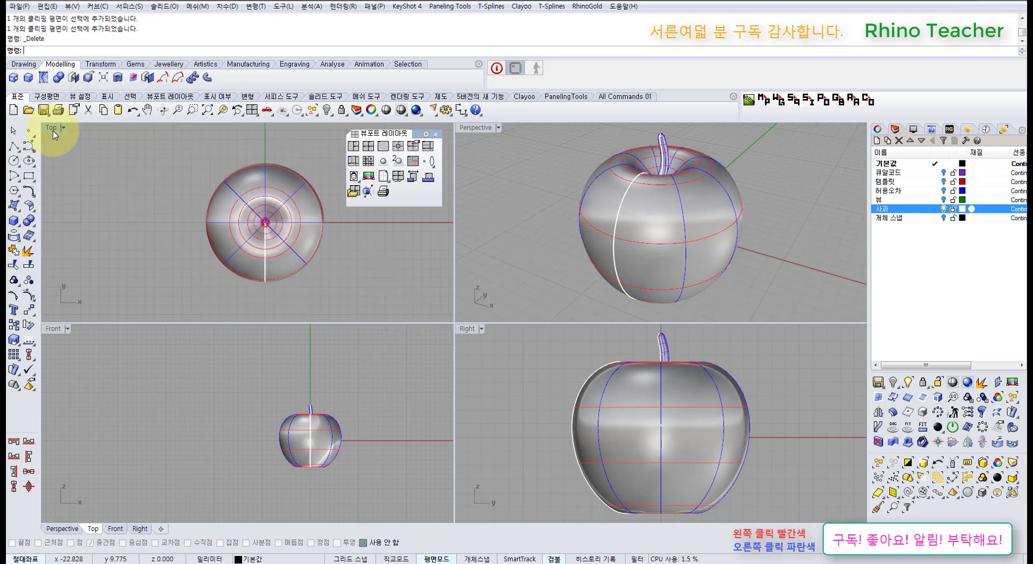
left_click(128, 377)
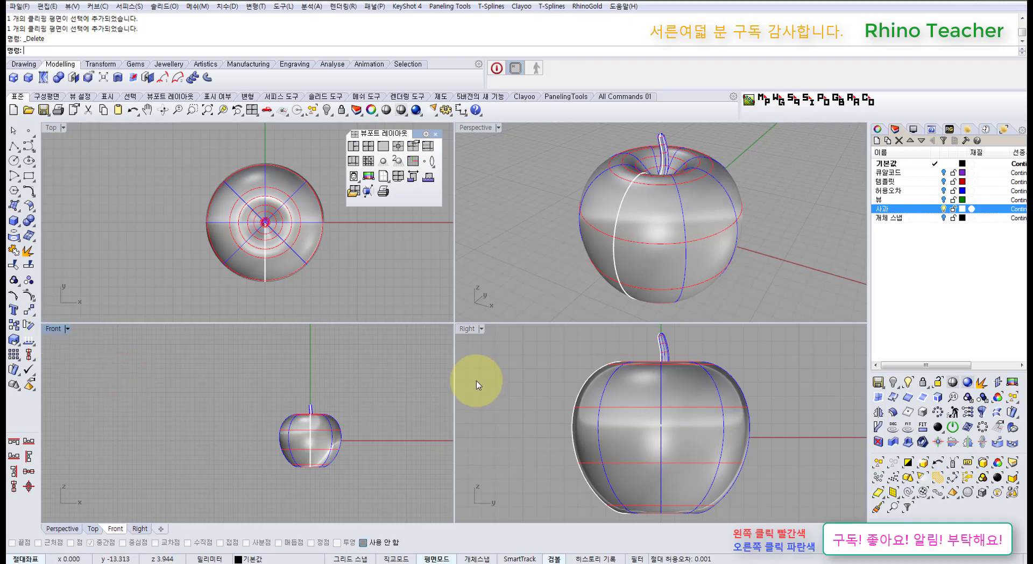
left_click(490, 375)
left_click(481, 253)
left_click(409, 253)
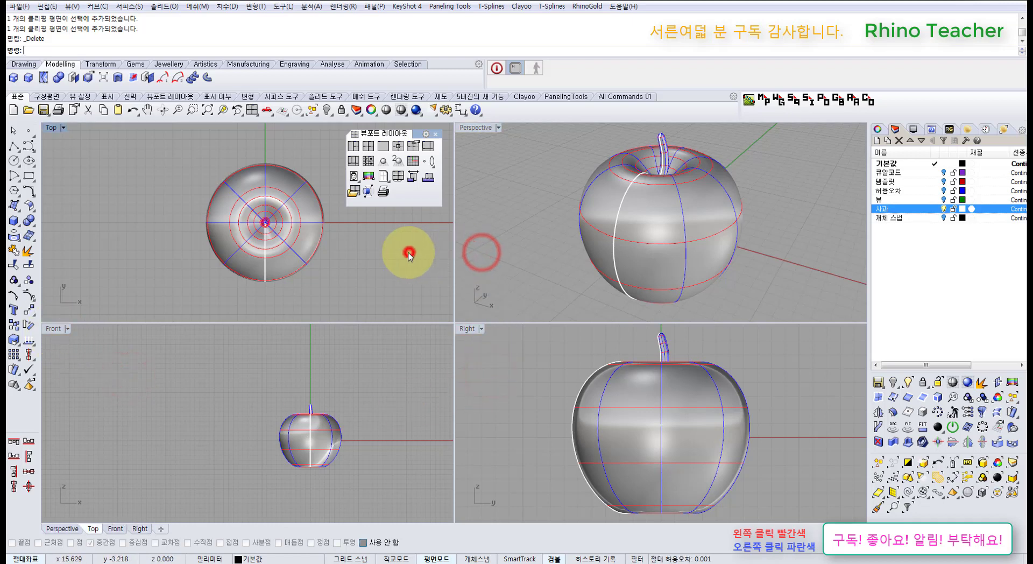
left_click(271, 363)
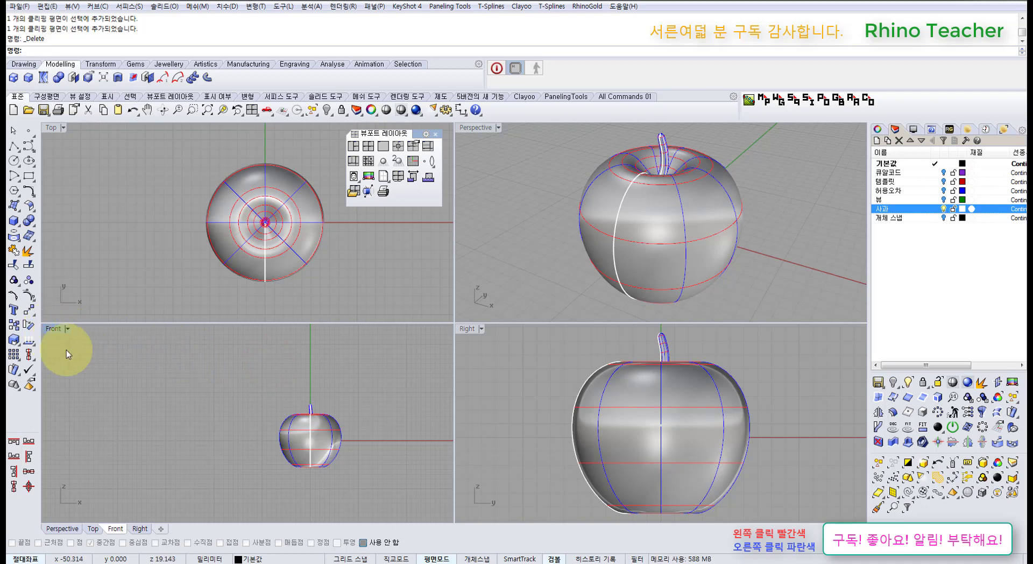
left_click(157, 229)
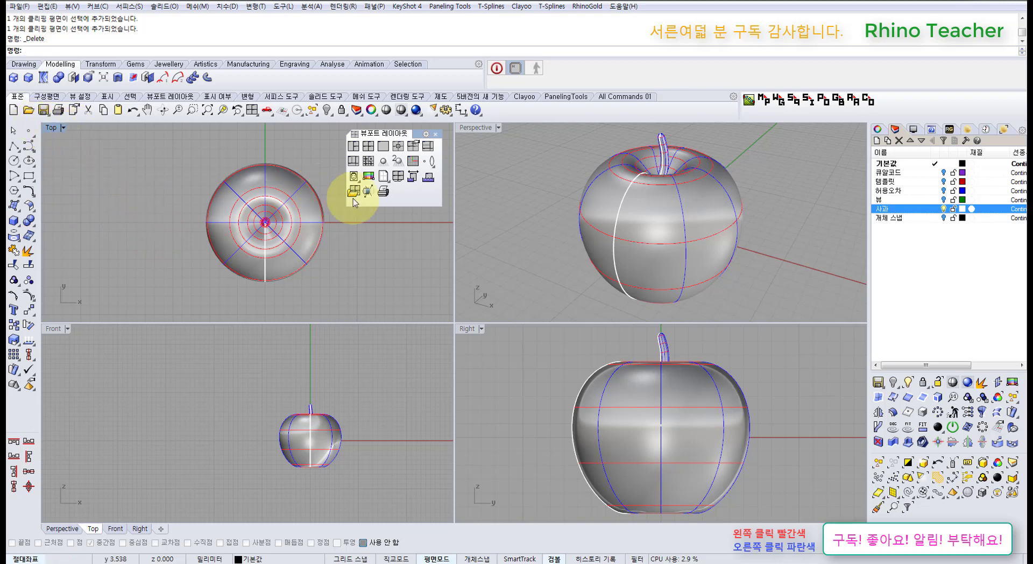
Add another clipping plane around the apple in the Top viewport and shift it slightly within the view
left_click(368, 192)
left_click(149, 151)
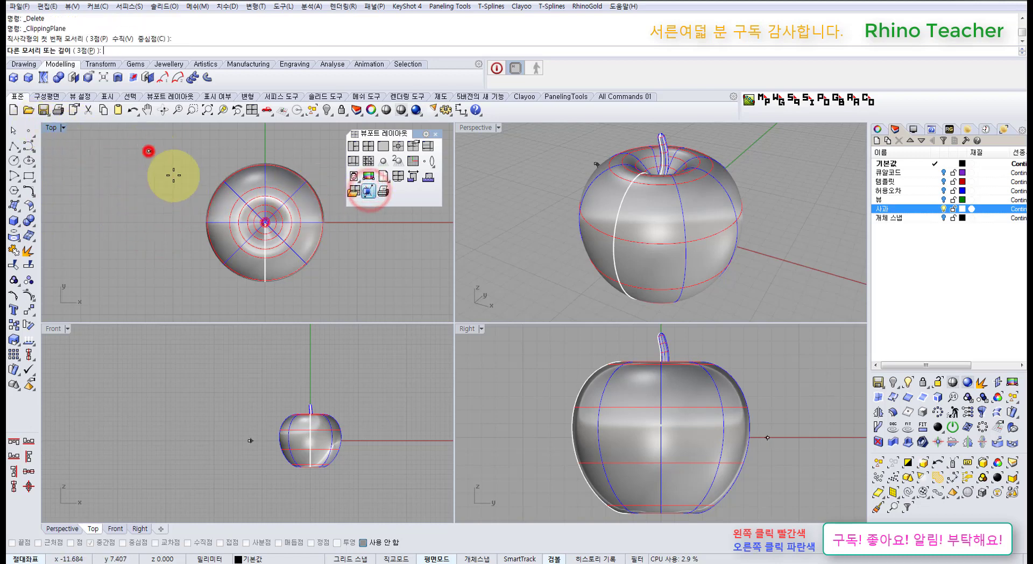
left_click(364, 304)
left_click(380, 281)
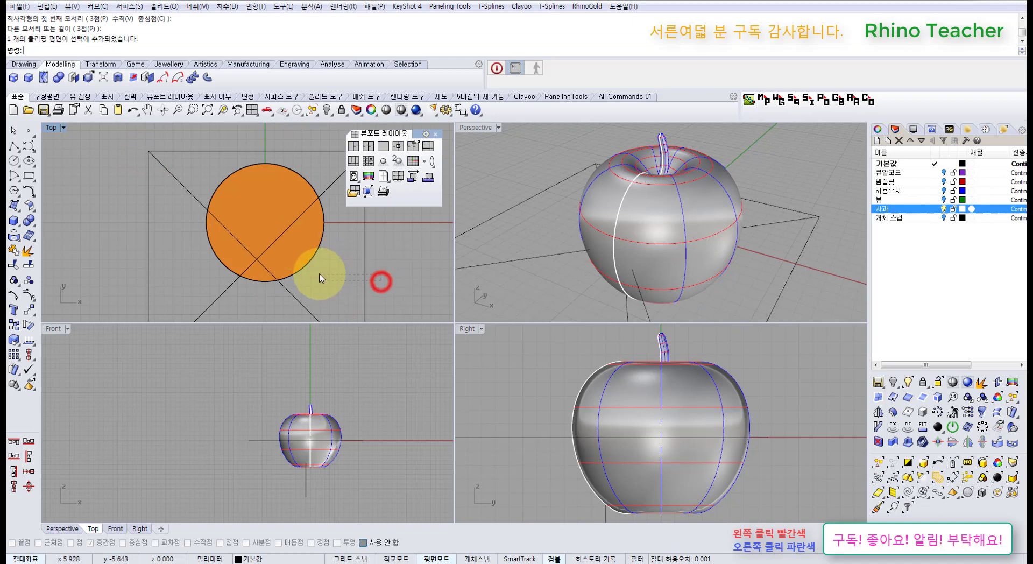
left_click_drag(282, 235, 285, 212)
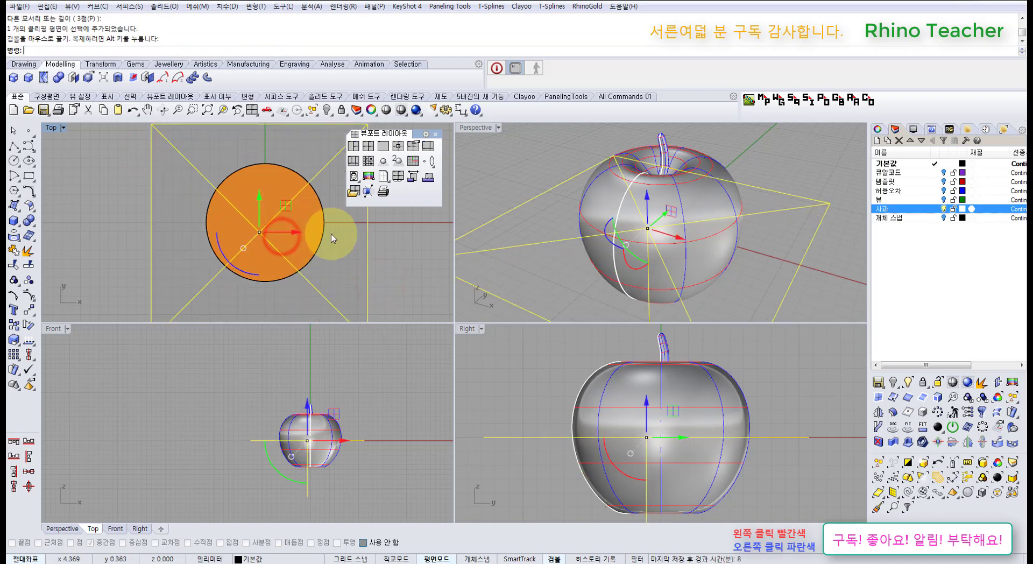
Delete the clipping plane drawn in the Top viewport
left_click(389, 276)
left_click(353, 272)
key("Delete")
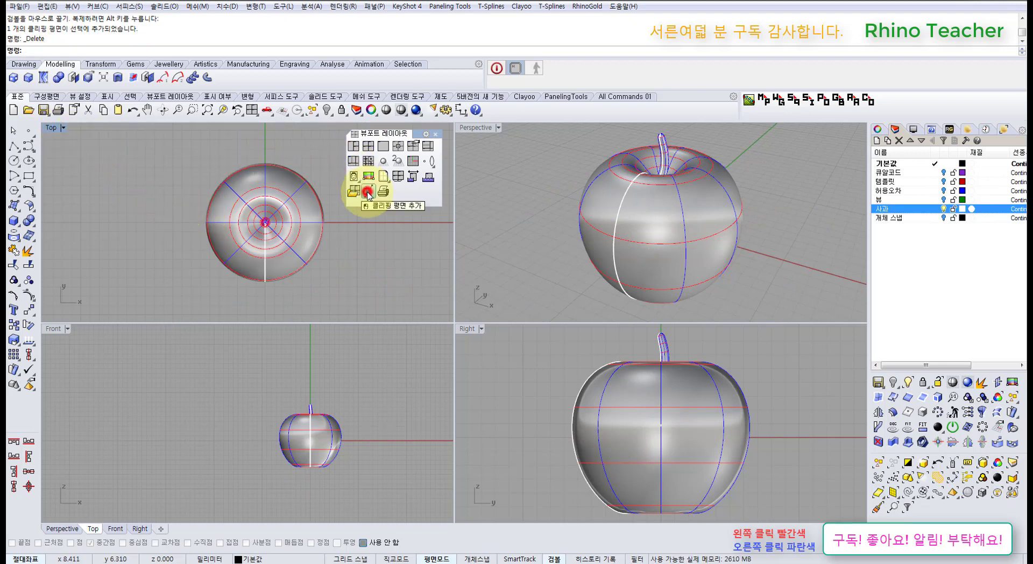
Add a vertical clipping plane around the apple in the Front viewport and select it
left_click(368, 192)
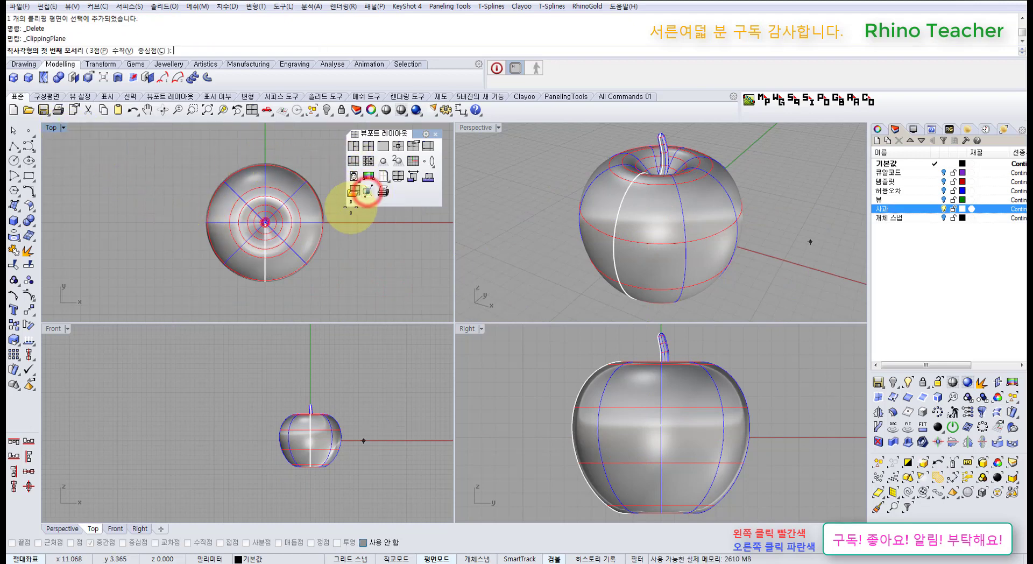
left_click(239, 374)
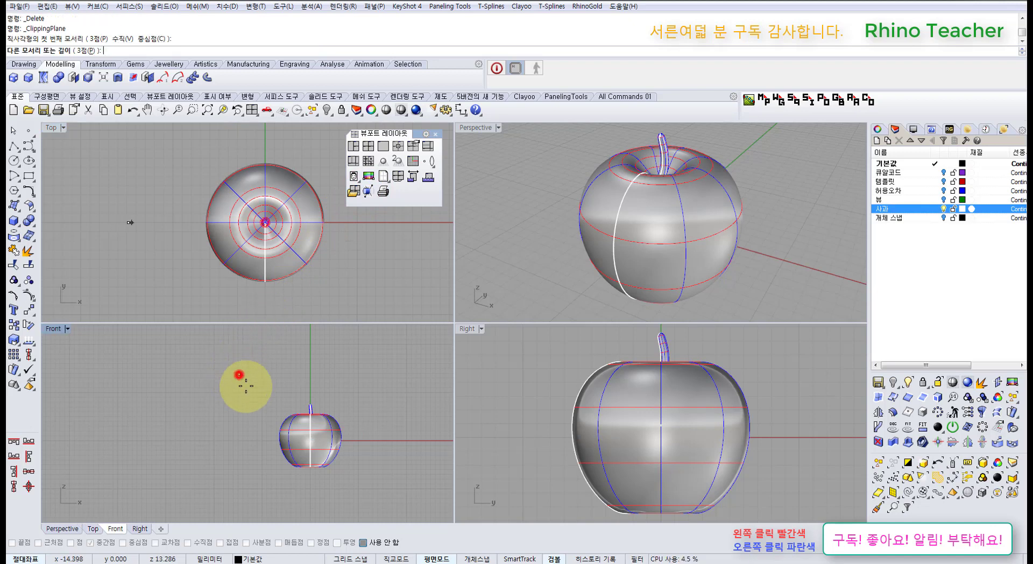
left_click(394, 505)
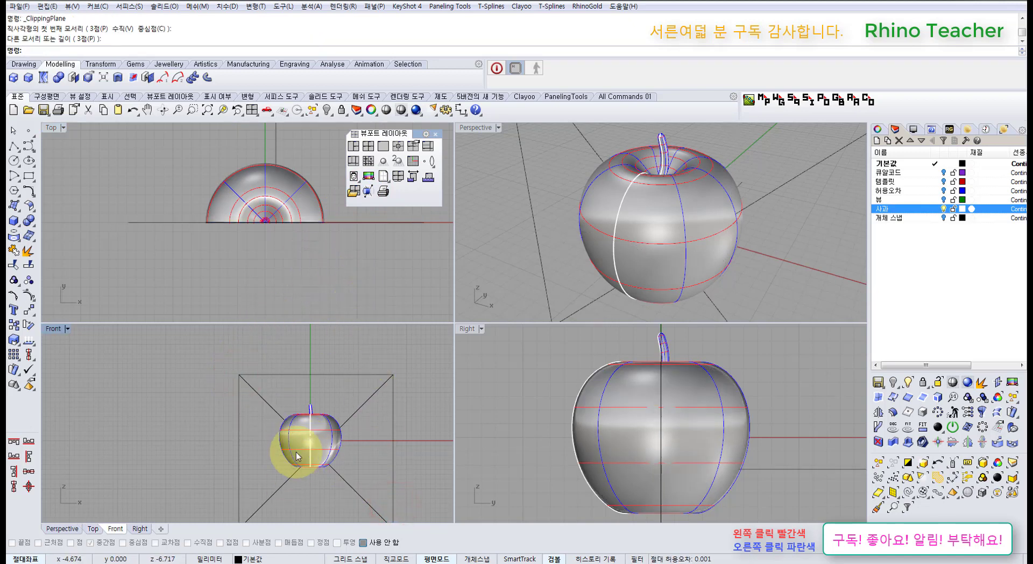
left_click(286, 392)
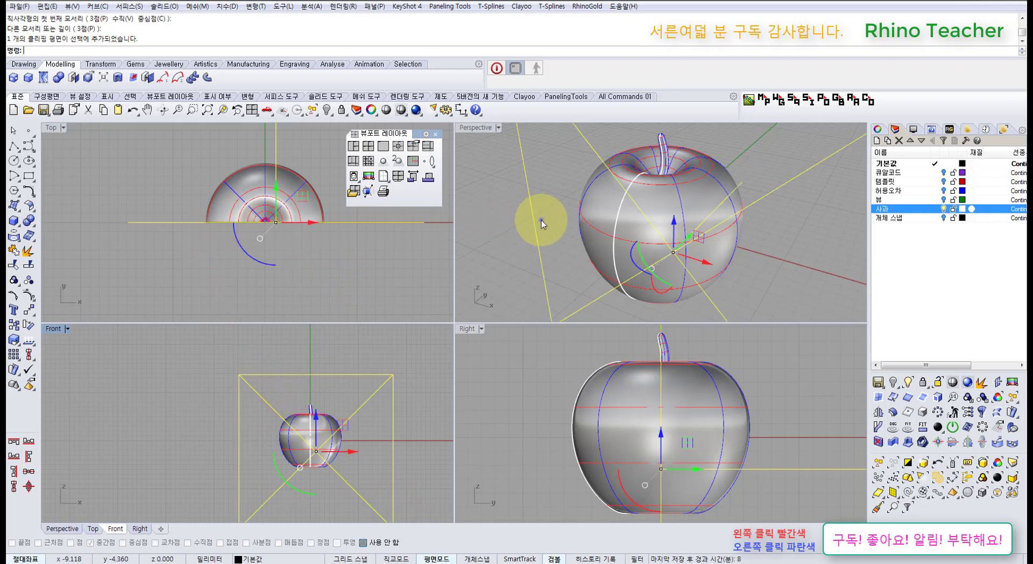
right_click_drag(542, 221, 607, 208)
Delete the vertical clipping plane drawn in the Front viewport
left_click(346, 261)
right_click_drag(374, 253, 307, 226)
key("Delete")
Activate the Front, Right and Perspective viewports one after another and return to the Top viewport
left_click(330, 261)
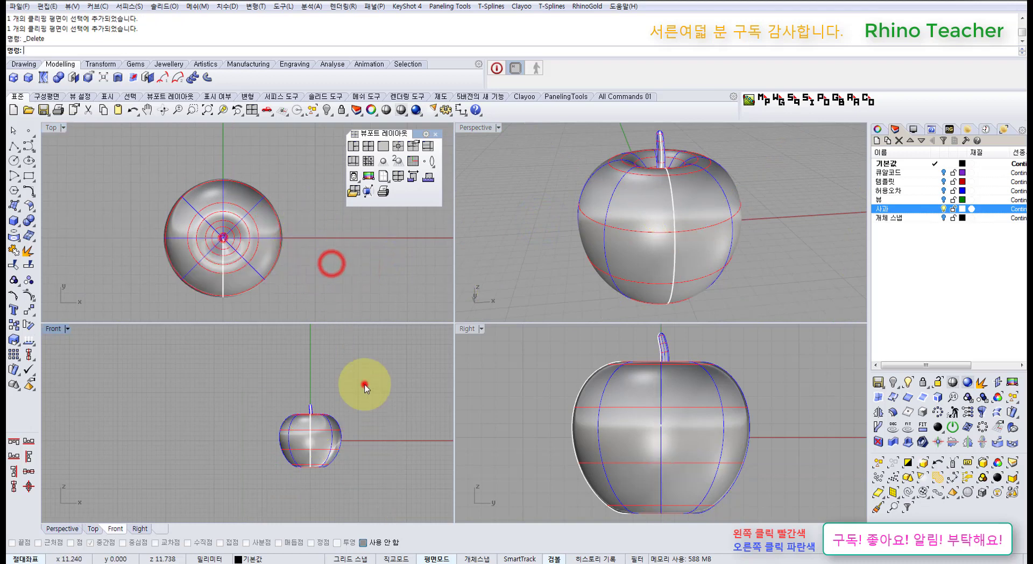
left_click(365, 386)
left_click(491, 386)
left_click(523, 272)
left_click(362, 254)
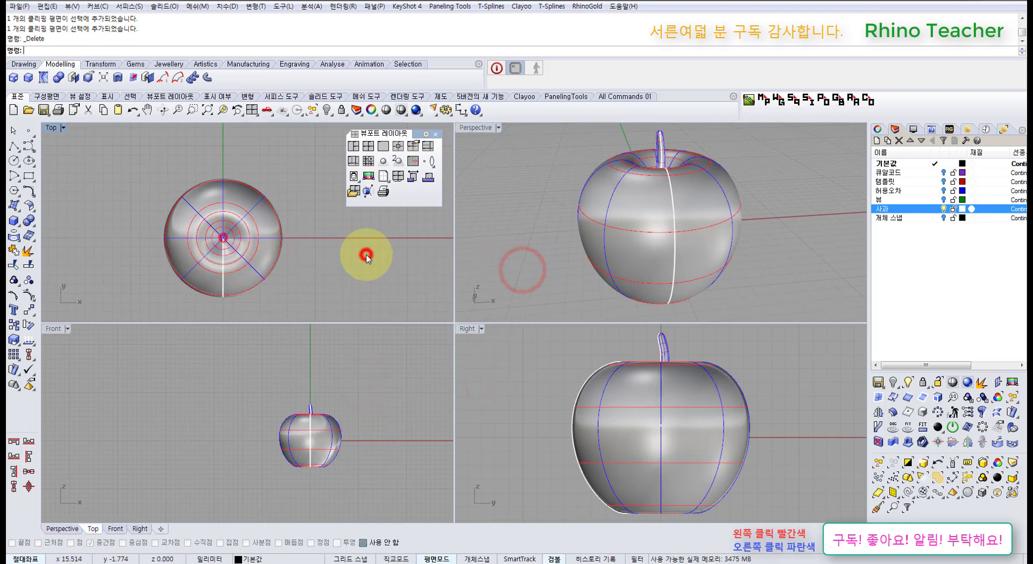
scroll(316, 265, "down", 3)
right_click_drag(316, 265, 369, 224)
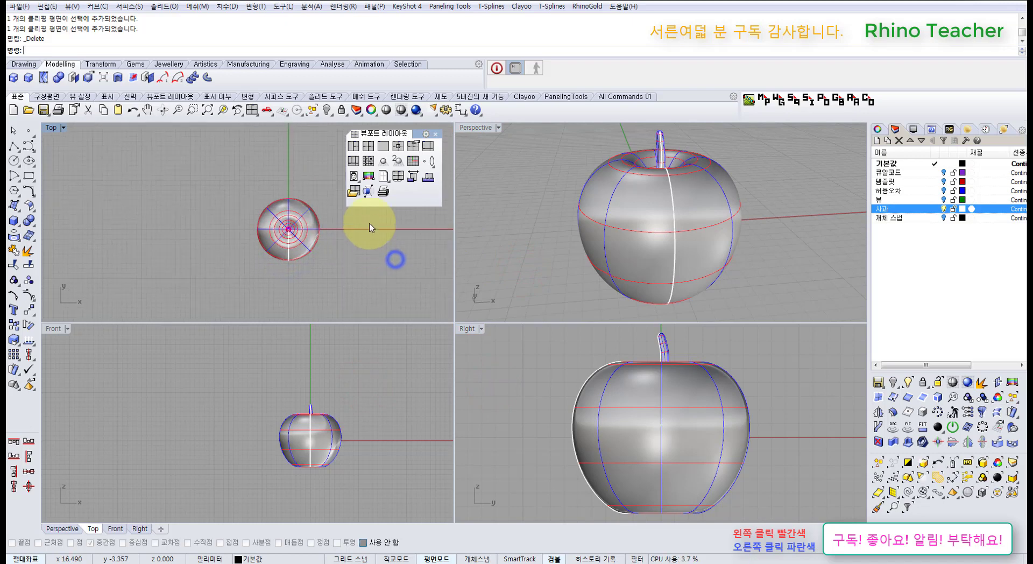
Add a horizontal clipping plane around the apple in the Perspective viewport and select it
right_click_drag(537, 201, 556, 217)
scroll(560, 225, "down", 4)
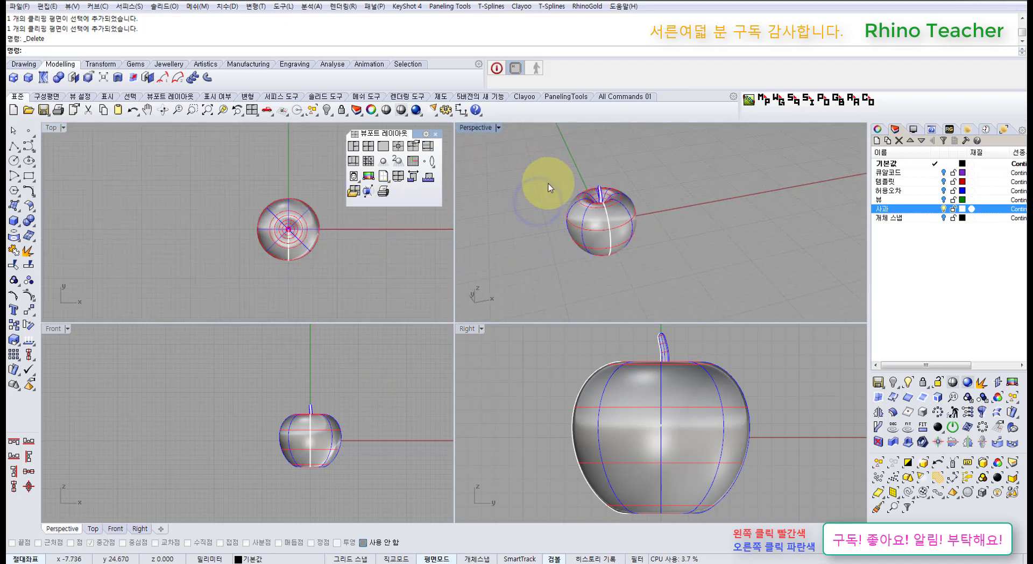
right_click_drag(620, 213, 627, 242)
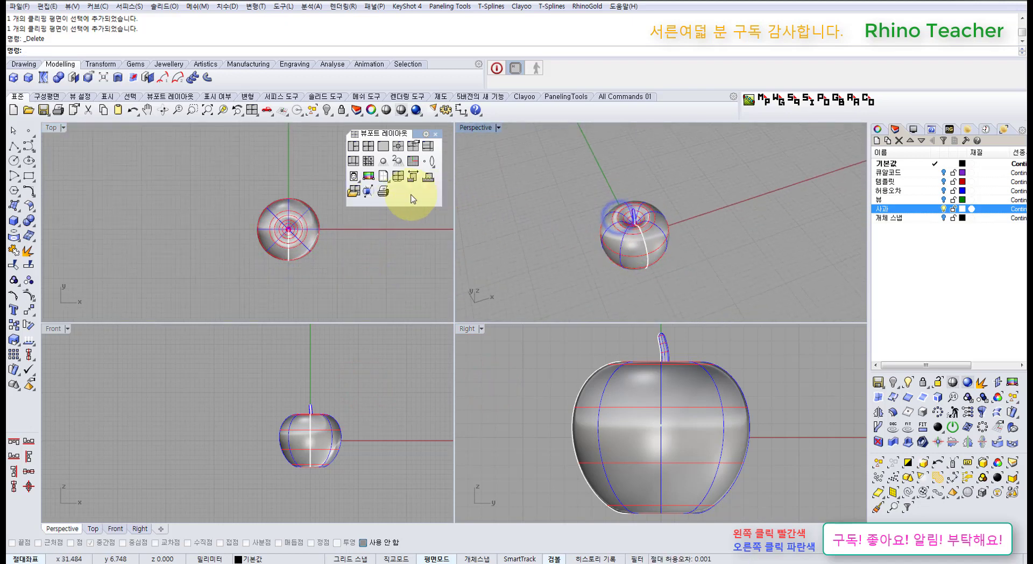
left_click(368, 191)
right_click_drag(547, 189, 612, 192)
left_click(607, 192)
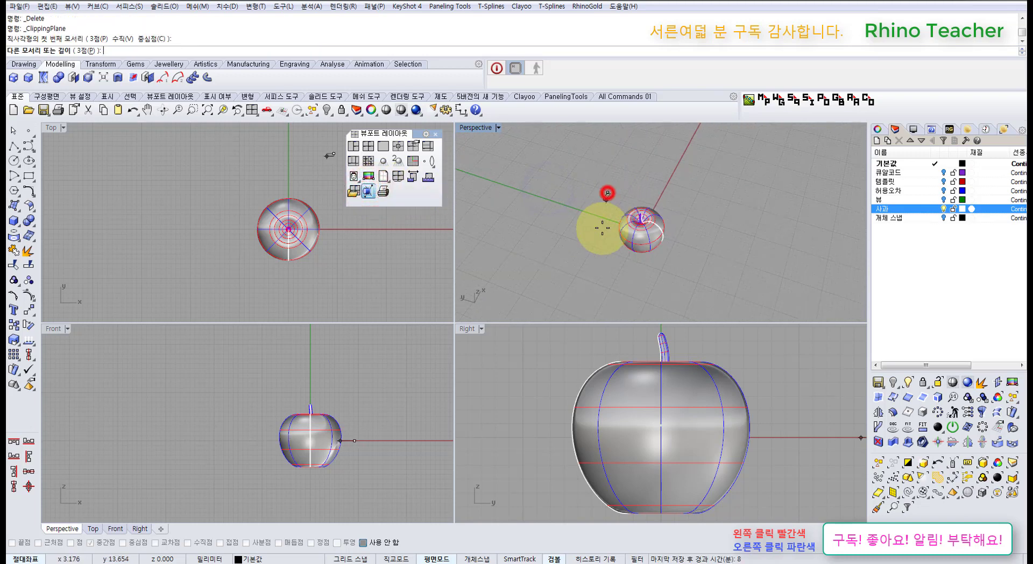
left_click(680, 276)
right_click_drag(696, 264, 729, 265)
left_click(729, 265)
Rotate the clipping plane upright from the Right viewport so it sections the apple vertically in Perspective
right_click_drag(662, 218, 638, 214)
right_click_drag(652, 368, 601, 430, "ctrl")
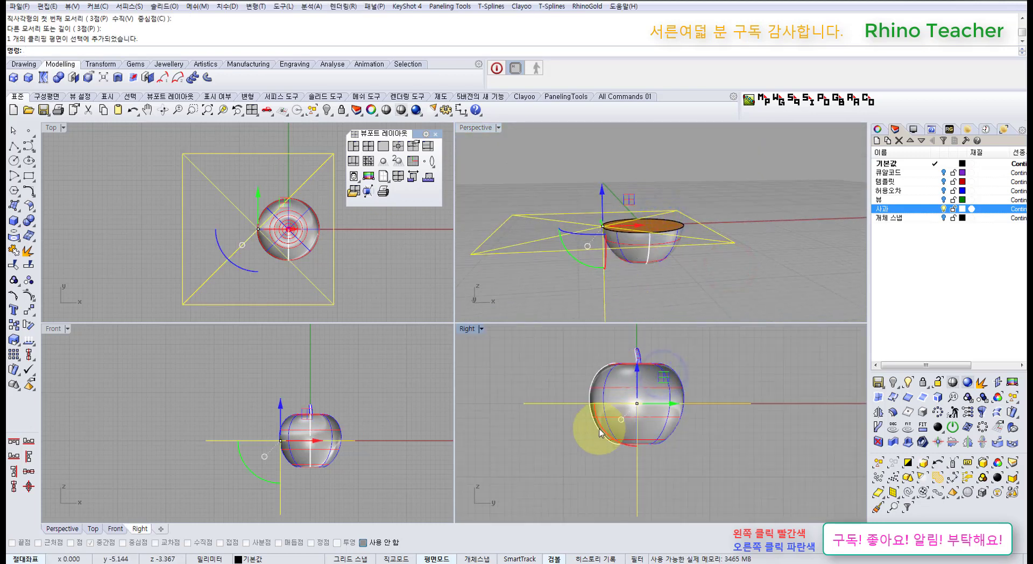
scroll(611, 415, "up", 4)
scroll(618, 416, "down", 7)
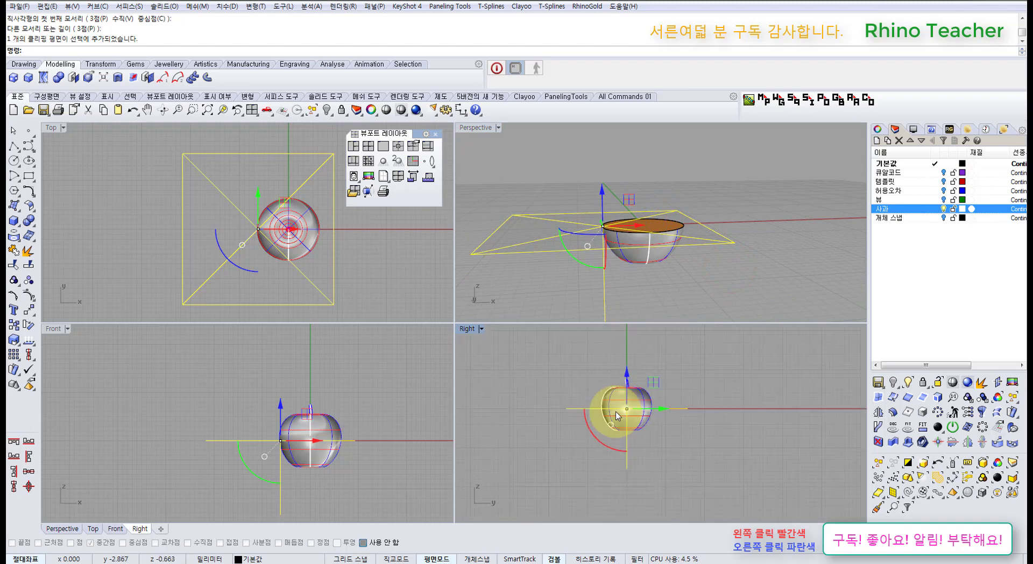
left_click_drag(596, 437, 645, 464)
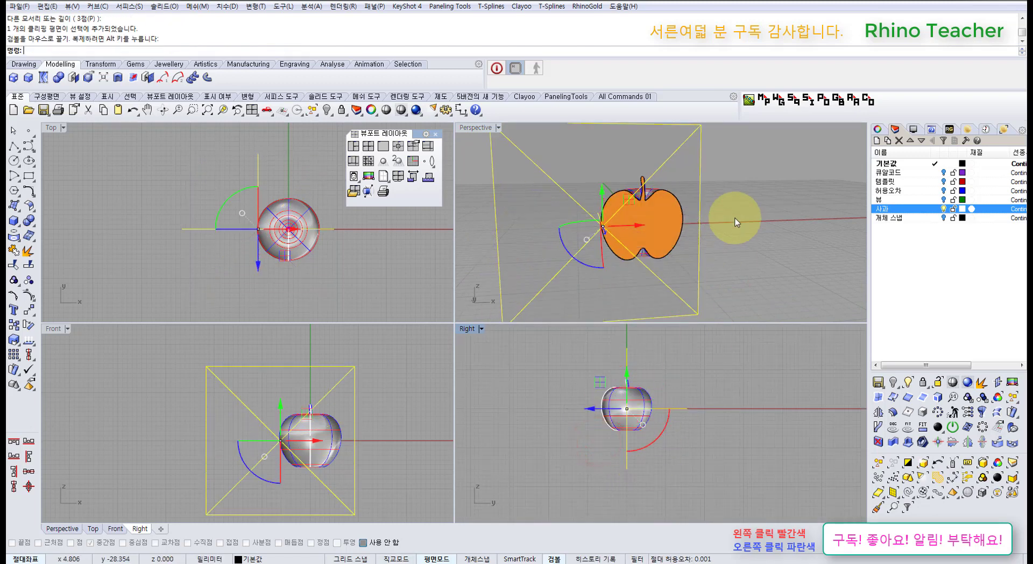
right_click_drag(736, 218, 710, 237)
scroll(627, 192, "up", 3)
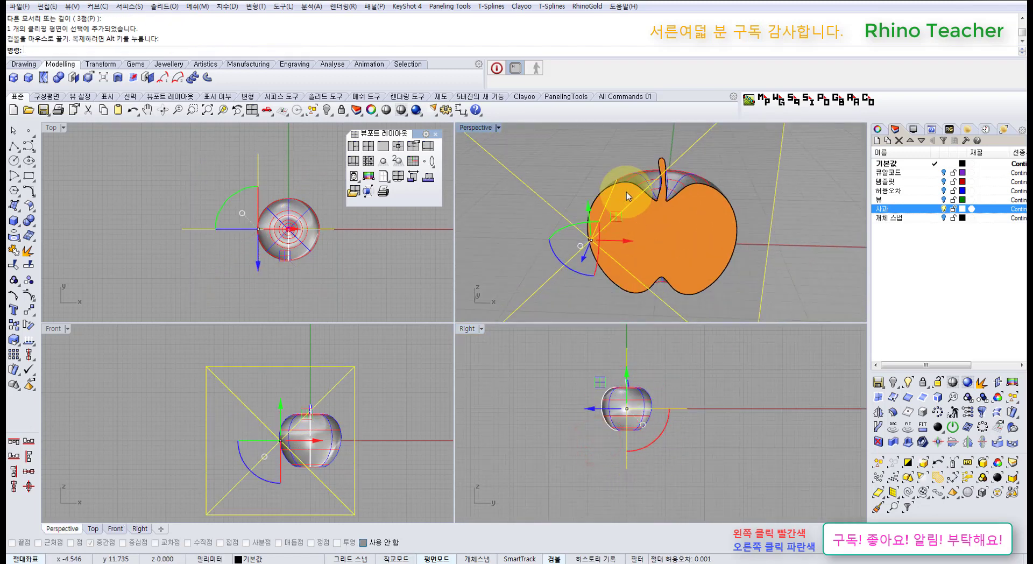
Delete the upright clipping plane in the Perspective viewport
scroll(592, 204, "down", 5)
left_click(575, 174)
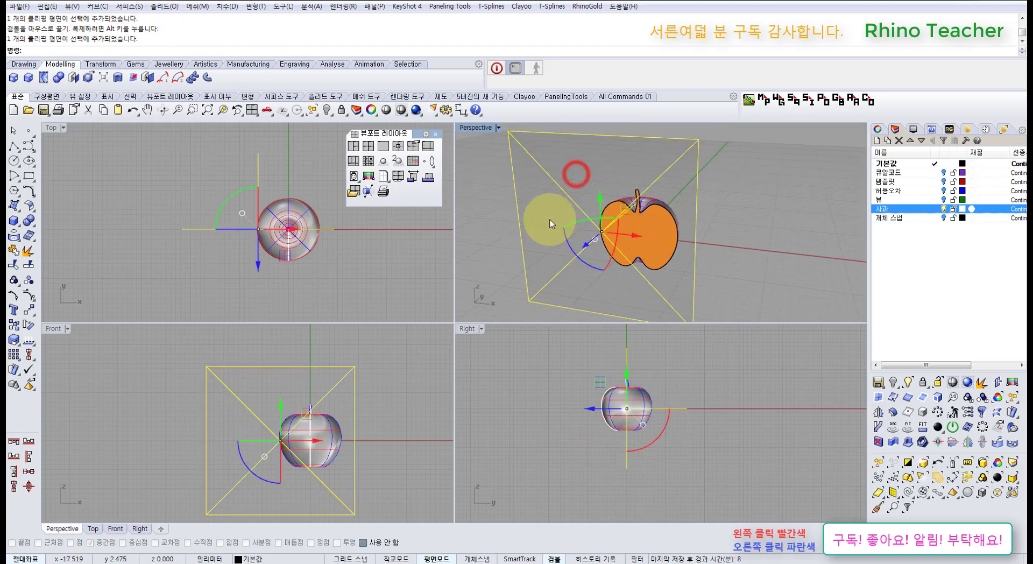
key("Delete")
right_click_drag(351, 246, 338, 200)
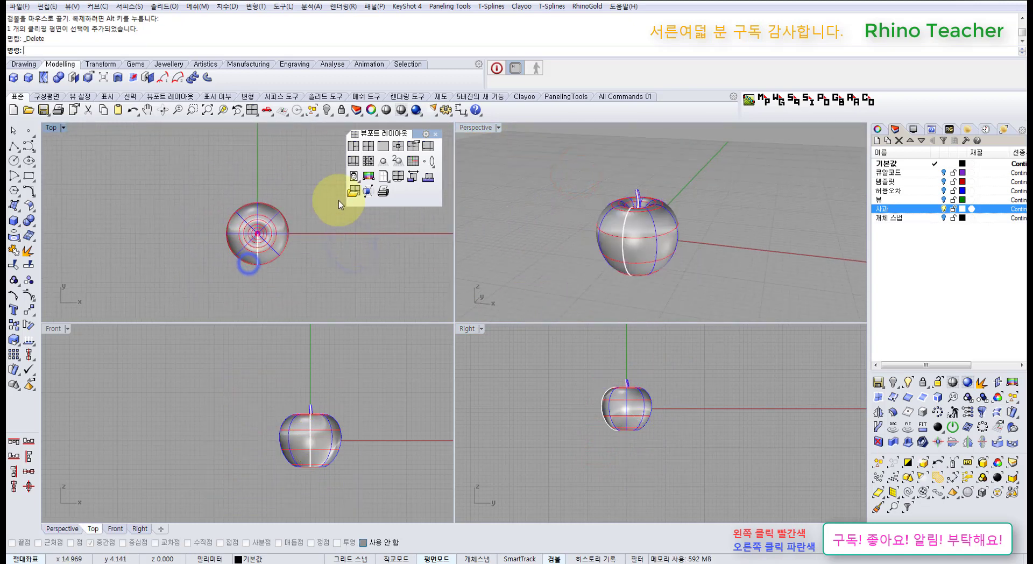
left_click(368, 193)
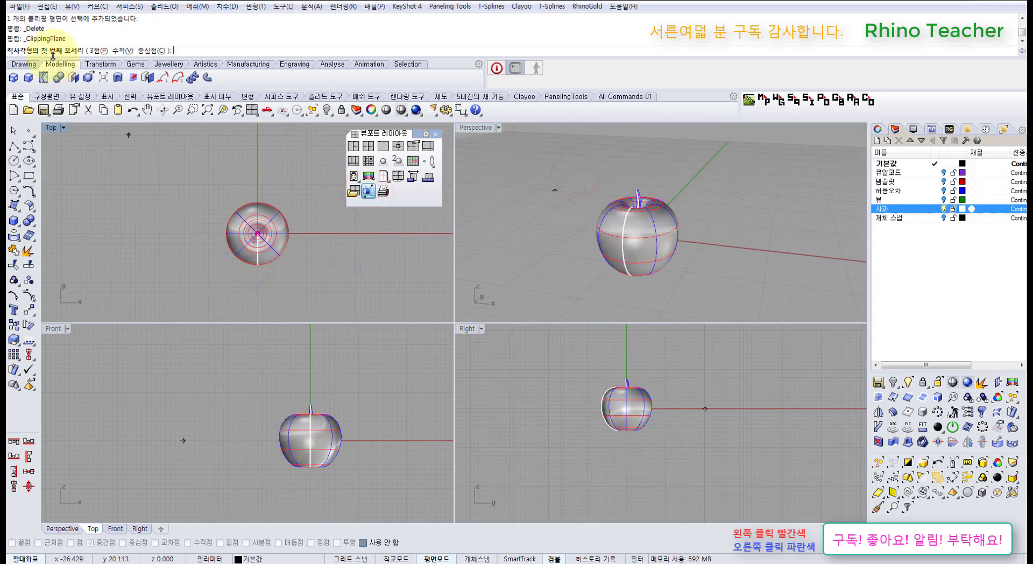
left_click(205, 189)
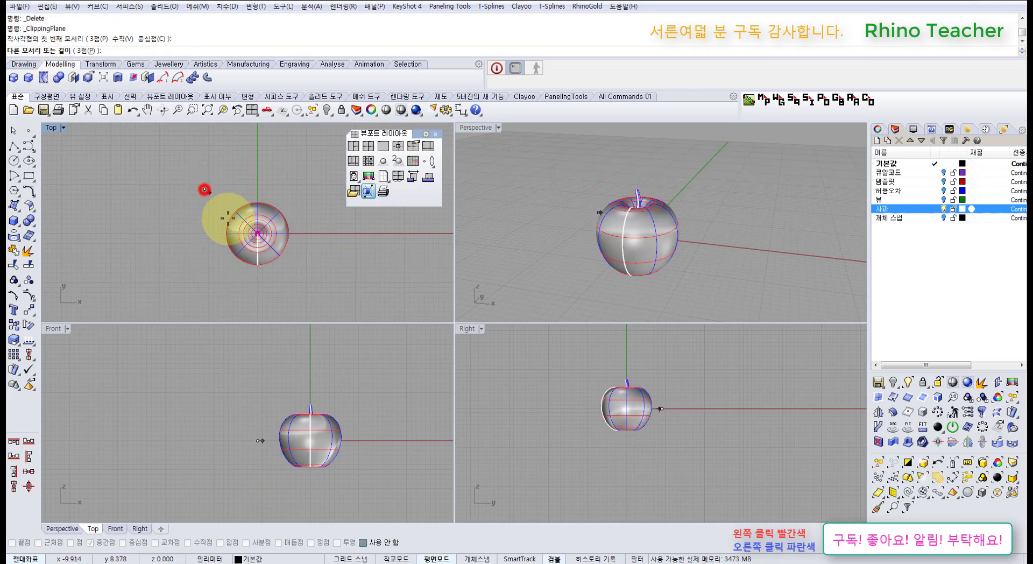
left_click(321, 289)
left_click(302, 290)
key("Delete")
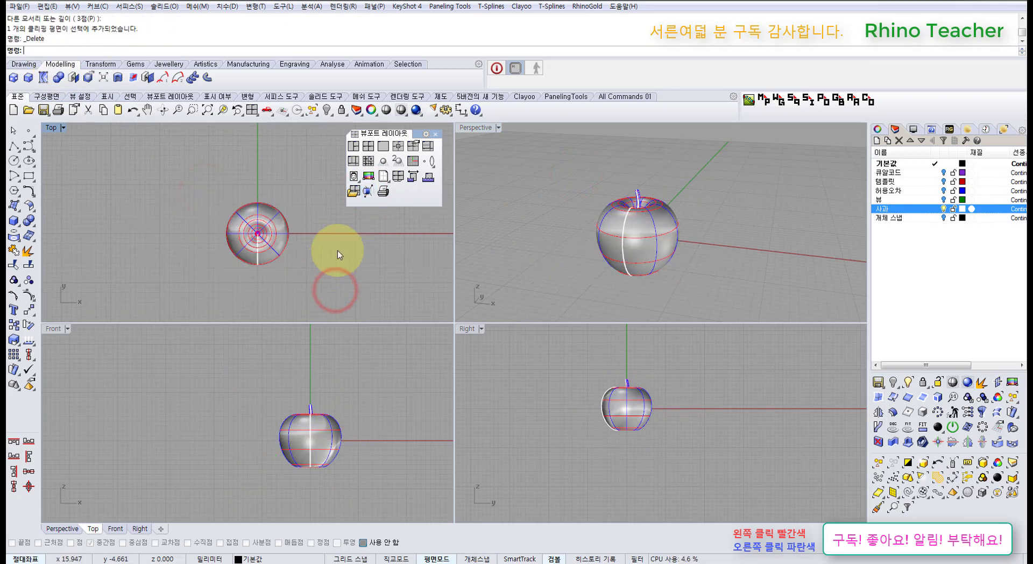
Add a clipping plane around the apple in the Top viewport and select it
left_click(367, 193)
left_click(204, 184)
left_click(258, 276)
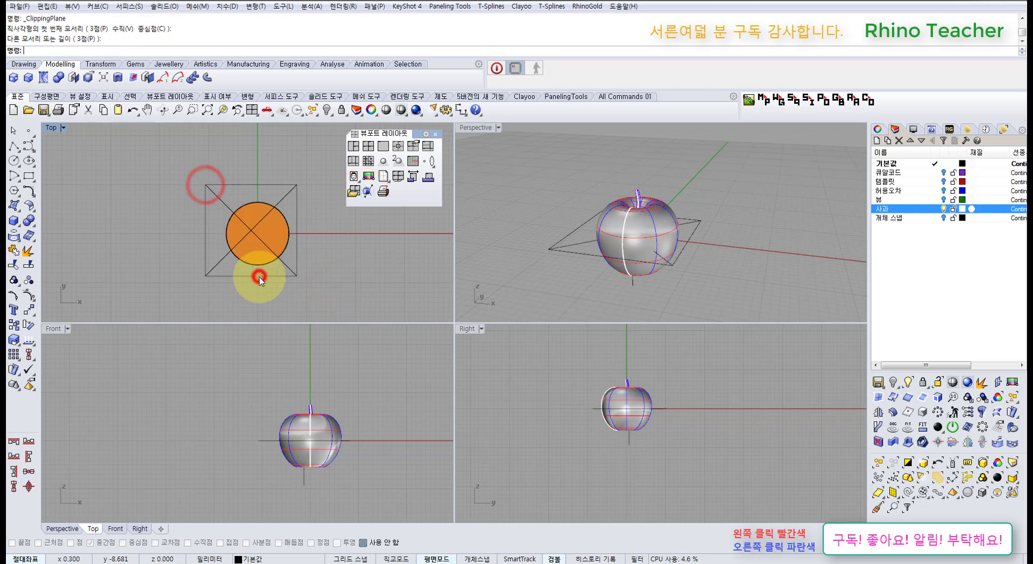
left_click(286, 273)
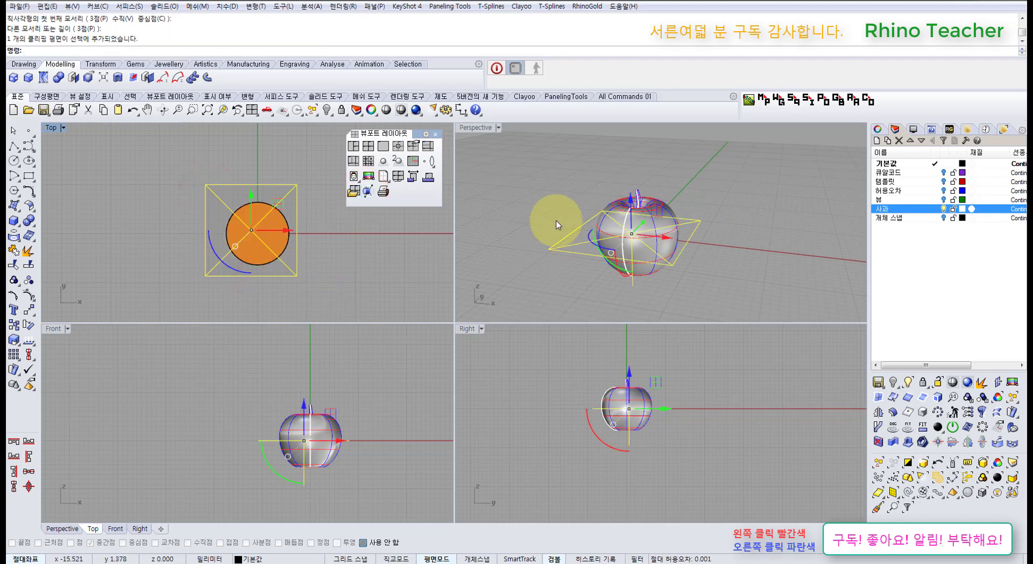
Maximize the Perspective viewport, show the V5 new-features tools and move the floating viewport layout toolbar away from the apple
right_click_drag(666, 178, 599, 215)
double_click(480, 127)
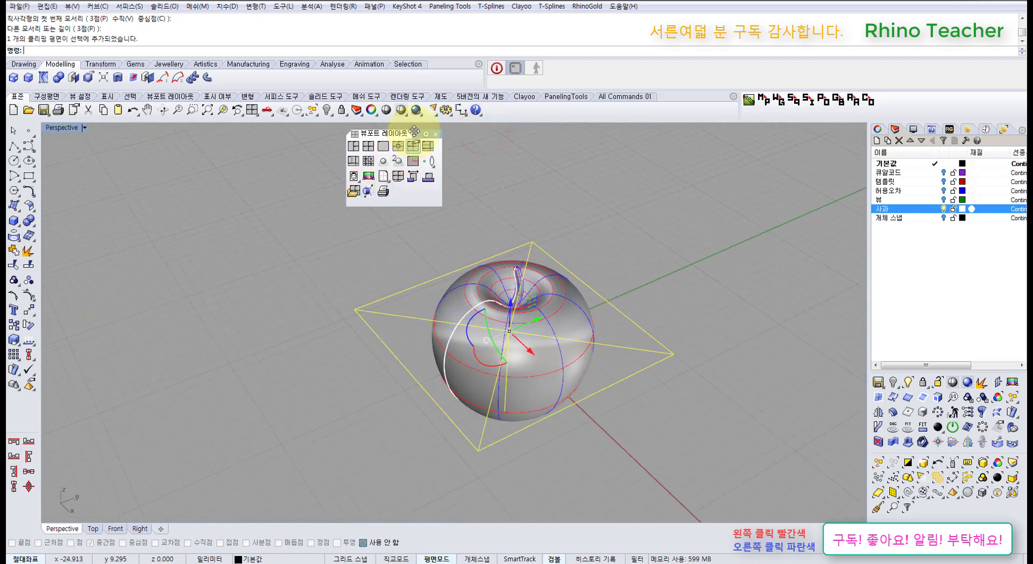
left_click(471, 97)
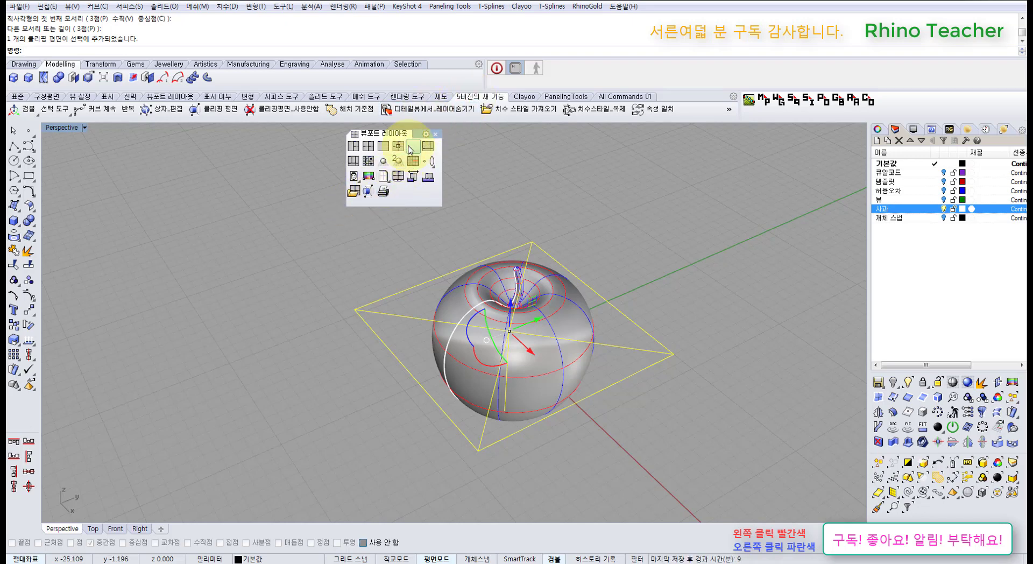
left_click_drag(414, 133, 306, 159)
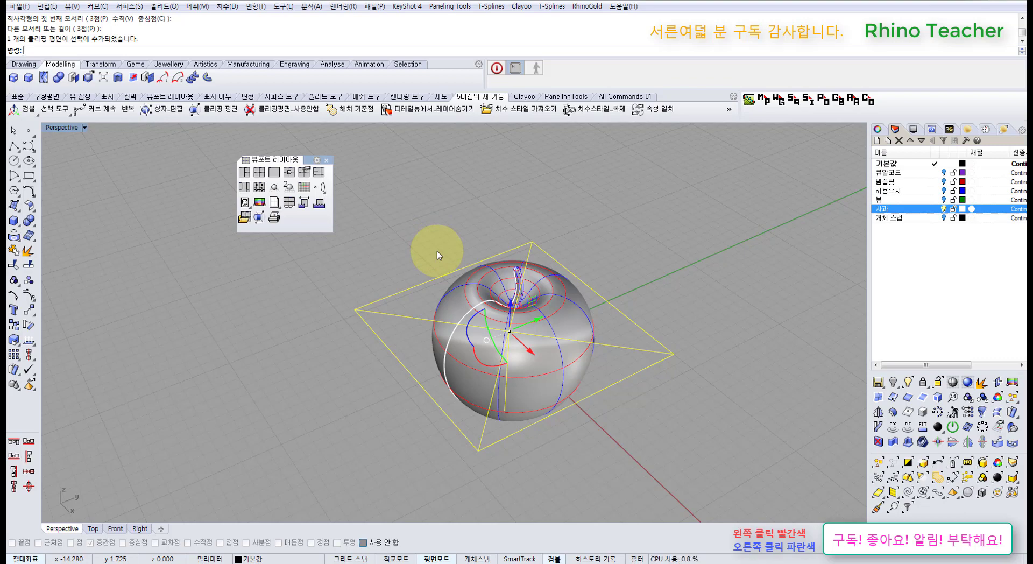
Try disabling and enabling the clipping plane in the Perspective viewport, and undo the enabling
mouse_move(440, 294)
right_mouse_down()
mouse_move(518, 357)
mouse_move(527, 342)
mouse_move(487, 343)
mouse_move(463, 439)
mouse_move(438, 315)
mouse_move(442, 363)
mouse_move(508, 403)
mouse_move(577, 398)
mouse_move(452, 333)
right_mouse_up()
left_click(417, 330)
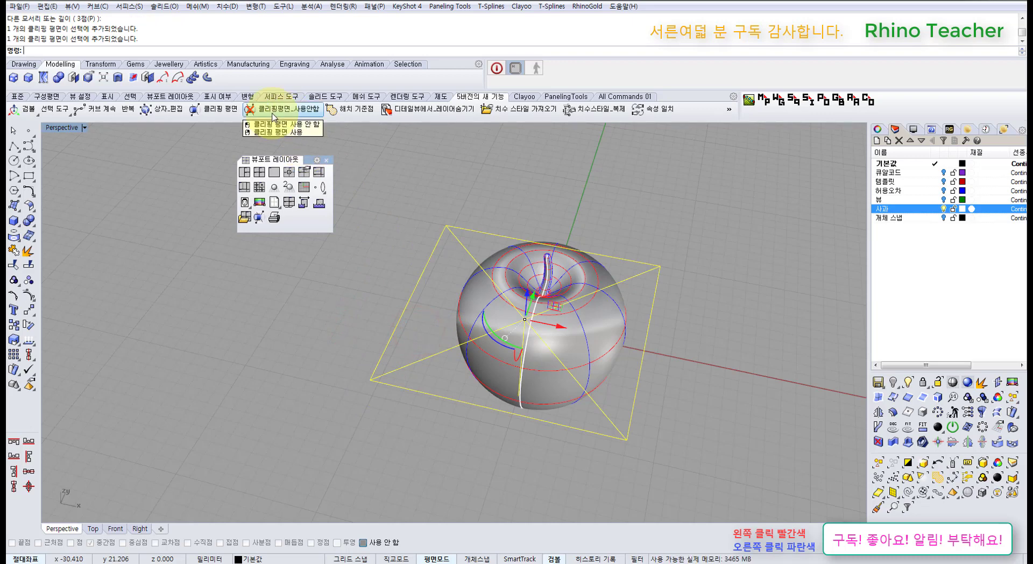
left_click(273, 115)
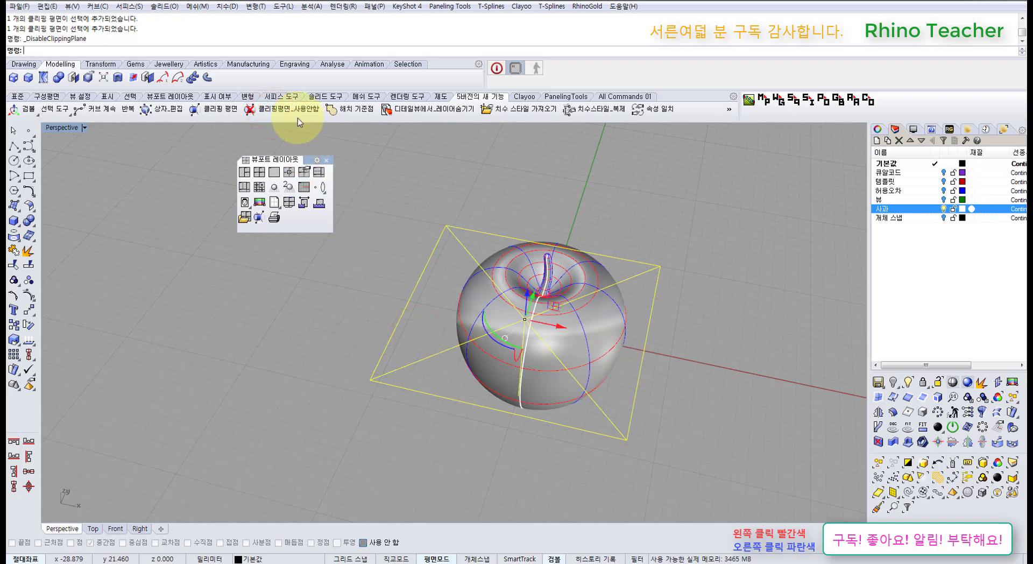
right_click(292, 110)
right_click_drag(478, 311, 468, 231)
right_click_drag(548, 230, 494, 278)
key("ctrl+z")
left_click(360, 239)
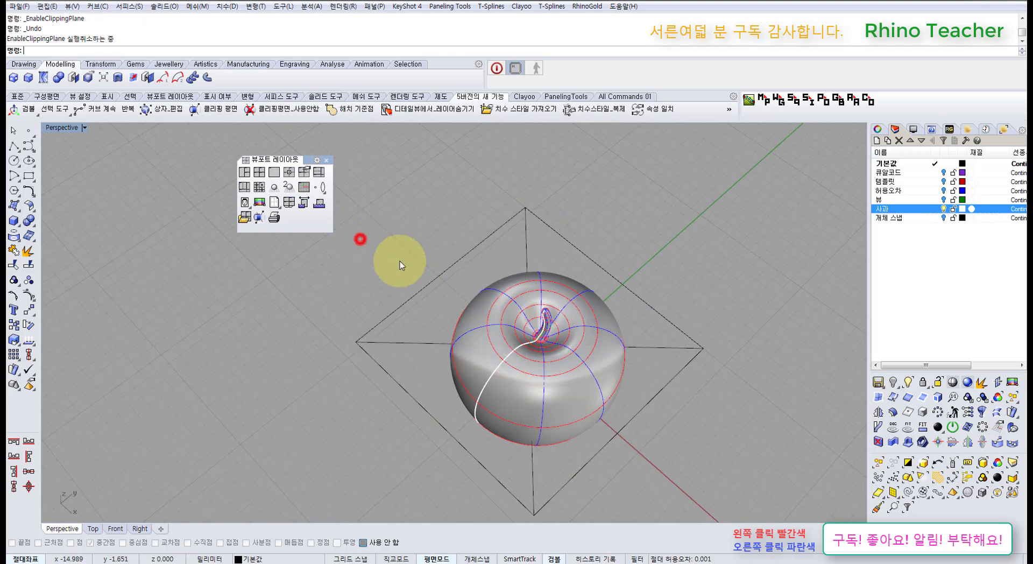
Enable the horizontal clipping plane for the Perspective viewport and move it up the apple
right_click_drag(399, 357, 424, 331)
left_click(423, 329)
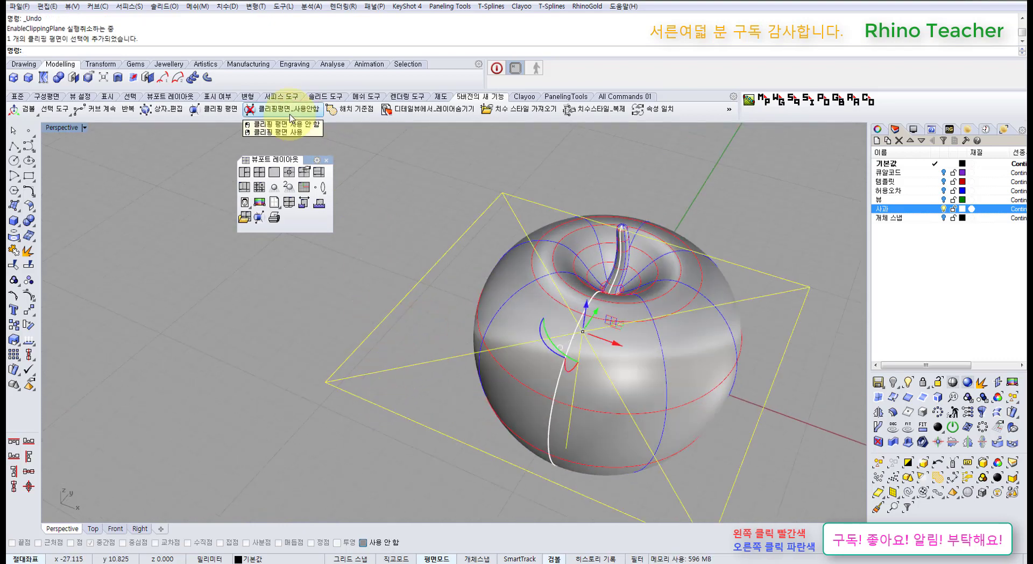
right_click(290, 118)
mouse_move(549, 291)
right_mouse_down()
mouse_move(553, 272)
mouse_move(547, 286)
right_mouse_up()
scroll(570, 342, "up", 4)
left_click_drag(581, 334, 588, 265)
right_click_drag(587, 265, 443, 202)
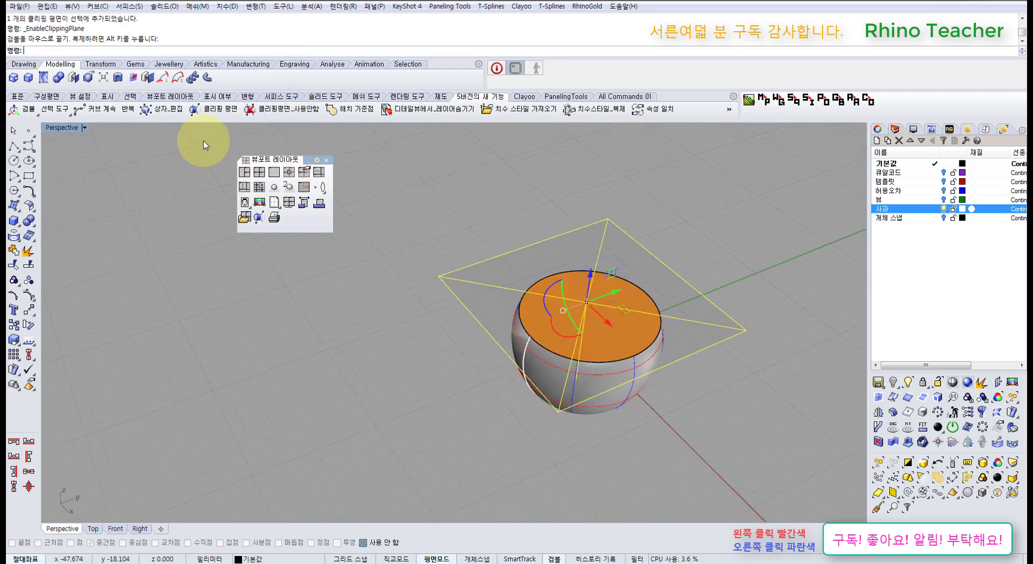
Rotate the clipping plane upright so it sections the apple vertically, and deselect it
right_click_drag(580, 323, 526, 287)
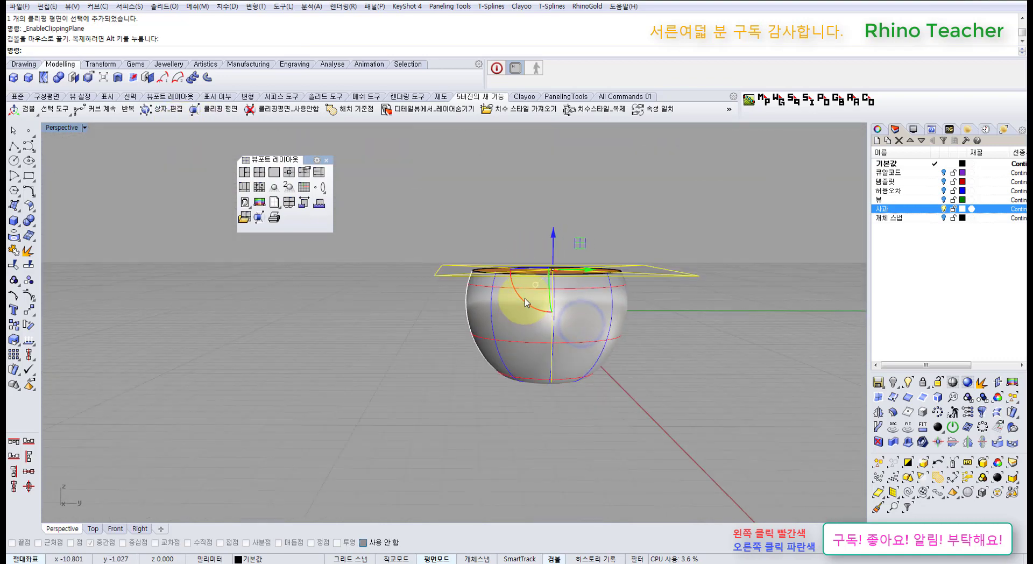
left_click_drag(526, 294, 611, 314)
left_click(662, 325)
right_click_drag(608, 259, 480, 189)
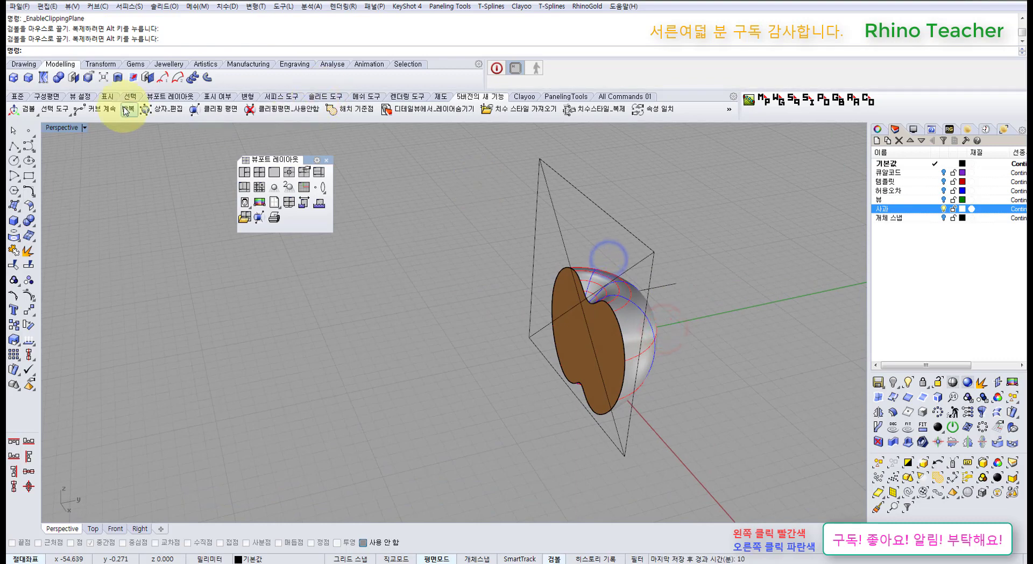
Restore the four-viewport layout and make the Front viewport active
left_click(18, 97)
left_click(252, 110)
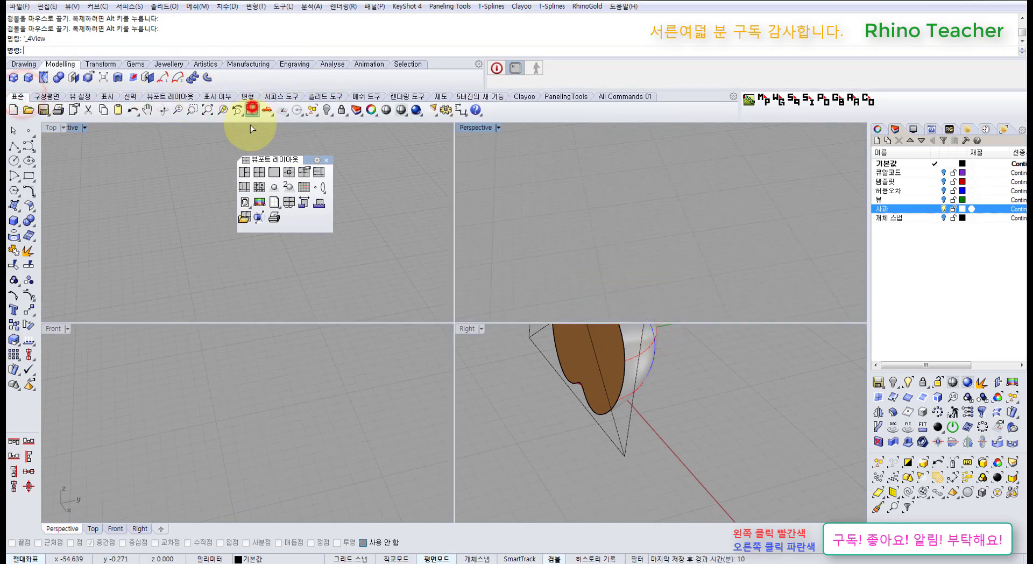
right_click(313, 383)
right_click_drag(256, 298, 277, 258)
left_click(315, 381)
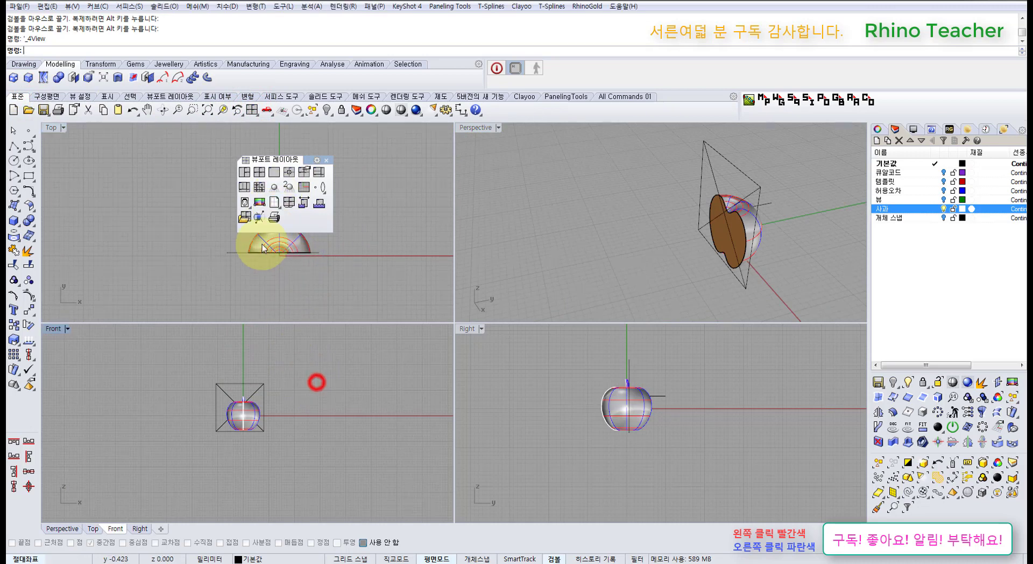
Add a second, larger clipping plane around the apple in the Front viewport and rotate it -90 degrees to lie horizontally
left_click(259, 216)
left_click(190, 375)
left_click(293, 444)
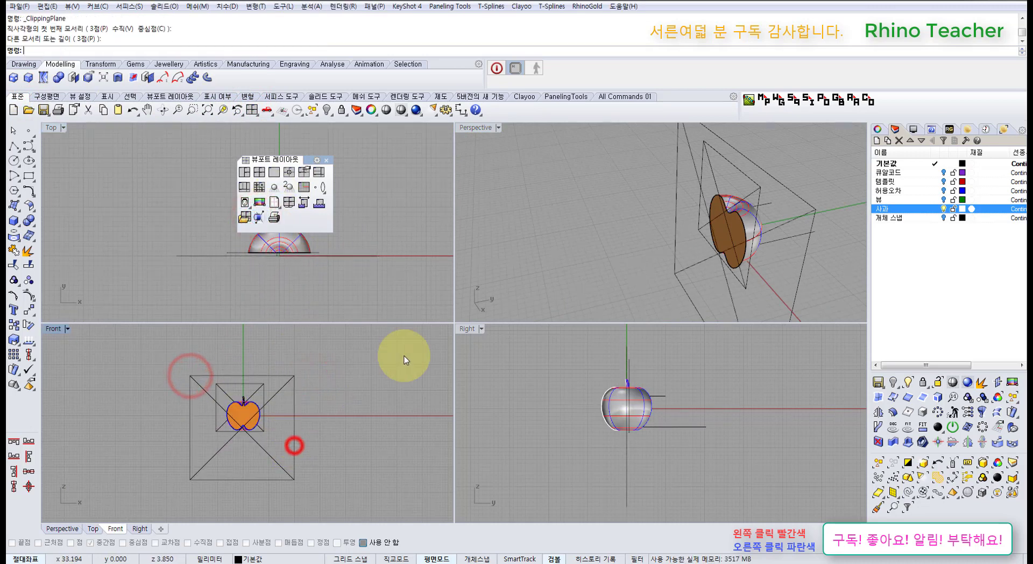
right_click_drag(588, 254, 745, 319)
left_click_drag(692, 307, 560, 205)
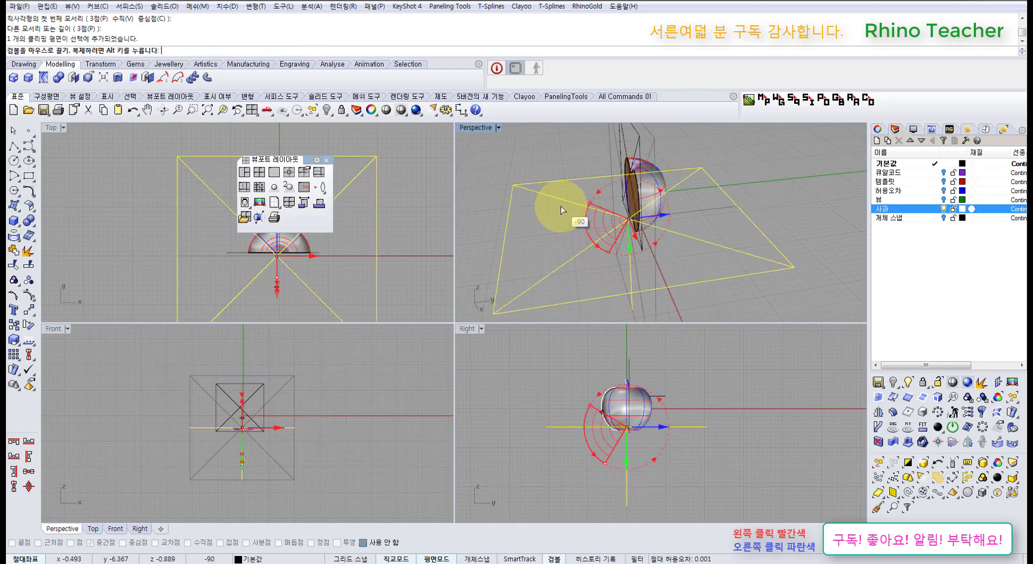
Enable the horizontal clipping plane in the maximized Perspective viewport and raise it so both planes section the apple
double_click(475, 126)
mouse_move(452, 231)
right_mouse_down()
mouse_move(446, 204)
mouse_move(458, 240)
right_mouse_up()
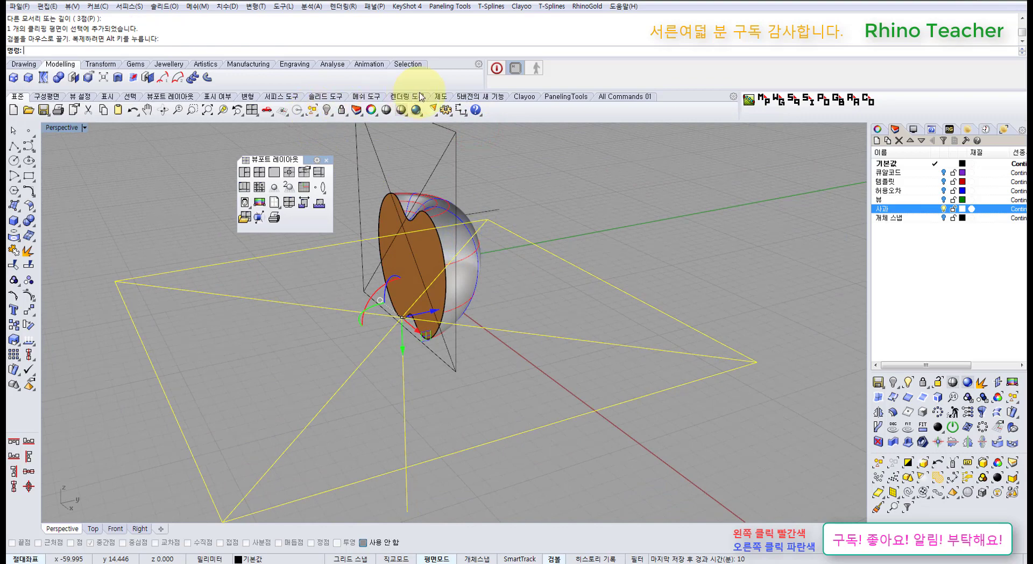
left_click(473, 96)
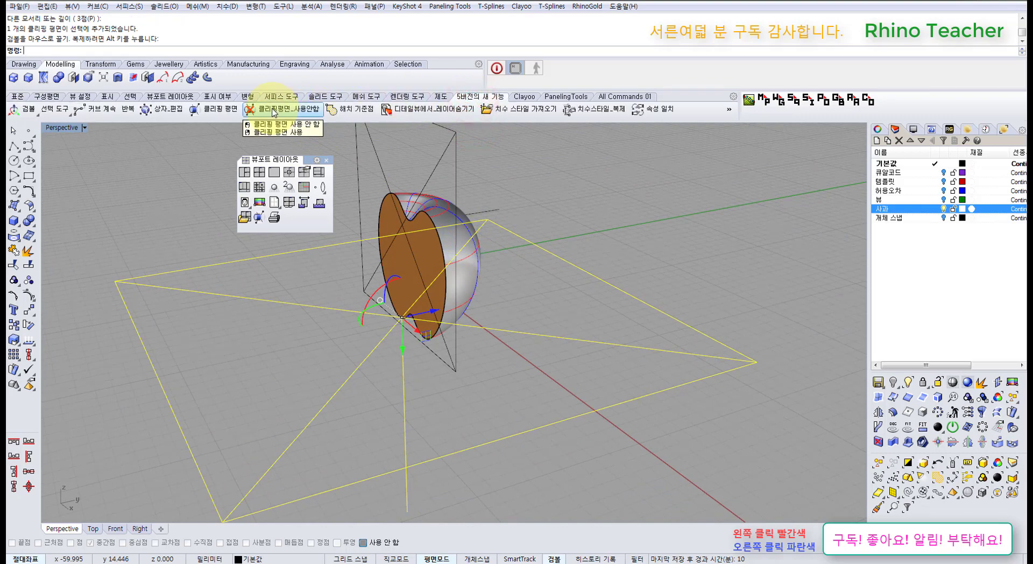
right_click(274, 111)
right_click_drag(510, 323, 527, 358)
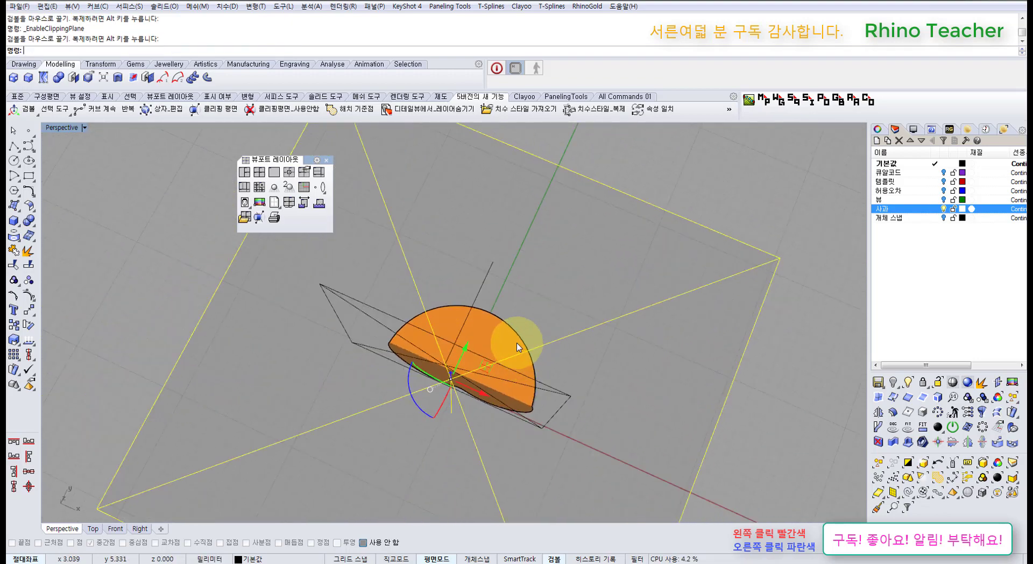
Compare the cut apple in the maximized Top viewport and the four-viewport layout, and return to the maximized Perspective viewport
key("ctrl+F1")
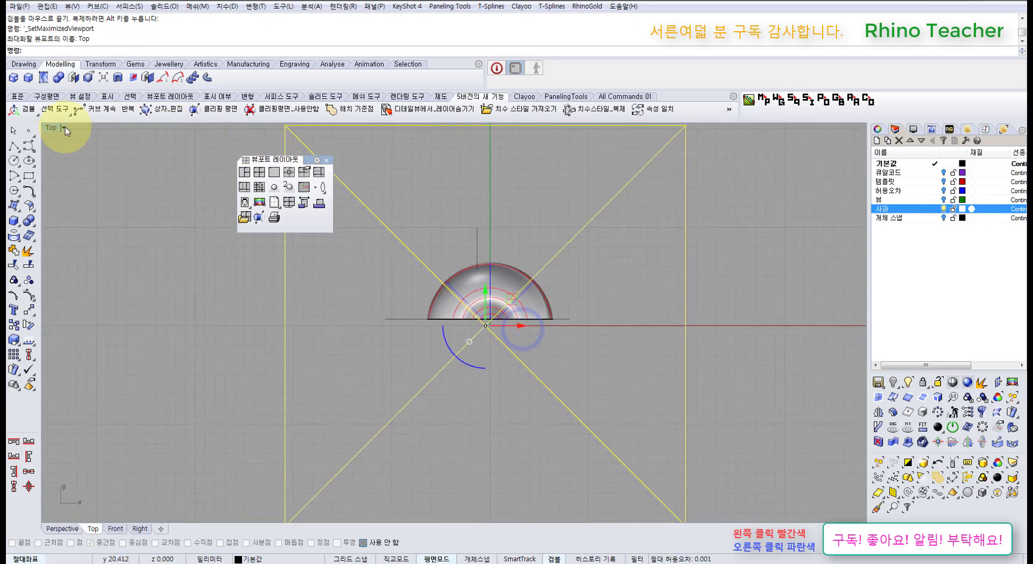
double_click(54, 130)
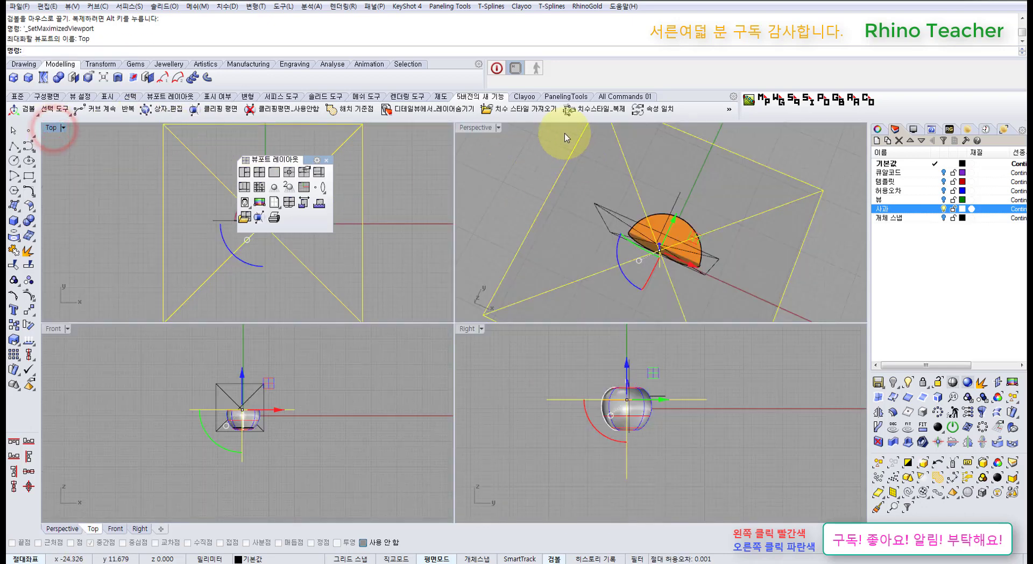
double_click(482, 129)
right_click_drag(461, 249, 523, 248)
Delete both clipping planes and restore the four-viewport layout
left_click(710, 324)
left_click(529, 220)
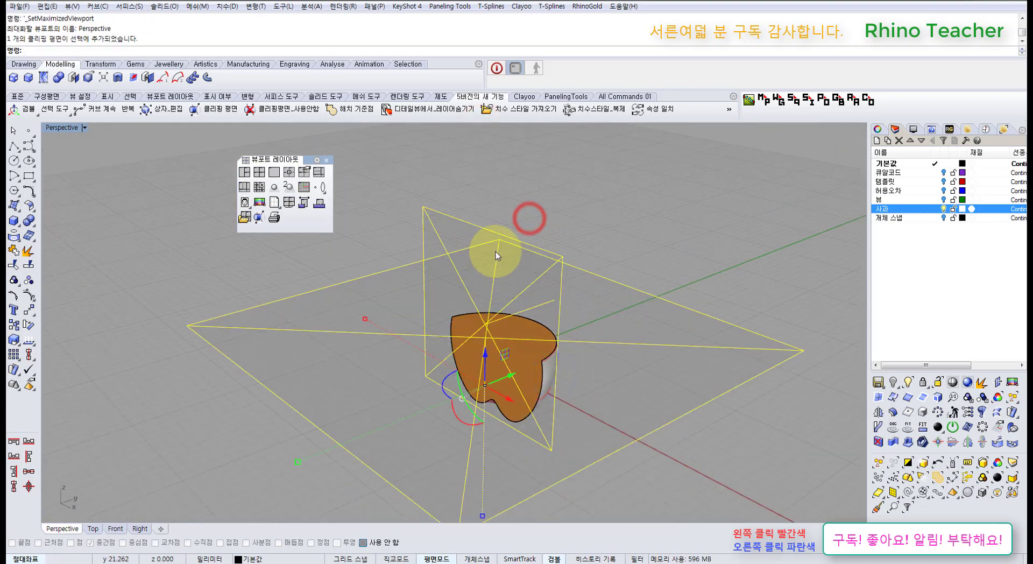
key("Delete")
double_click(56, 129)
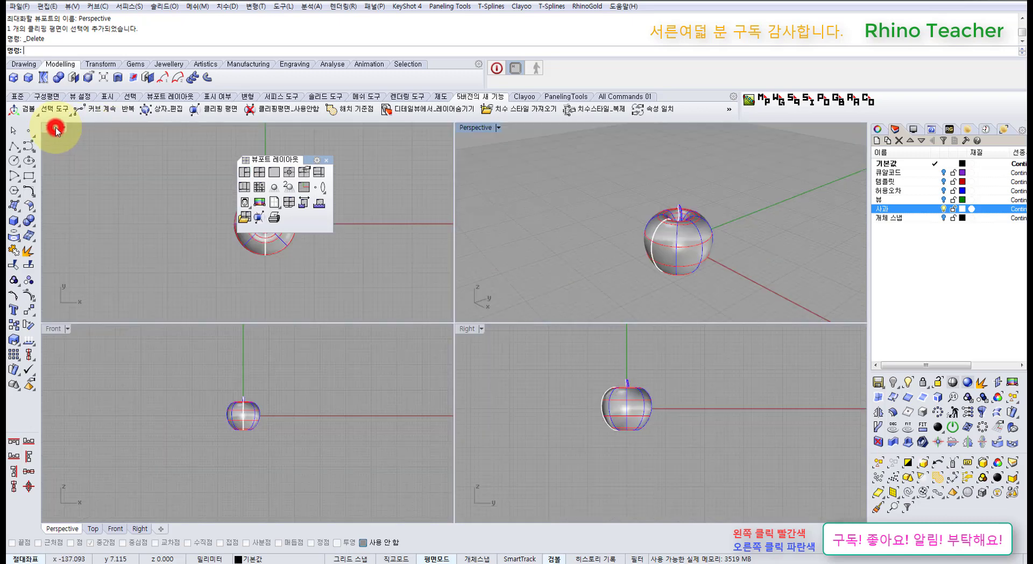
Maximize the Top viewport and draw a rectangular clipping plane around the apple
double_click(51, 128)
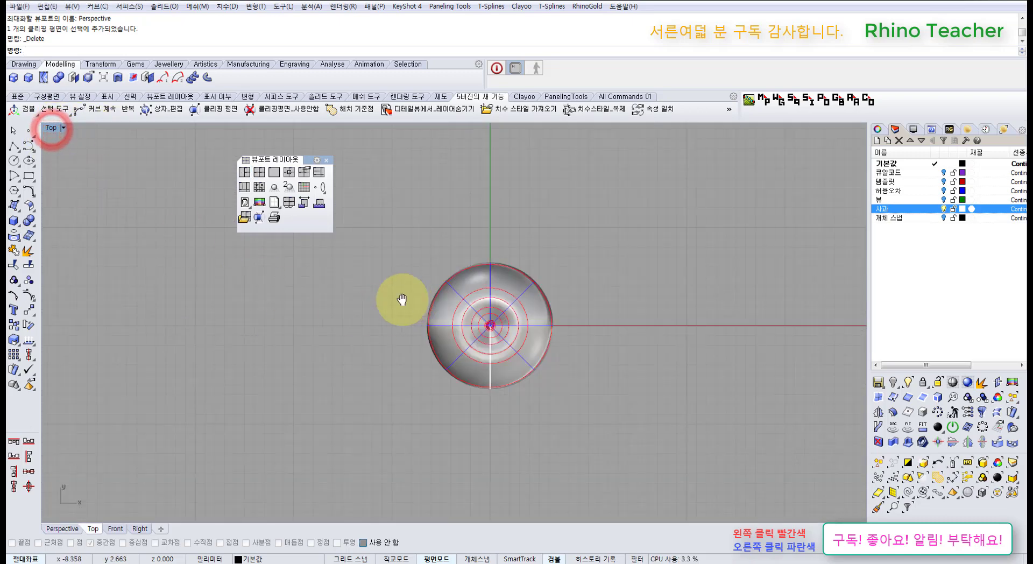
right_click_drag(404, 299, 377, 310)
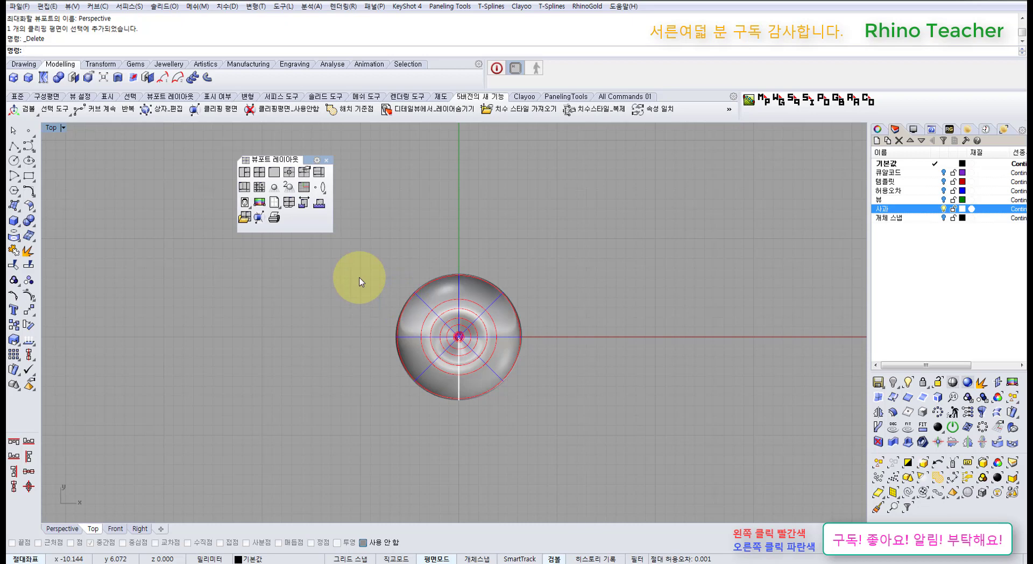
left_click(259, 217)
left_click(351, 257)
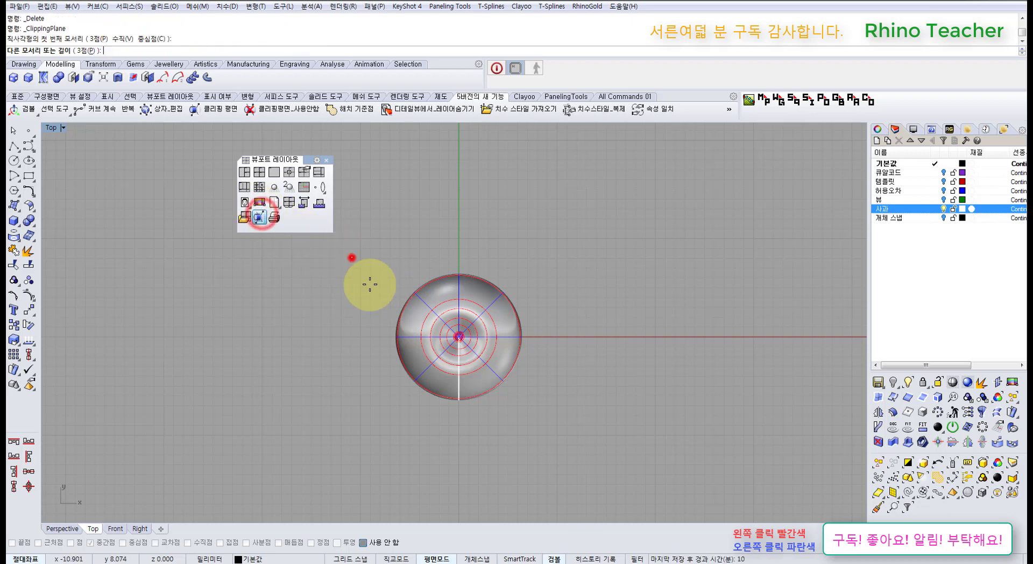
left_click(583, 429)
scroll(450, 325, "up", 3)
right_click_drag(447, 330, 421, 263)
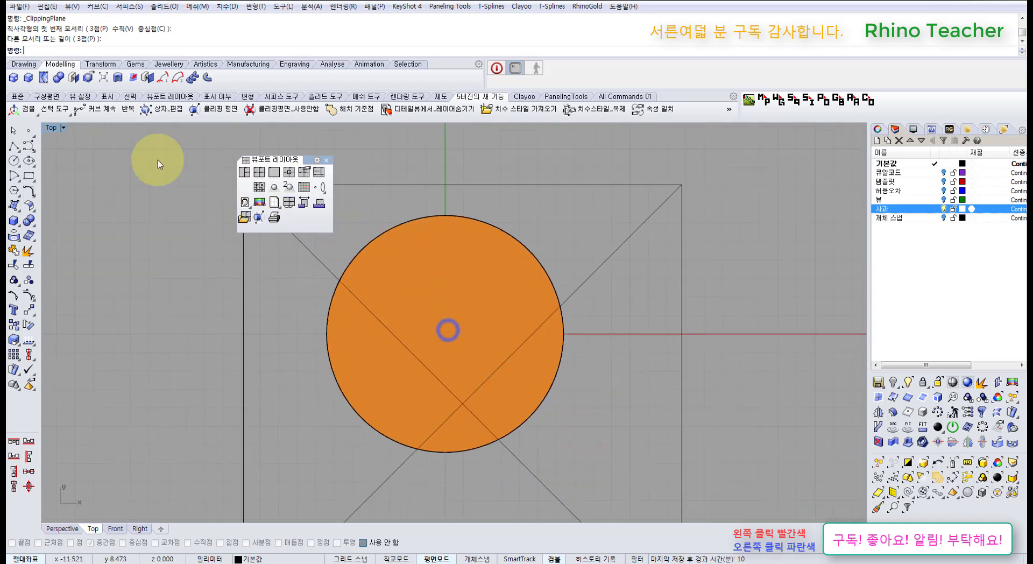
Try polylines across the vertical and horizontal diameters of the apple's section in the Top viewport
left_click(13, 145)
left_click(443, 215)
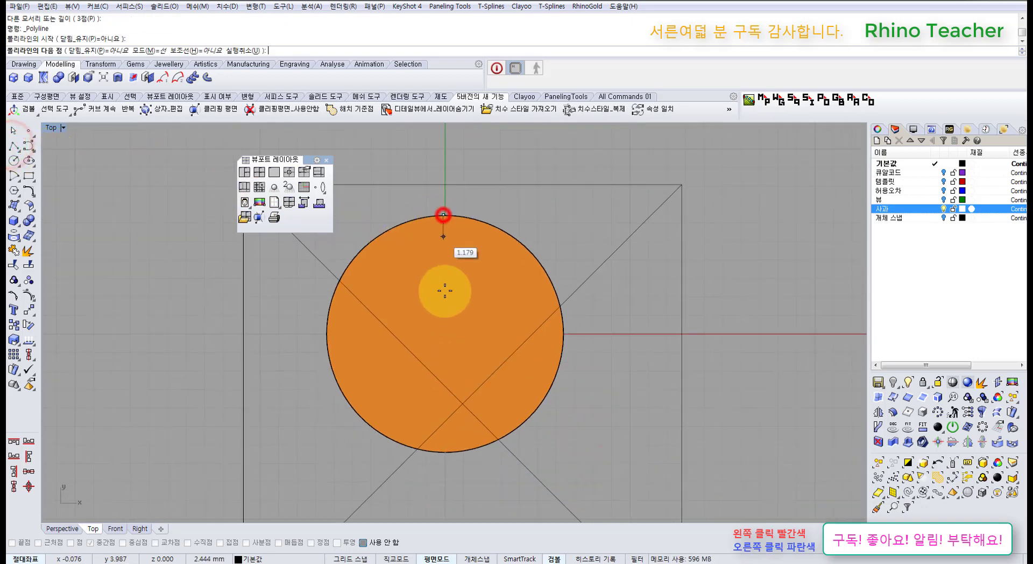
right_click(441, 452)
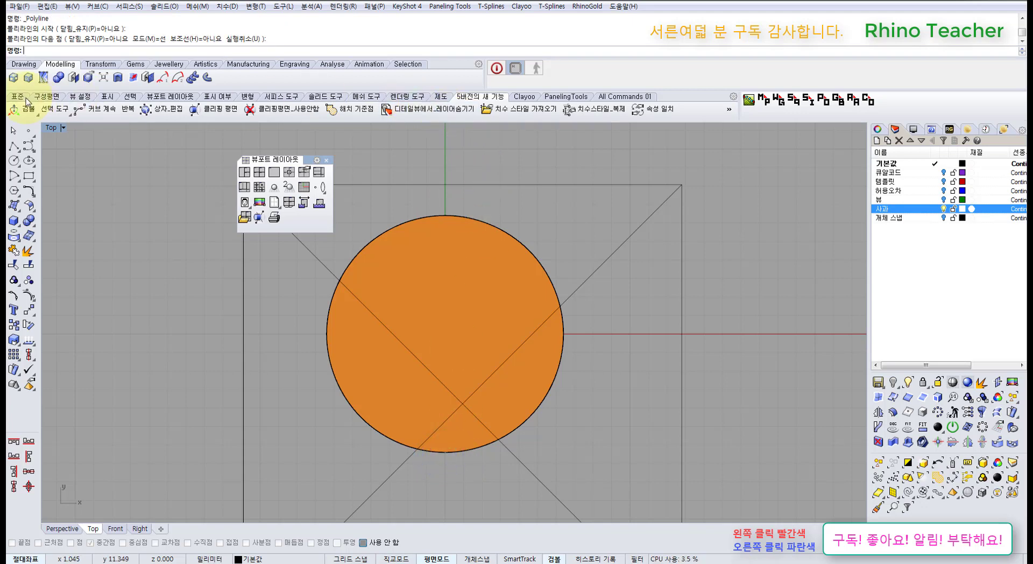
left_click(22, 97)
left_click(13, 146)
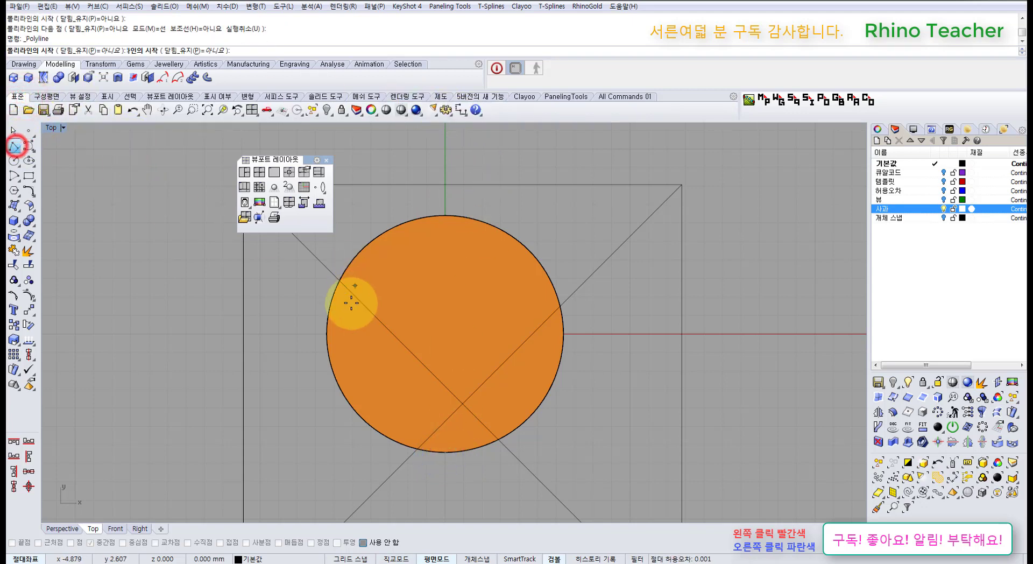
left_click(326, 335)
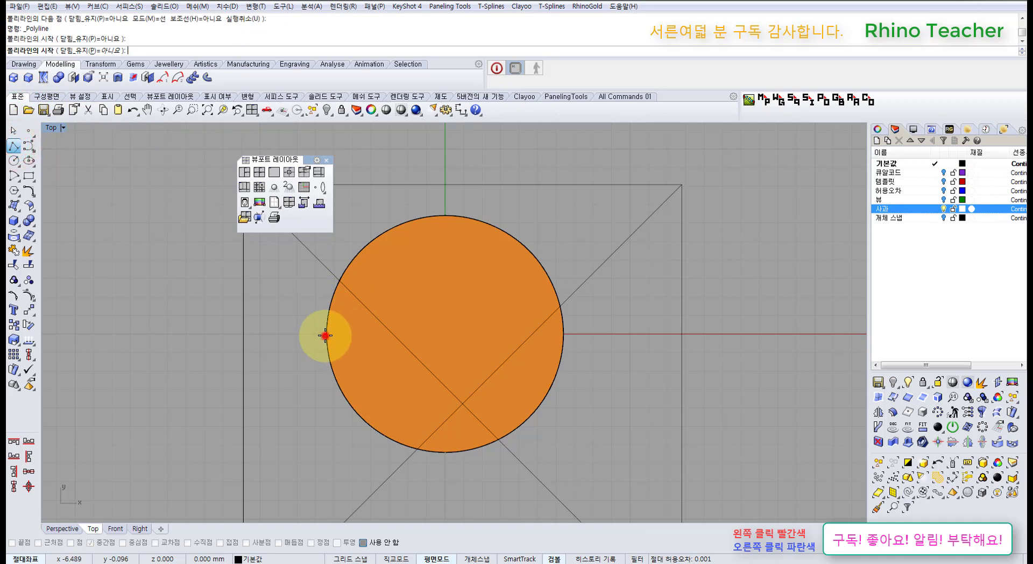
right_click(560, 334)
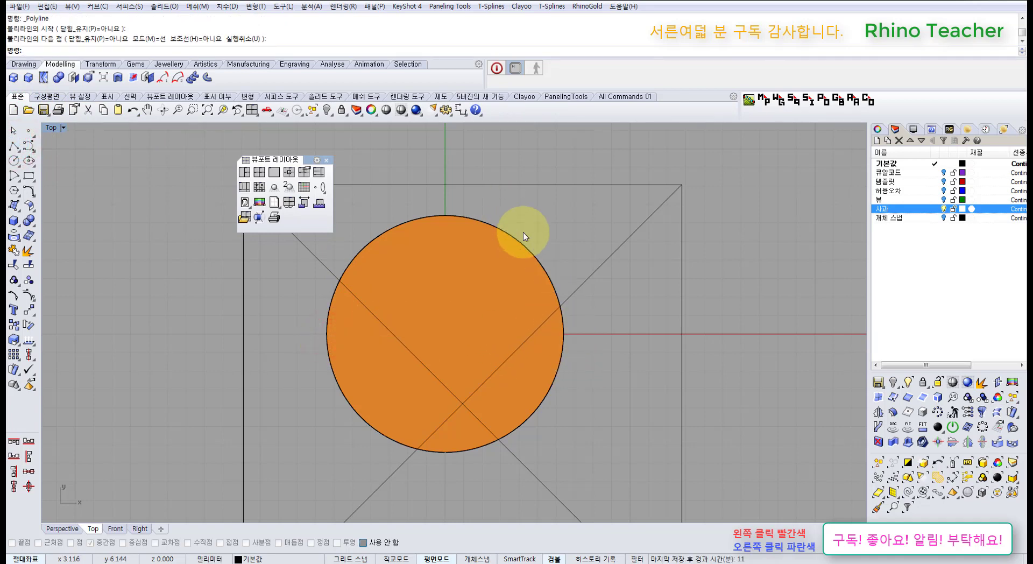
Delete the clipping plane around the apple in the Top viewport
left_click(535, 225)
right_click_drag(557, 241, 588, 212)
left_click(582, 196)
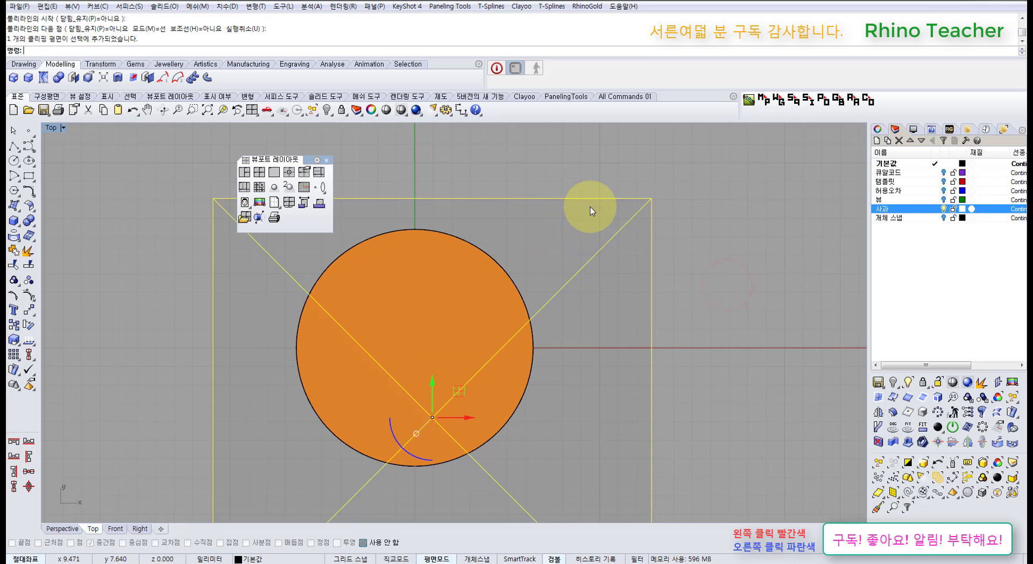
key("Delete")
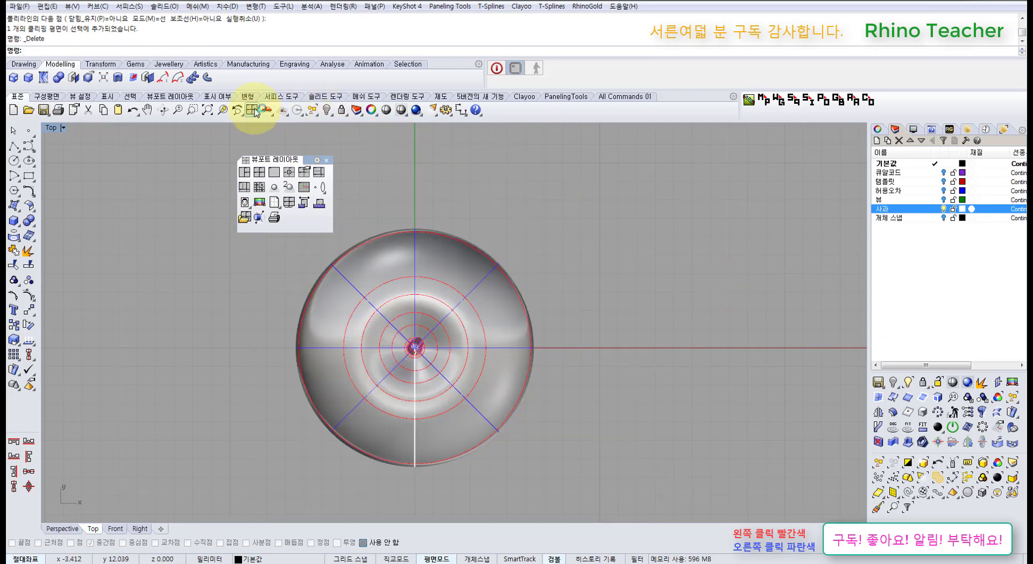
Restore the default four-viewport layout zoomed to the apple and close the floating viewport layout tools
left_click_drag(307, 160, 236, 158)
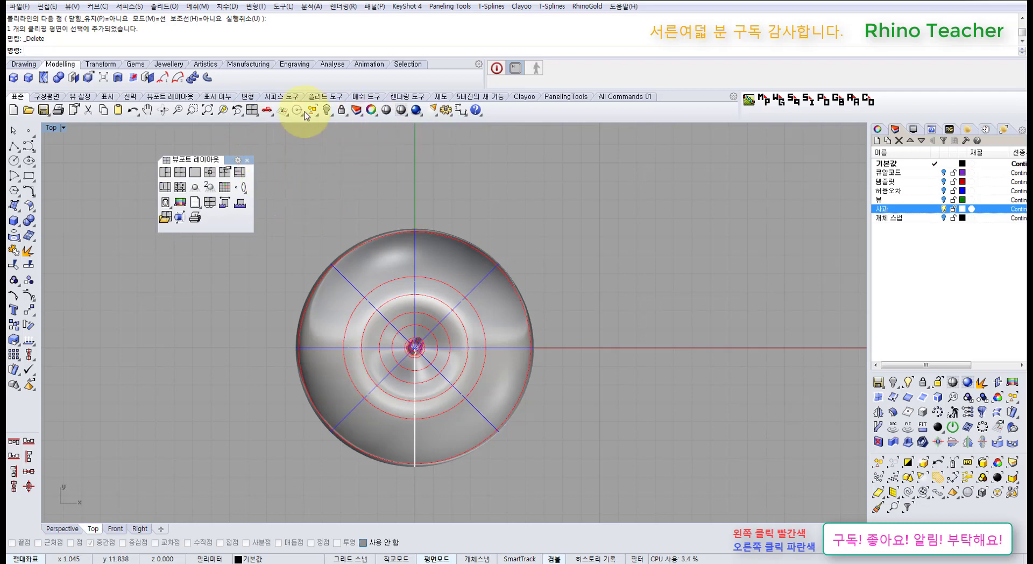
left_click(252, 109)
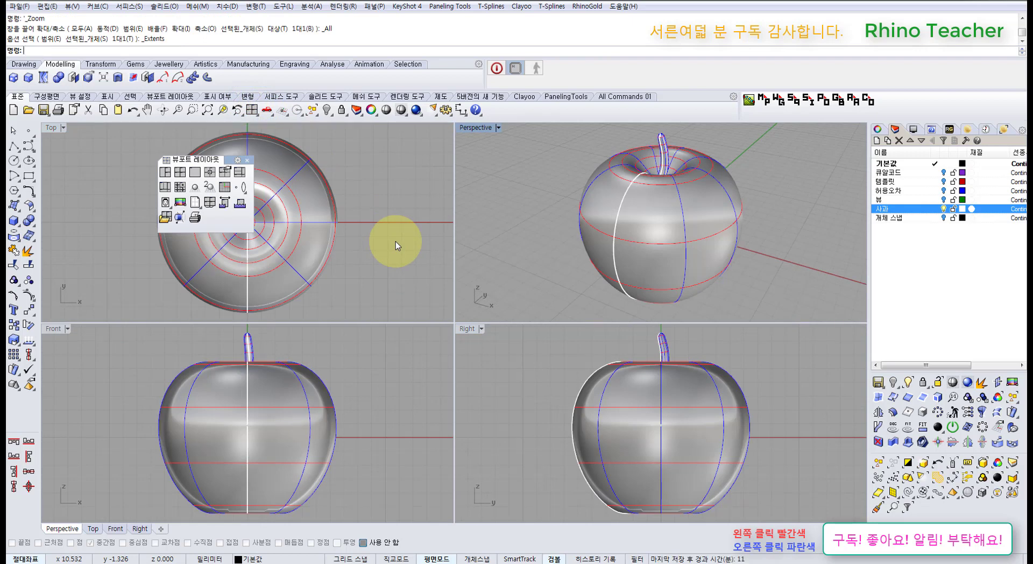
left_click(247, 160)
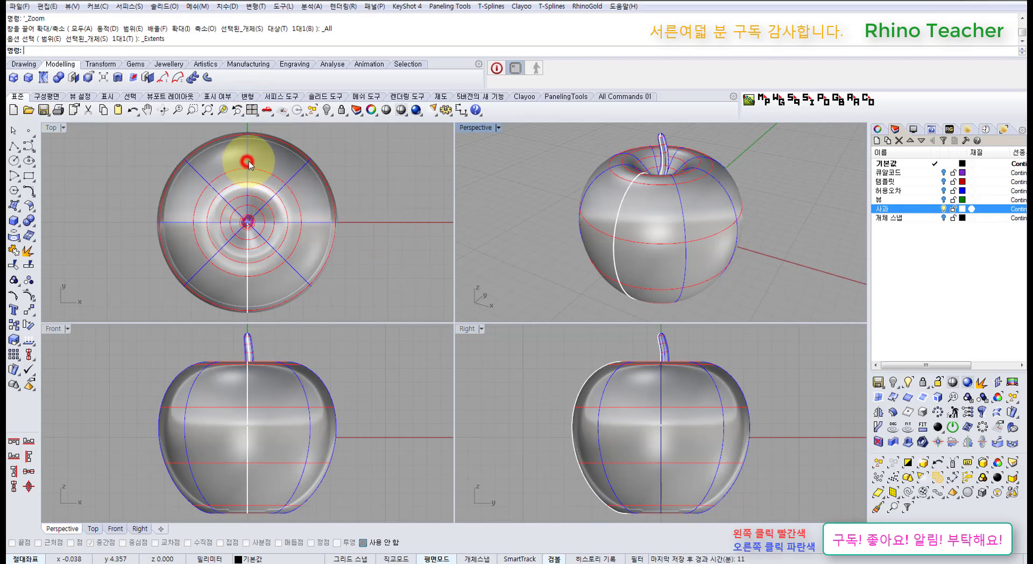
left_click(390, 182)
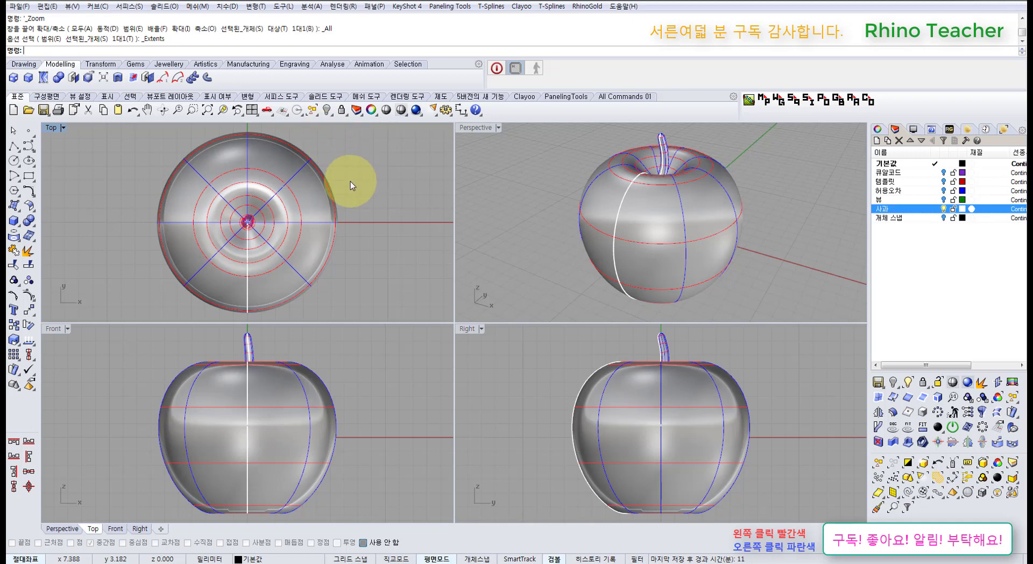
left_click_drag(380, 181, 322, 223)
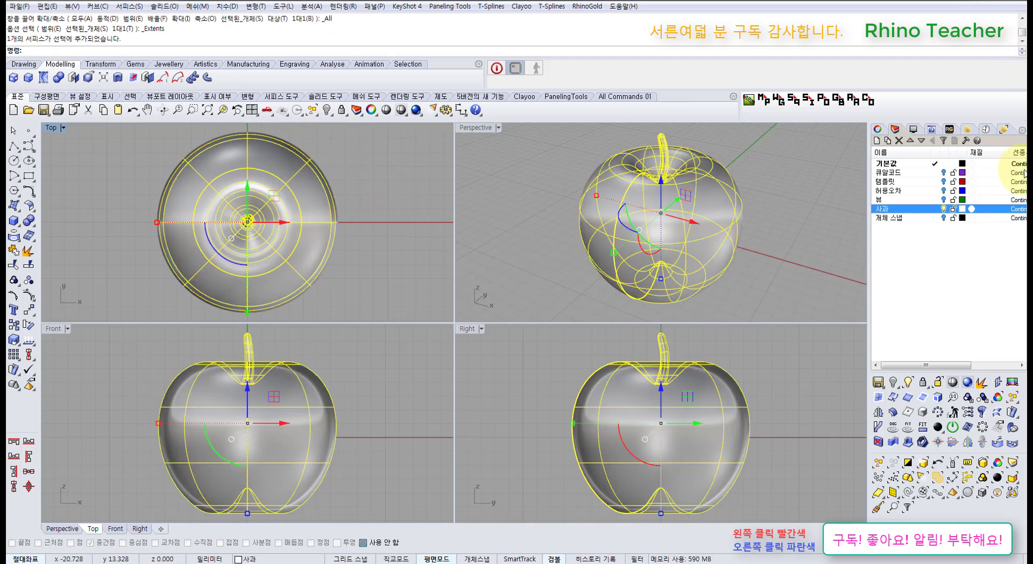
left_click(536, 191)
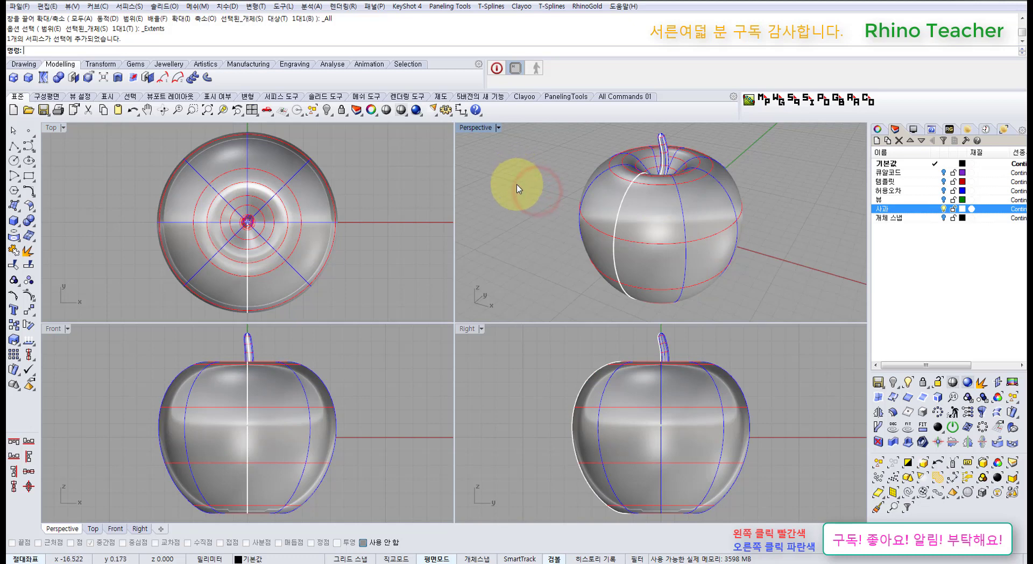
left_click(422, 214)
right_click_drag(574, 223, 535, 239)
right_click_drag(605, 193, 618, 244)
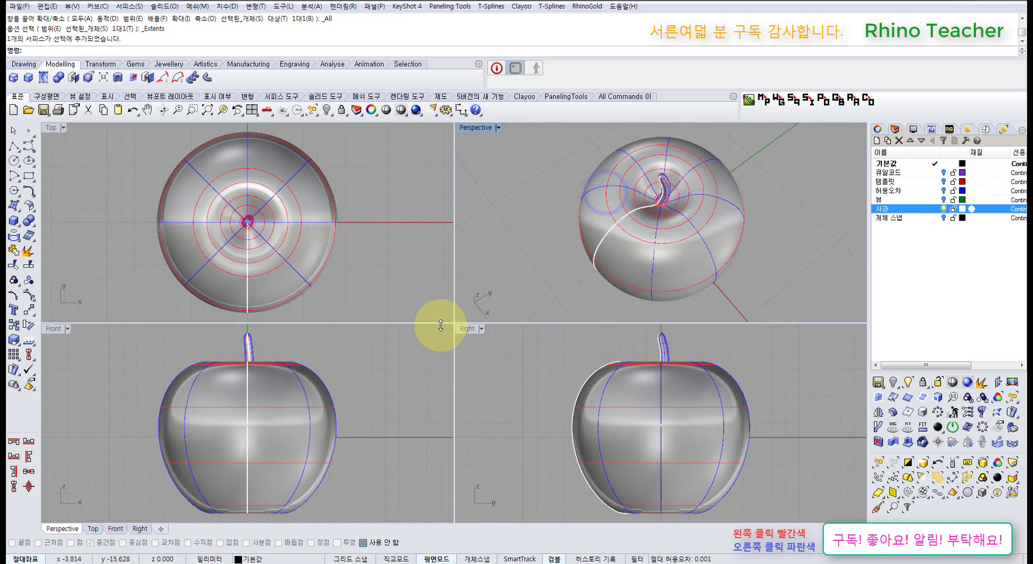
right_click_drag(393, 373, 396, 366)
Draw a sphere about 14.8 mm in diameter beside the apple in the Top viewport
left_click(15, 222)
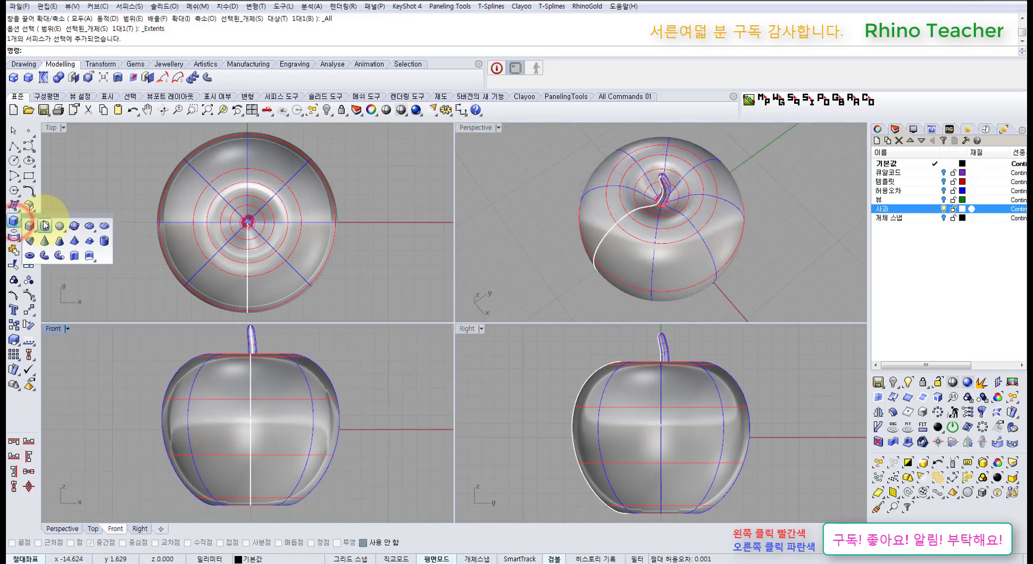
left_click(53, 225)
scroll(284, 224, "down", 2)
right_click_drag(282, 221, 296, 237)
left_click(281, 235)
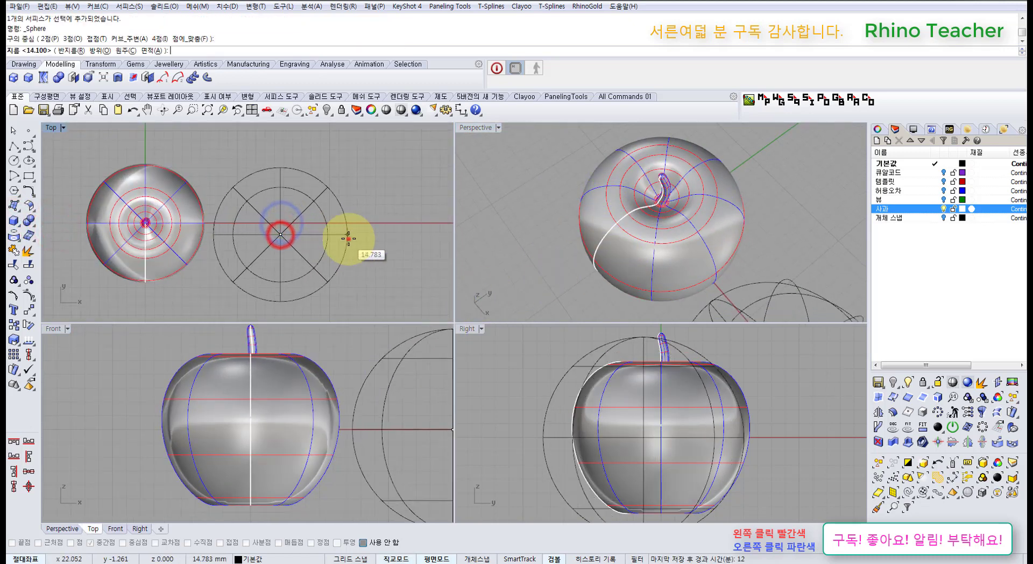
left_click(346, 233)
left_click(360, 269)
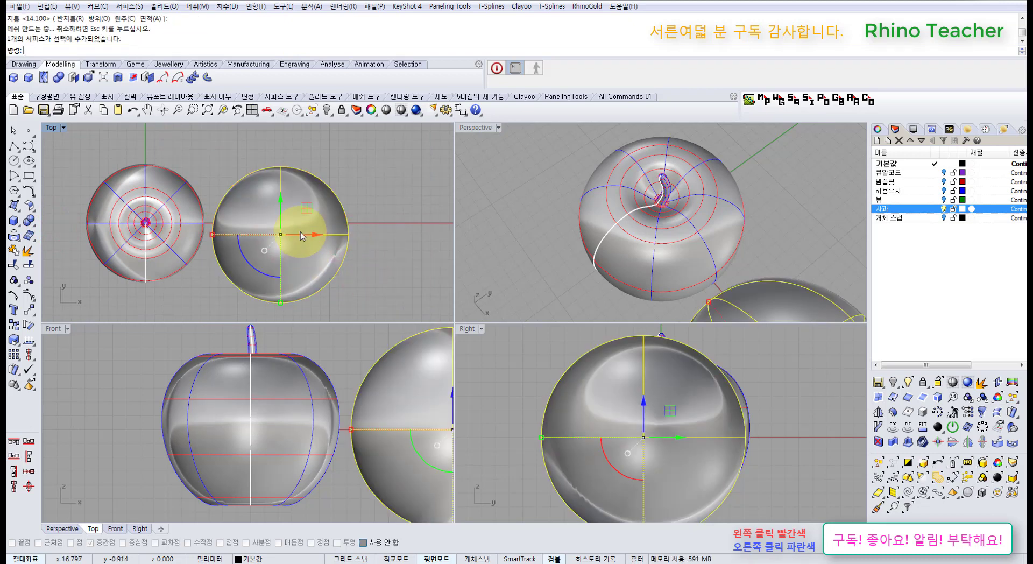
Select the sphere beside the apple and delete it
left_click(713, 226)
left_click(392, 270)
left_click_drag(381, 289, 311, 261)
right_click_drag(365, 275, 340, 241)
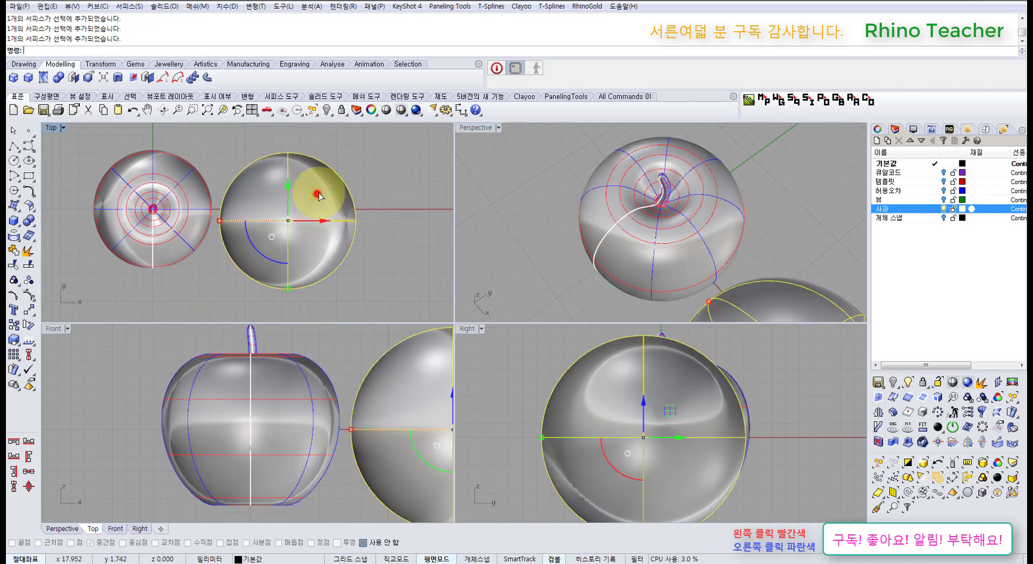
key("Delete")
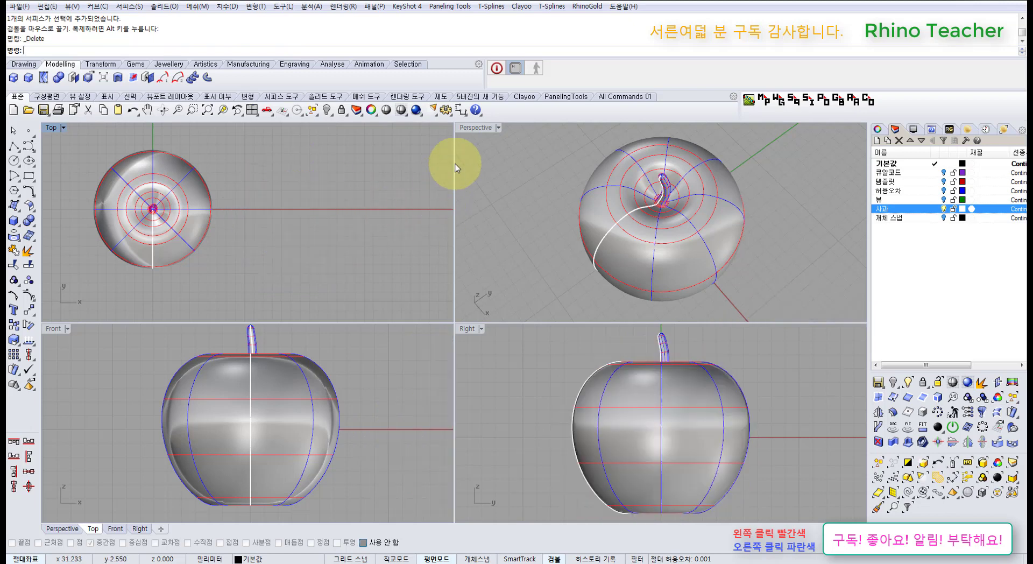
Examine the apple from several angles and distances in the maximized Perspective viewport
right_click_drag(336, 291, 377, 277)
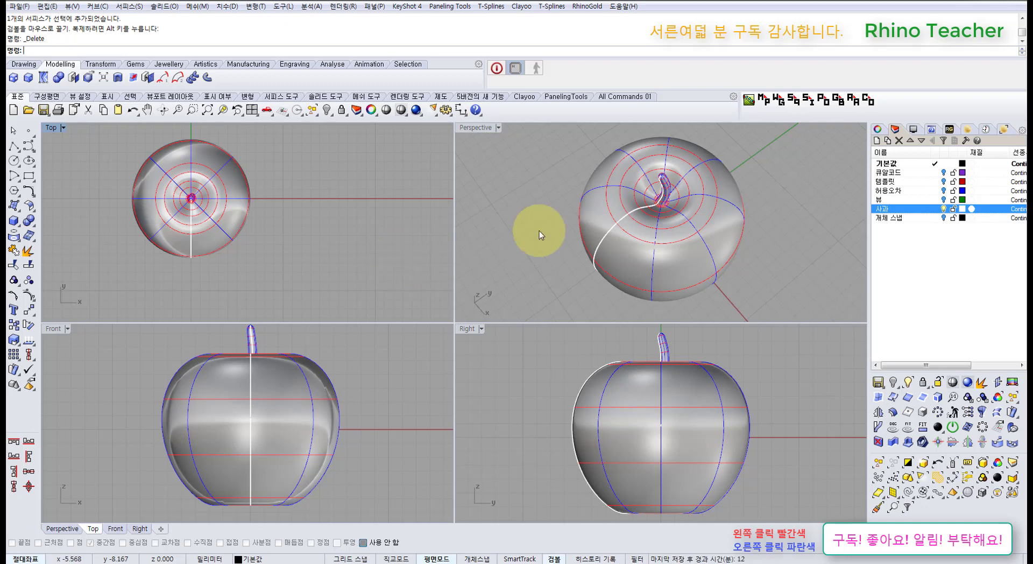
double_click(465, 128)
right_click_drag(462, 364, 461, 292)
scroll(461, 288, "down", 5)
right_click_drag(475, 343, 452, 303)
scroll(443, 291, "up", 5)
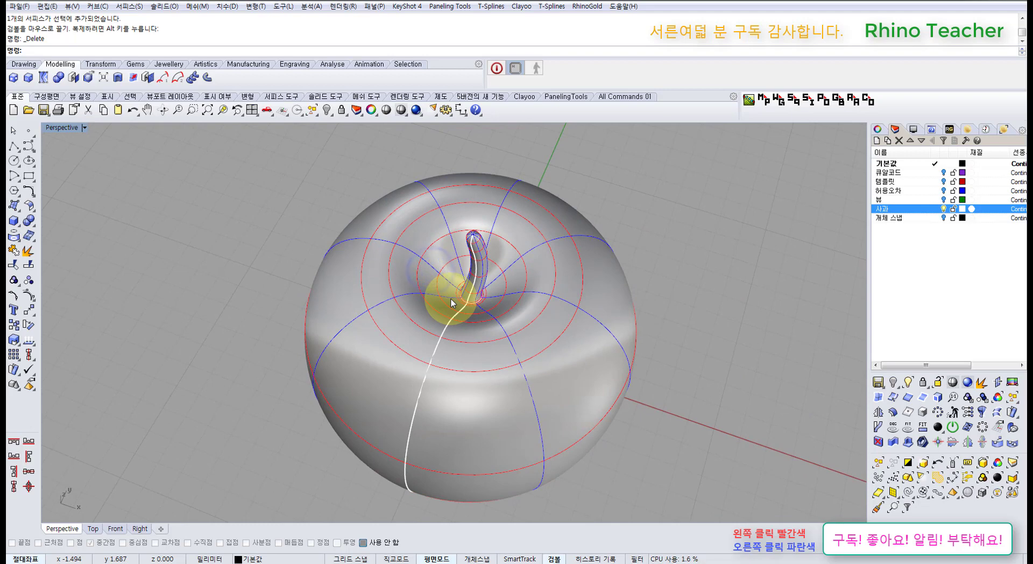
right_click_drag(505, 337, 454, 369)
scroll(468, 302, "down", 3)
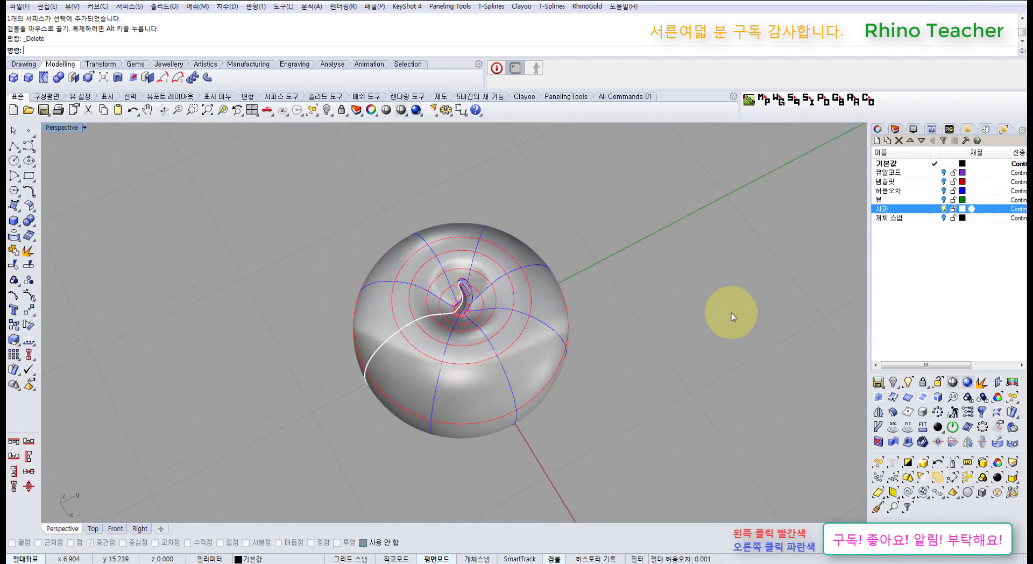
right_click_drag(657, 348, 640, 309)
Restore the default four-viewport layout zoomed to the apple and hide the 사과 layer
left_click(252, 109)
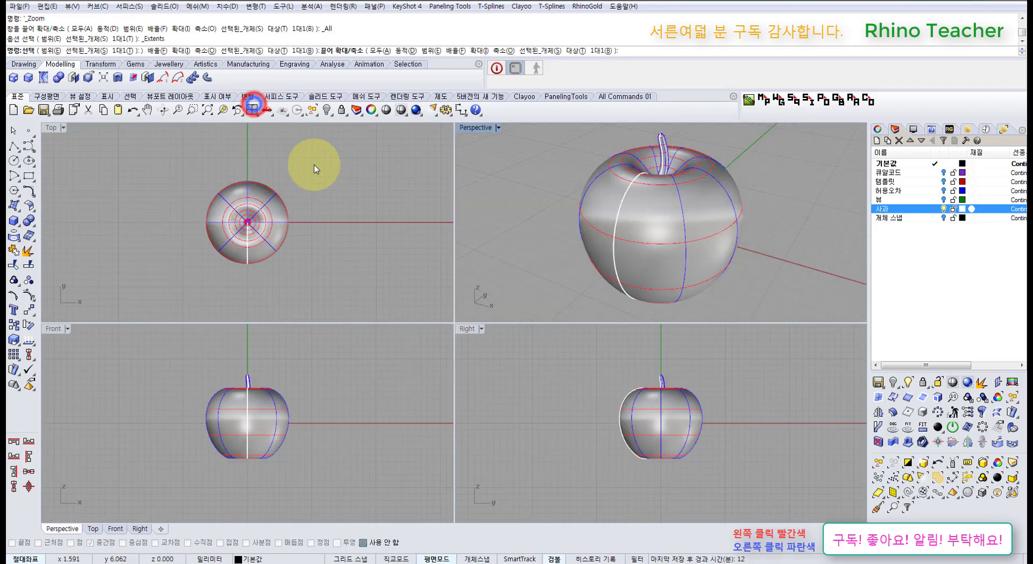
left_click(360, 253)
left_click(366, 260)
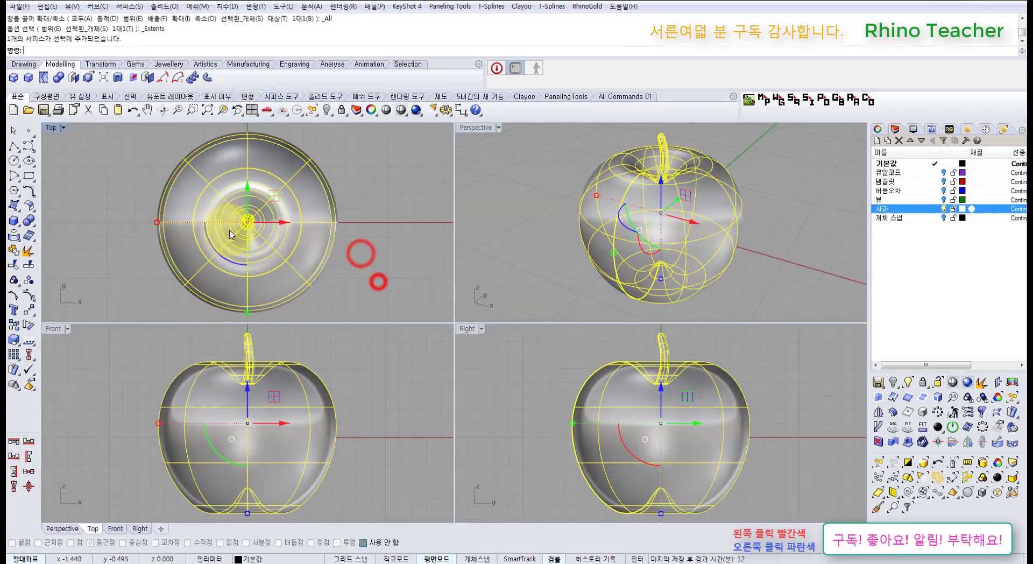
left_click(943, 208)
left_click(272, 211)
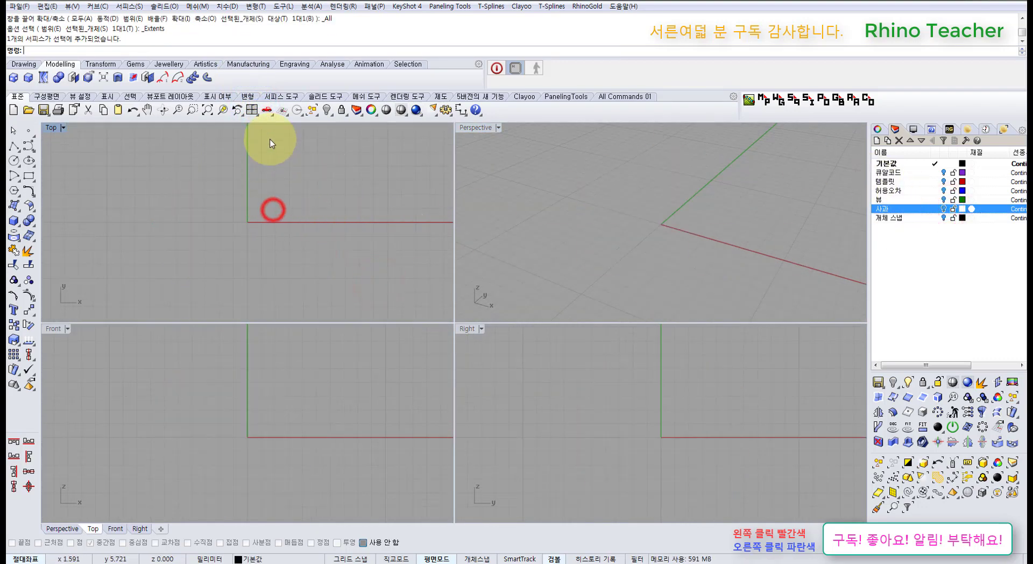
Float the 뷰 설정 tools over the Top viewport, show the 뷰 layer and move the tools clear of the cube's label
left_click(266, 112)
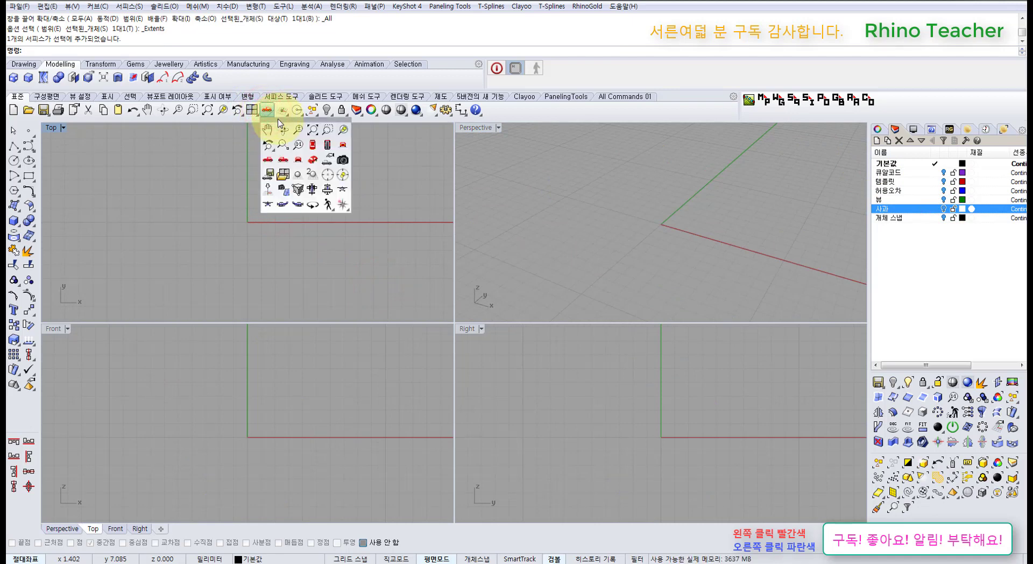
left_click_drag(276, 119, 253, 137)
left_click(351, 153)
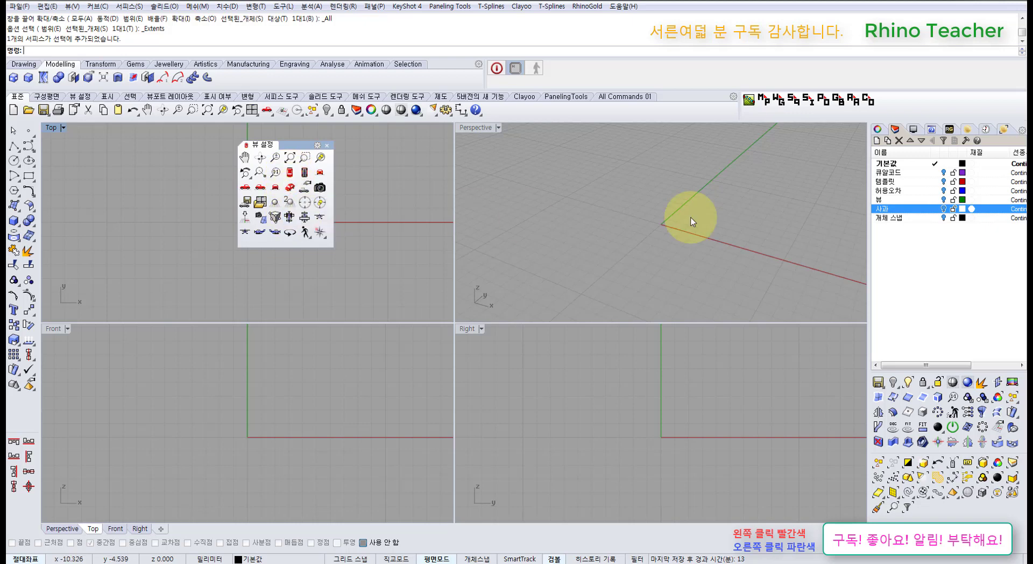
left_click(943, 200)
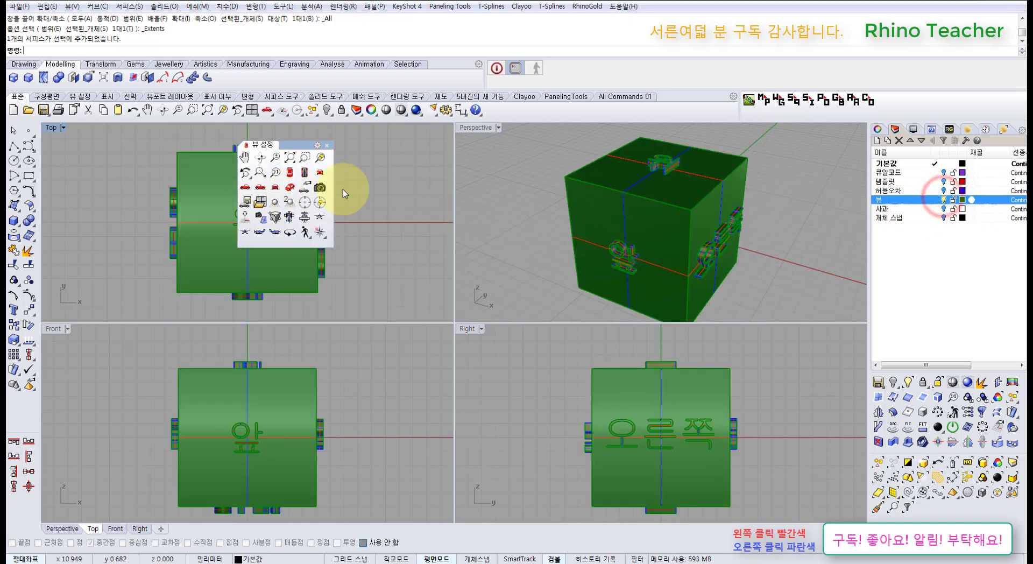
left_click_drag(285, 145, 132, 146)
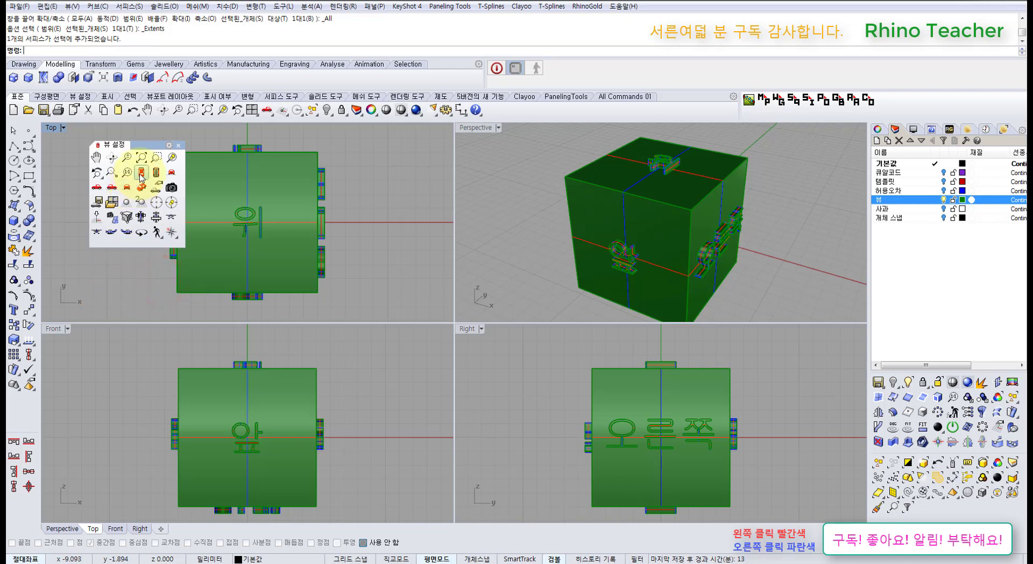
left_click(28, 560)
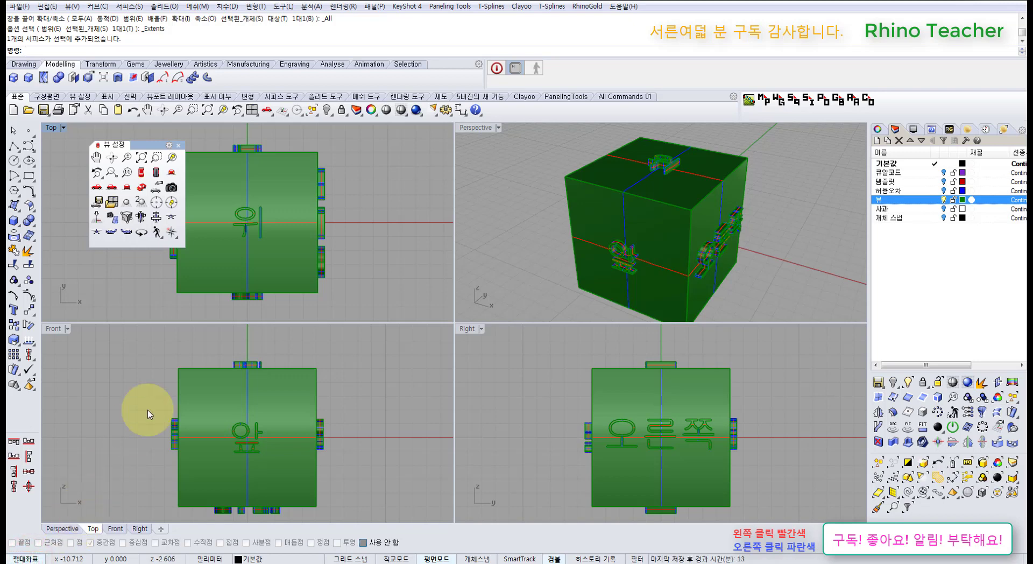
left_click(355, 240)
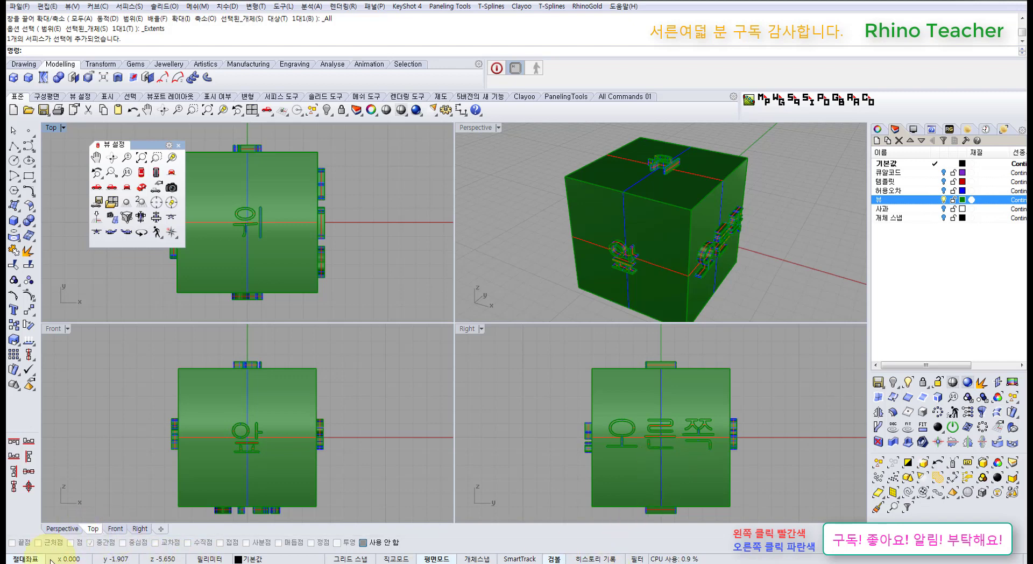
Move the floating 뷰 설정 tools farther from the cube in the Top viewport and pan its view clear of them
left_click(135, 423)
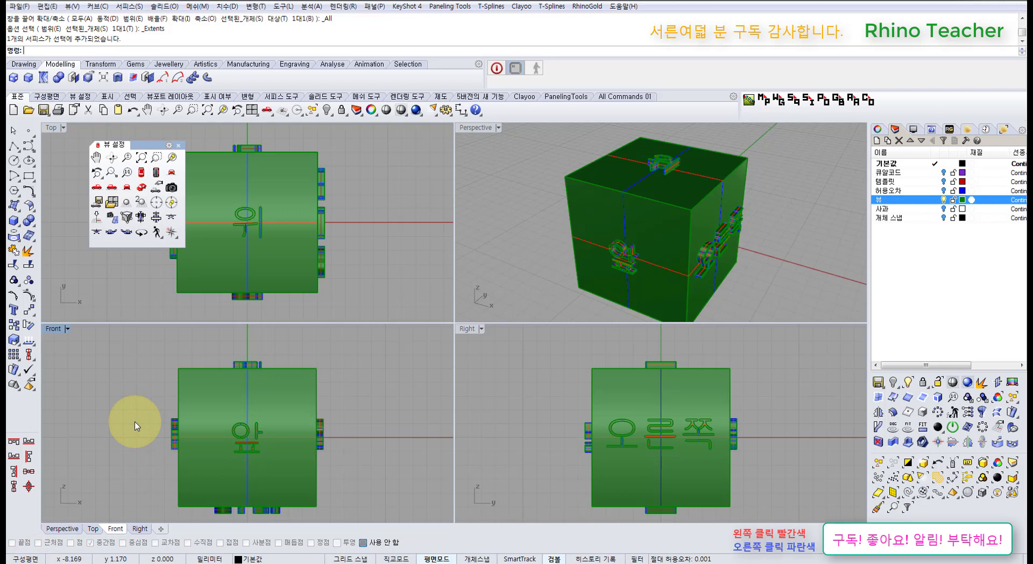
left_click(117, 271)
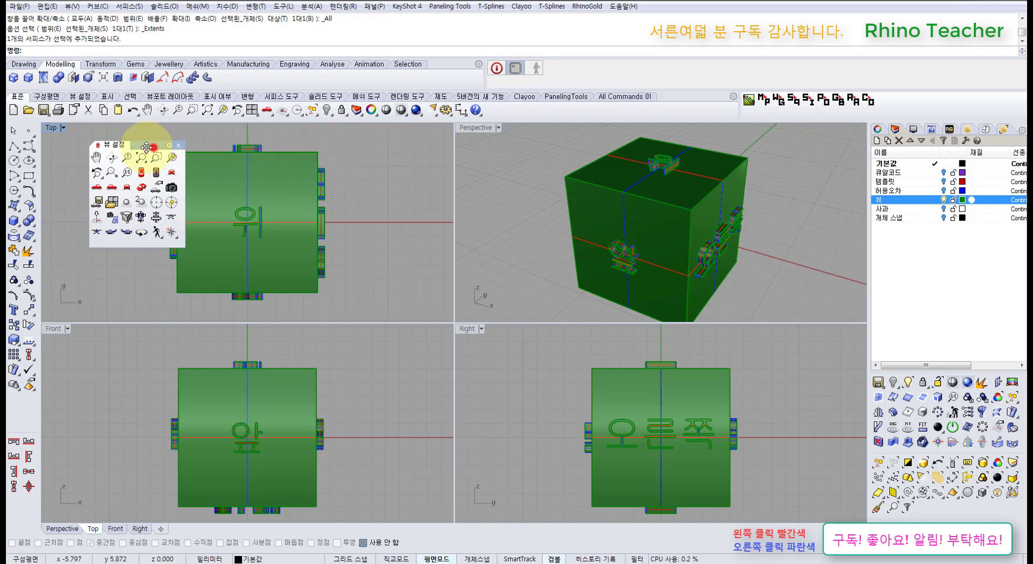
left_click_drag(161, 143, 138, 139)
right_click_drag(226, 187, 247, 198)
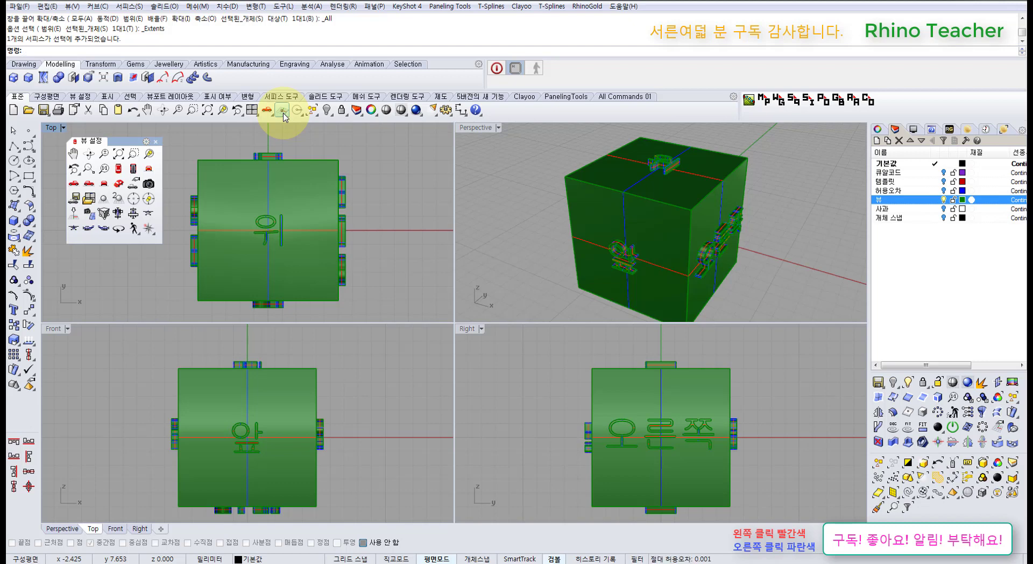
left_click(386, 180)
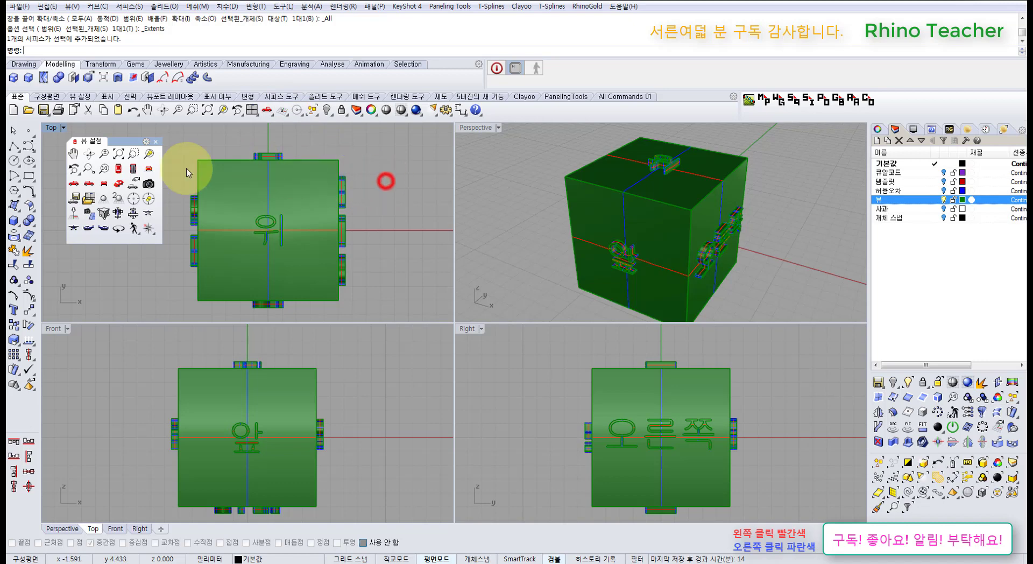
Toggle the Top viewport between maximized and the four-viewport layout, leaving it maximized with the cube's top face in view
double_click(54, 129)
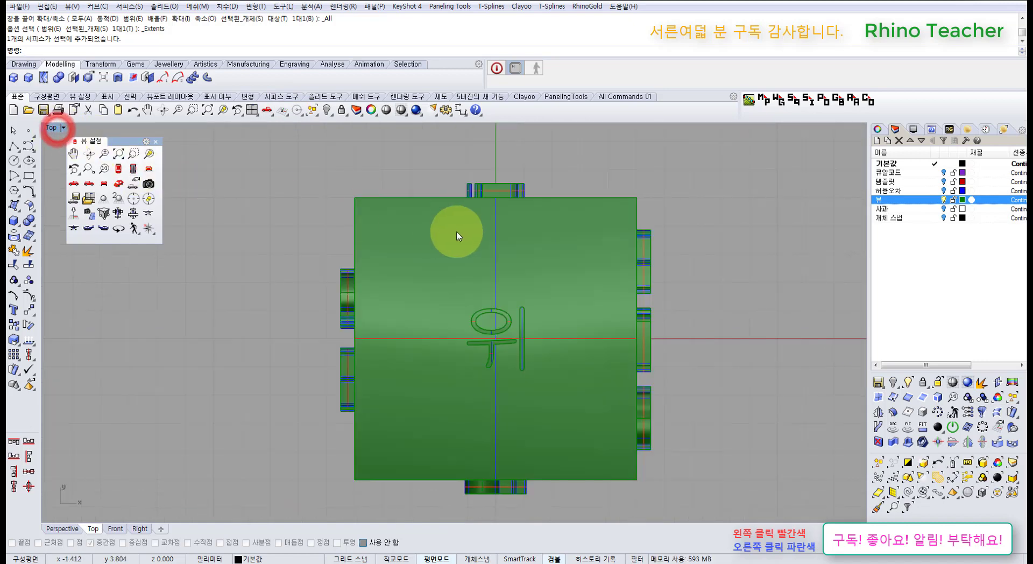
right_click_drag(463, 231, 433, 243)
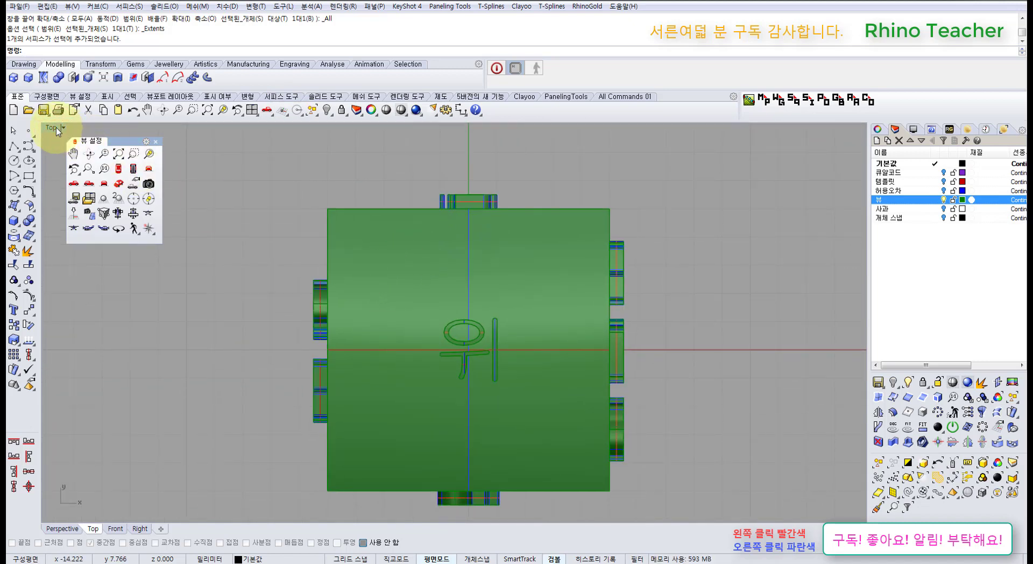
double_click(54, 129)
left_click(536, 175)
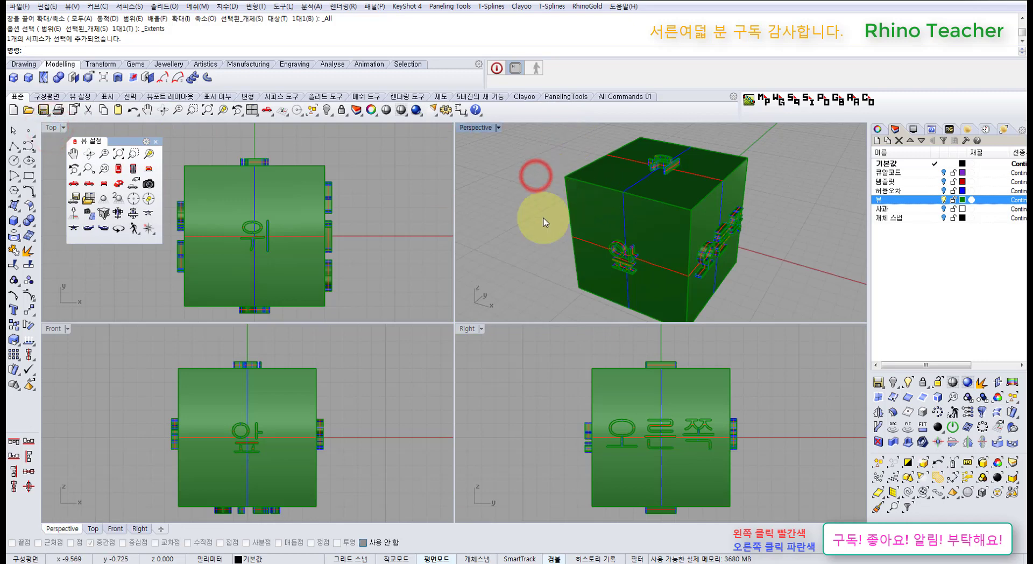
double_click(51, 128)
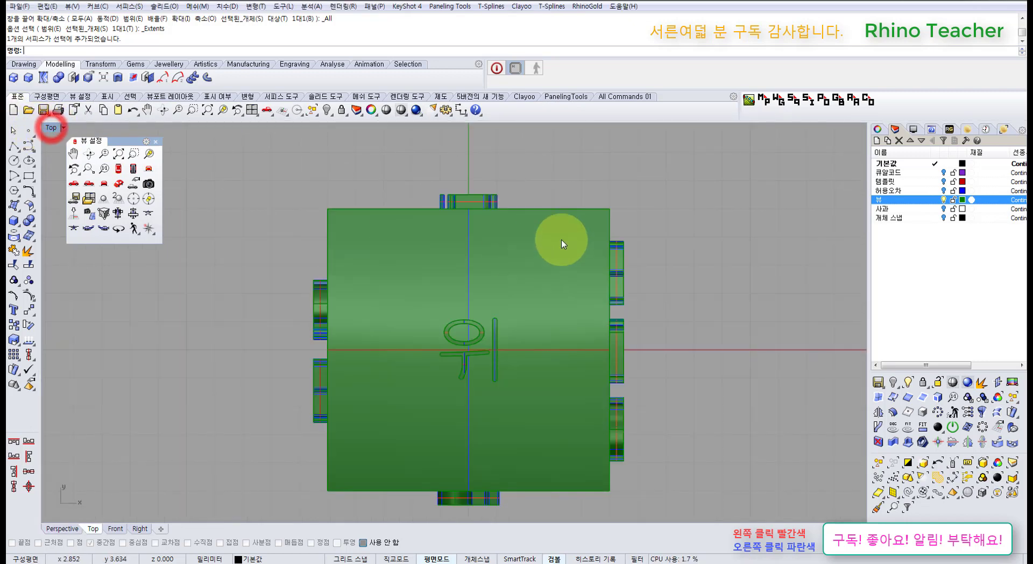
right_click_drag(561, 289, 556, 270)
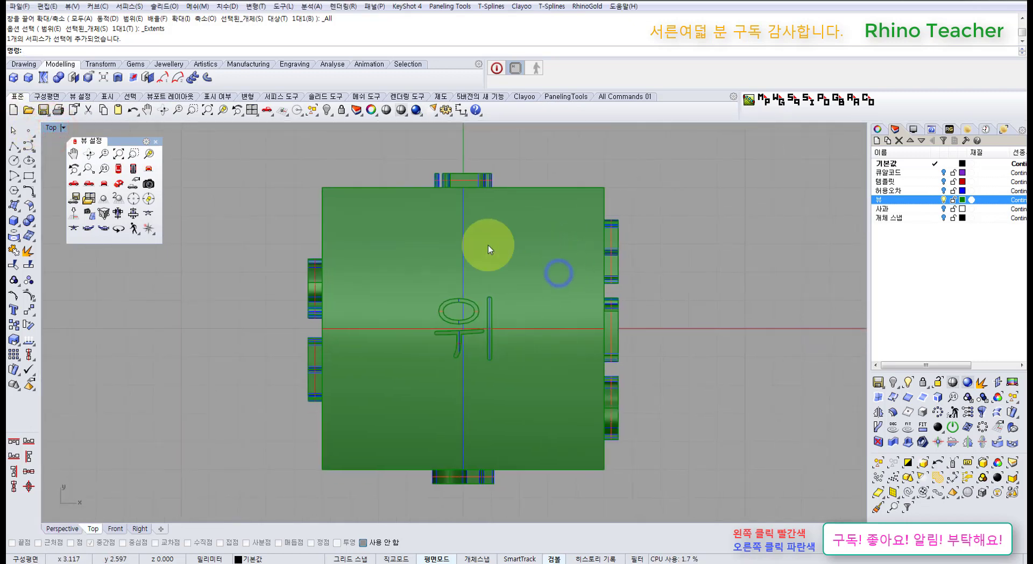
Switch the maximized viewport back and forth between the Top and Bottom views of the cube, ending on Bottom
left_click(122, 171)
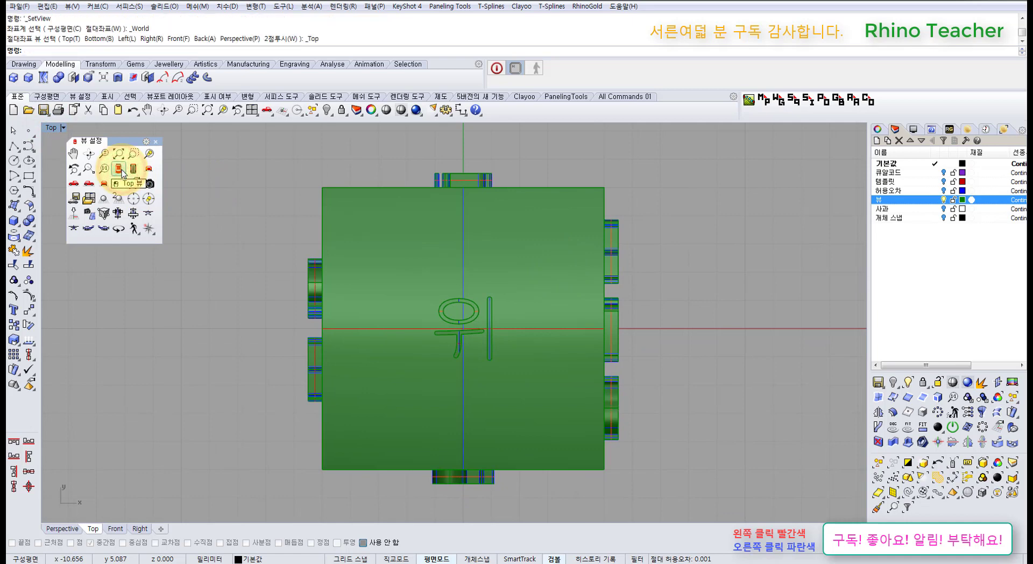
left_click(118, 167)
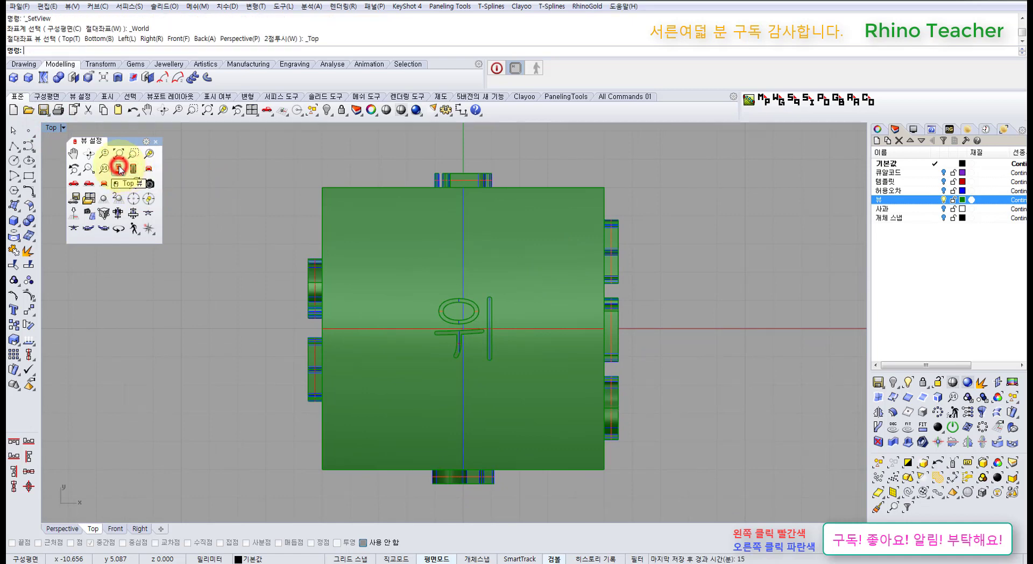
left_click(132, 169)
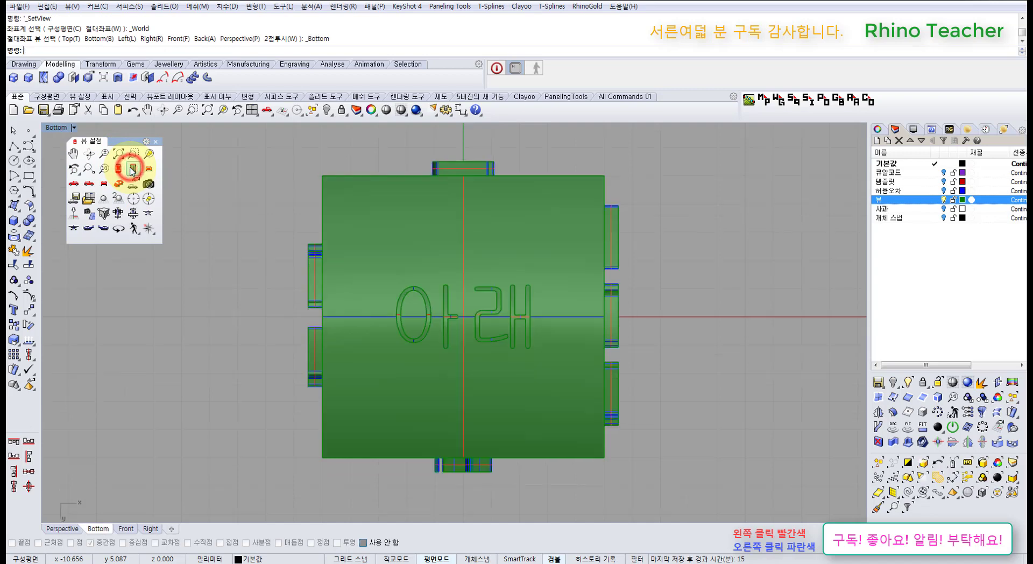
left_click(118, 169)
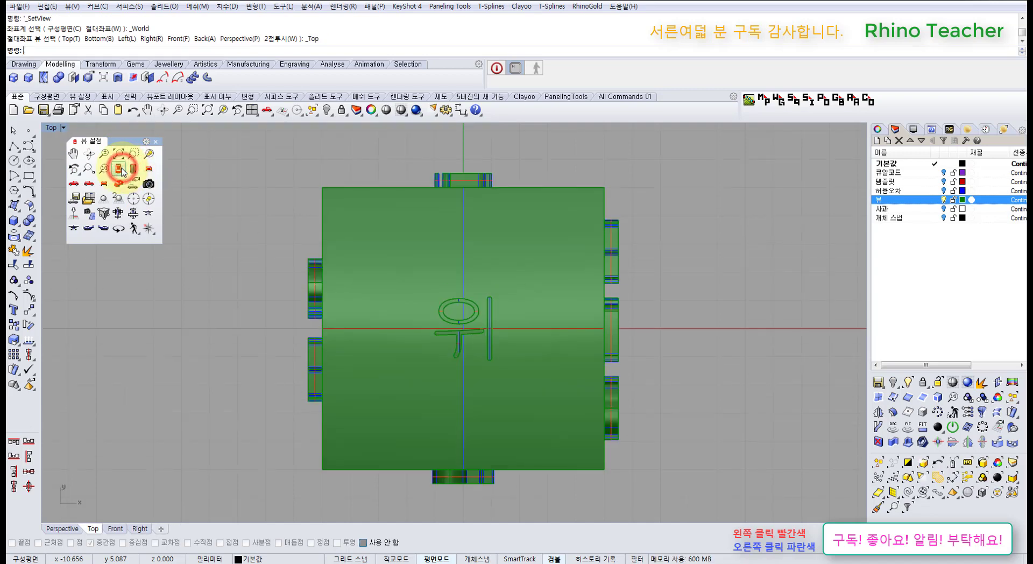
left_click(133, 169)
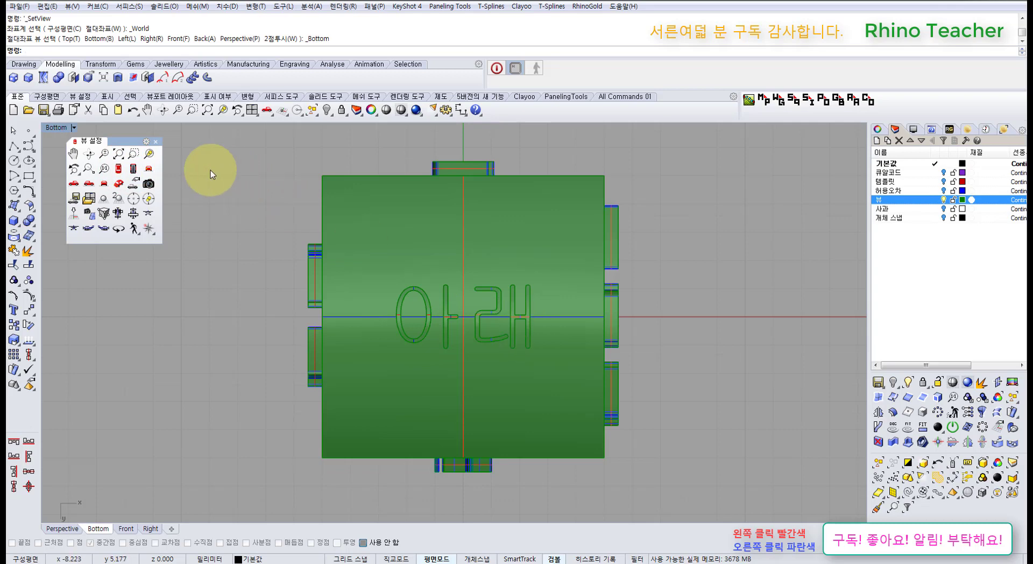
Show the cube's Front, Right and Left views in turn, and restore the default four-viewport layout
left_click(148, 169)
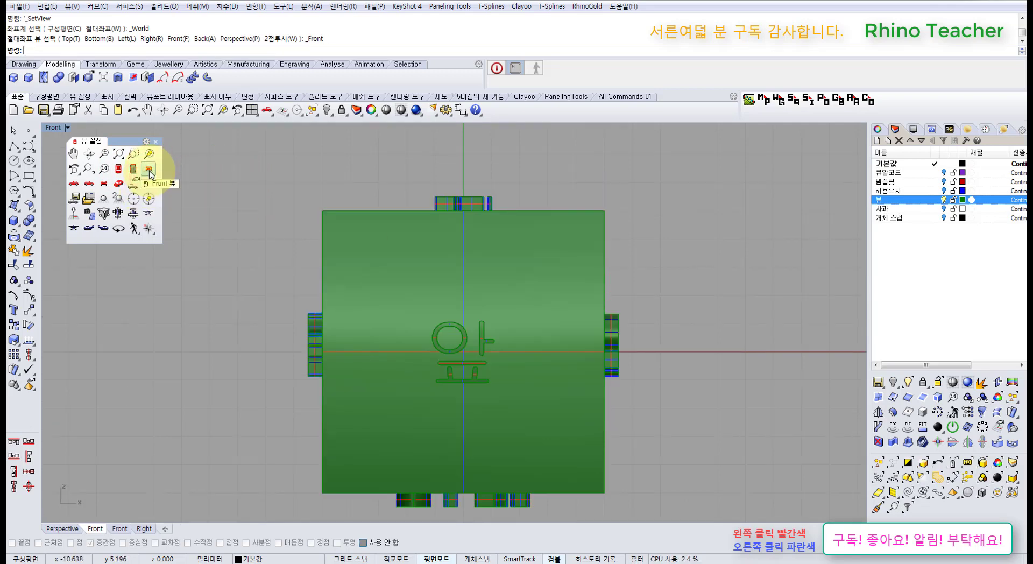
left_click(77, 186)
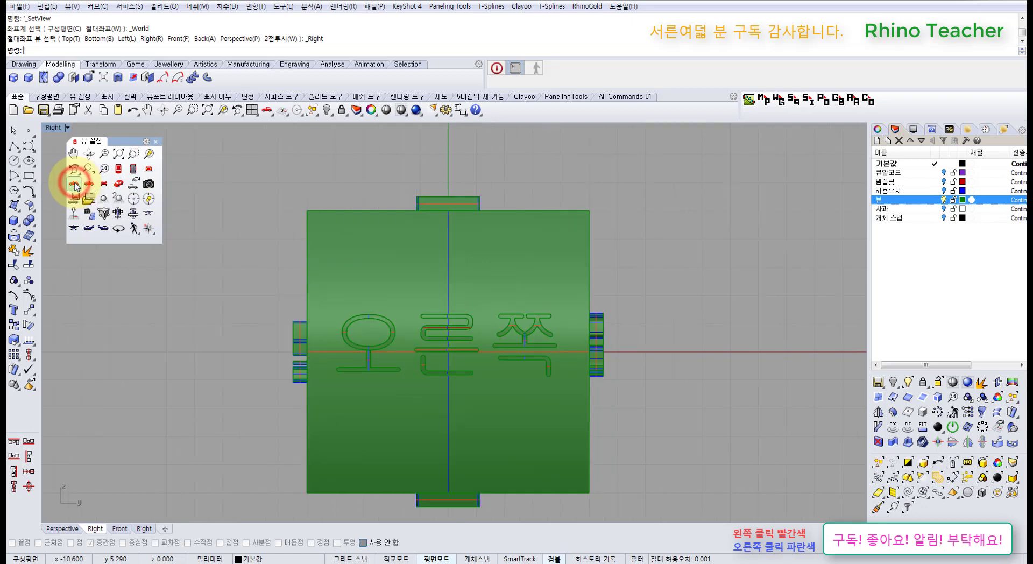
left_click(89, 184)
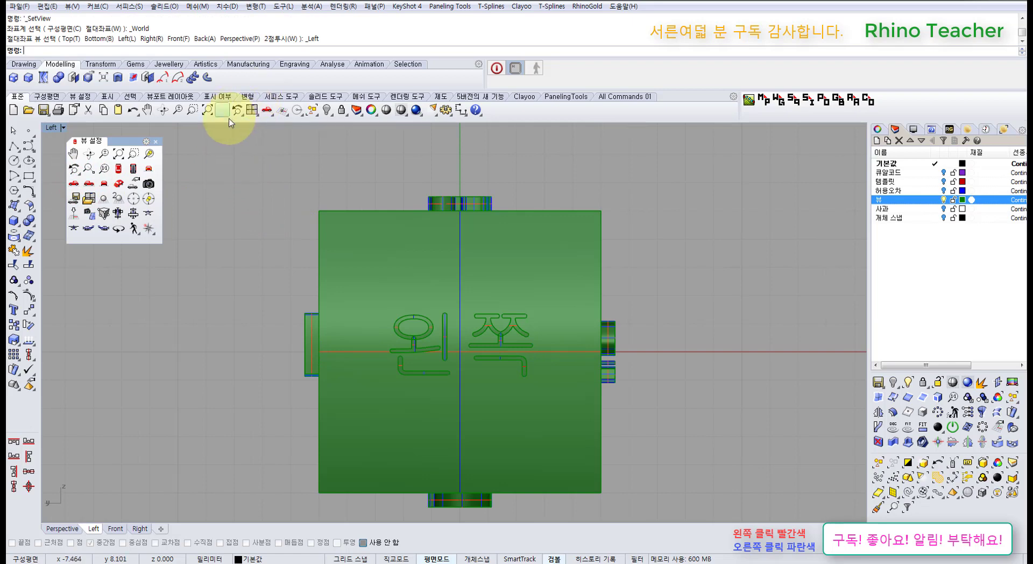
left_click(250, 109)
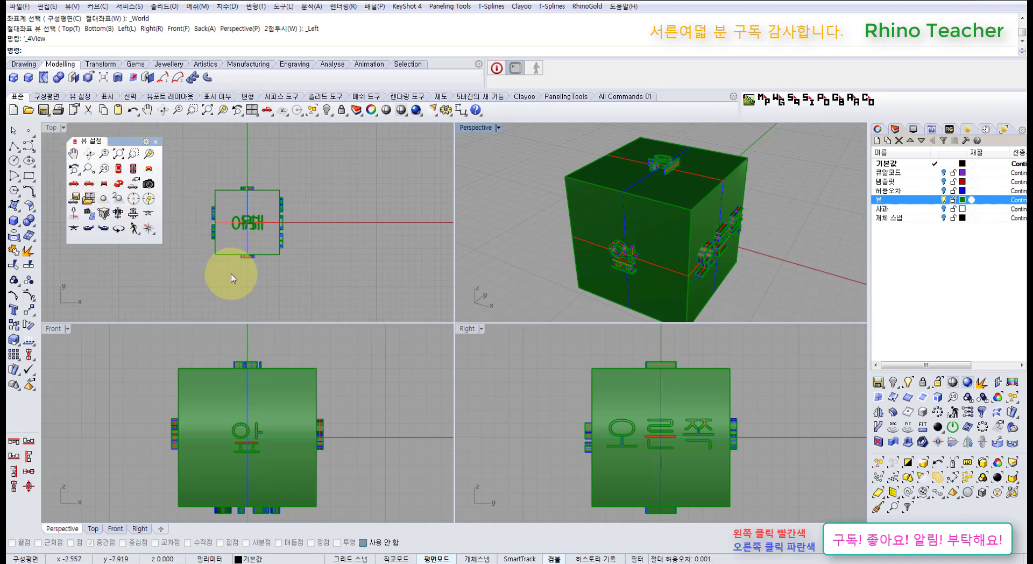
Maximize the Top, Front, Right and Perspective viewports in turn, and orbit around the cube in Perspective
double_click(51, 127)
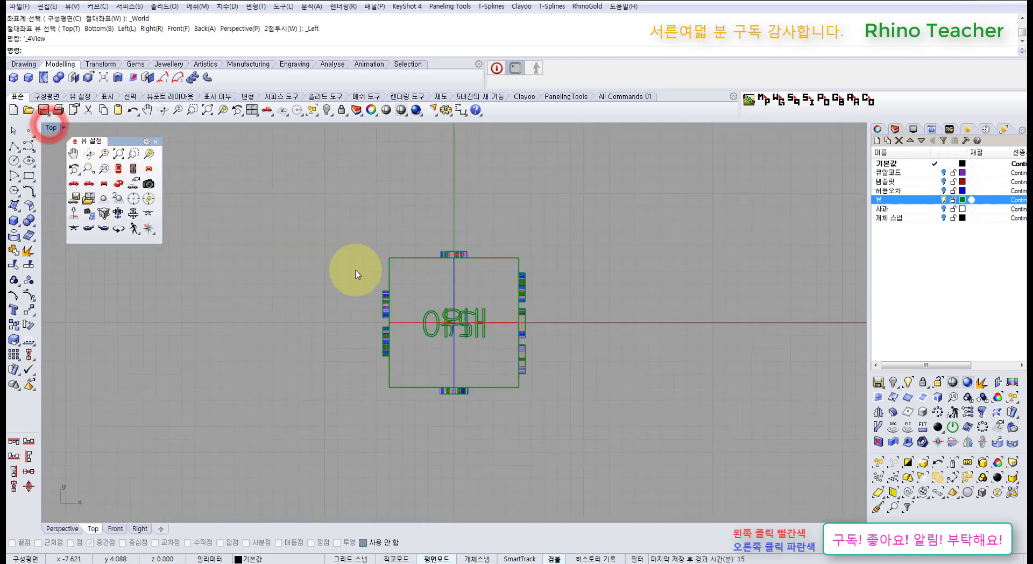
key("ctrl+F2")
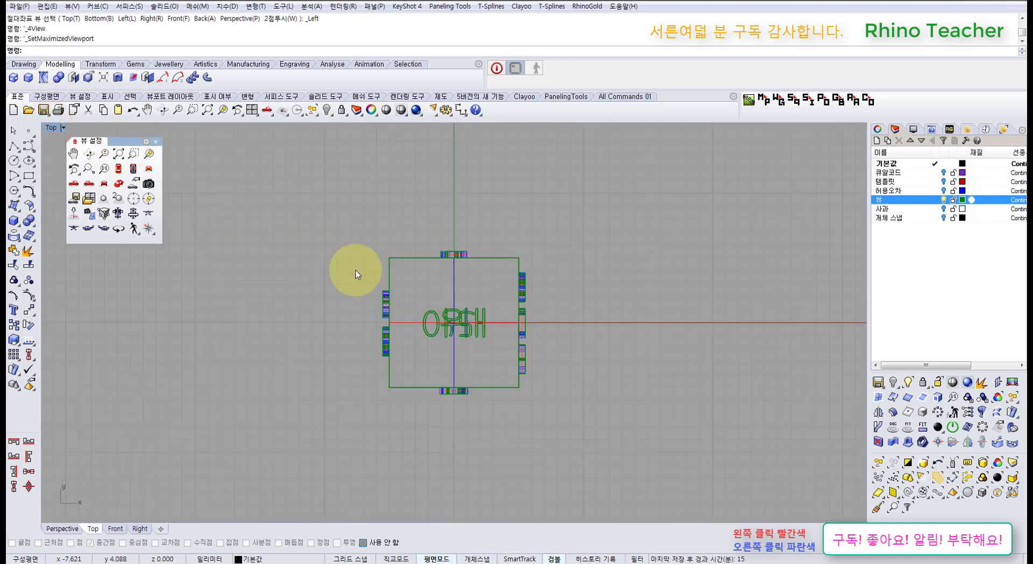
key("ctrl+F3")
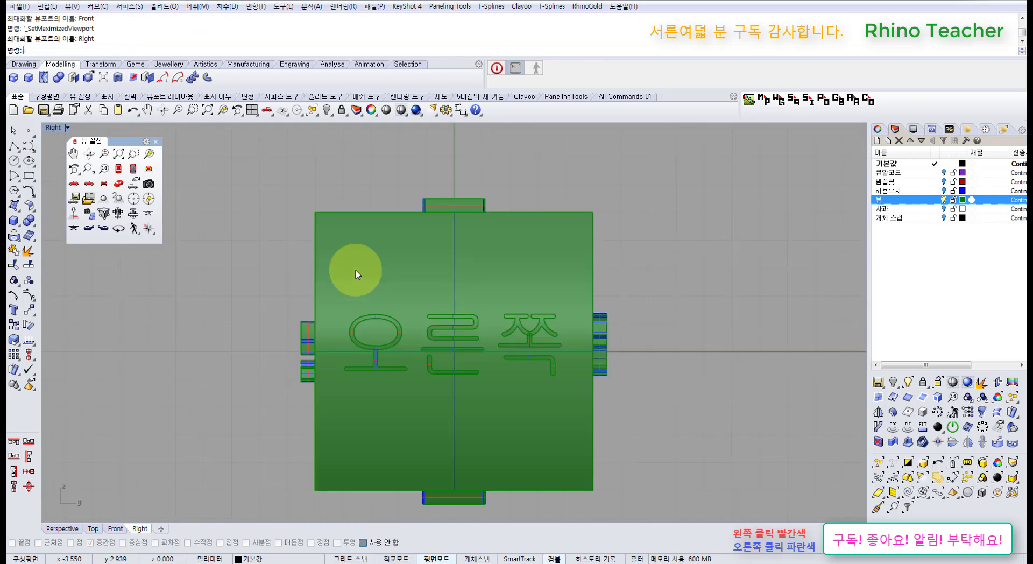
key("ctrl+F4")
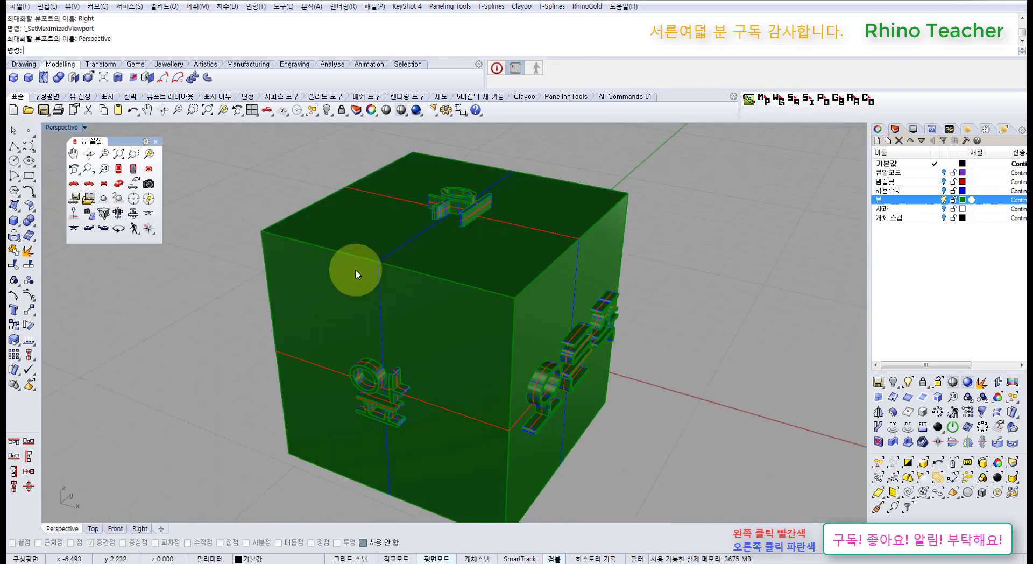
right_click_drag(370, 272, 387, 271)
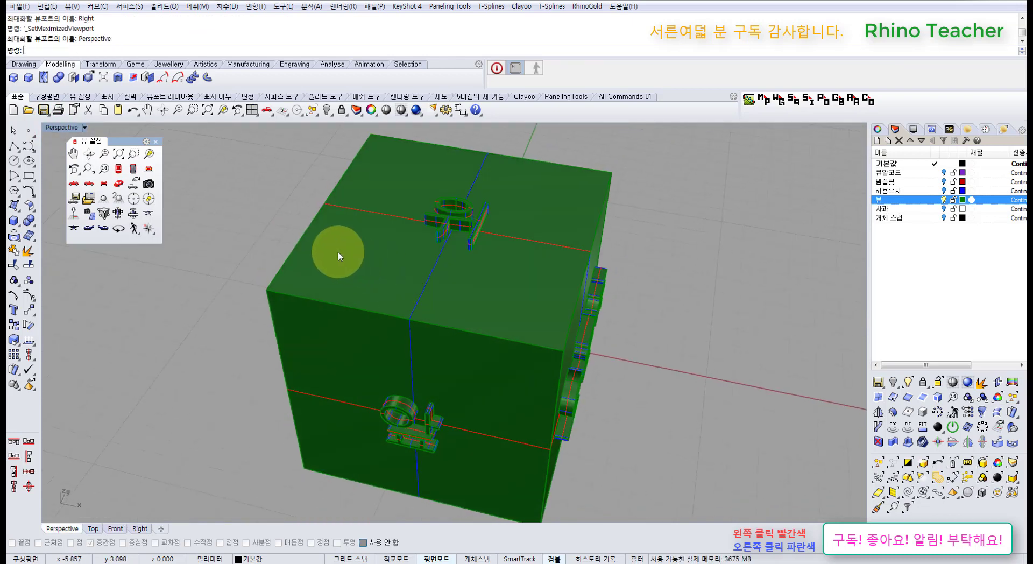
Cycle the maximized viewport through the Top, Bottom, Front, Right, Left, Back and Perspective views, and restore the four-viewport layout
left_click(118, 169)
left_click(133, 168)
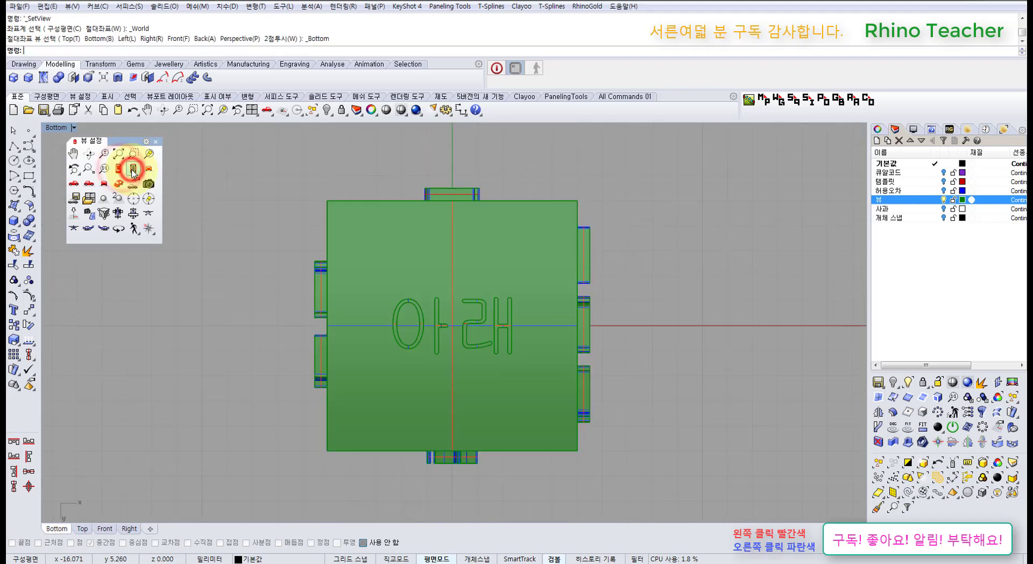
left_click(148, 169)
left_click(75, 185)
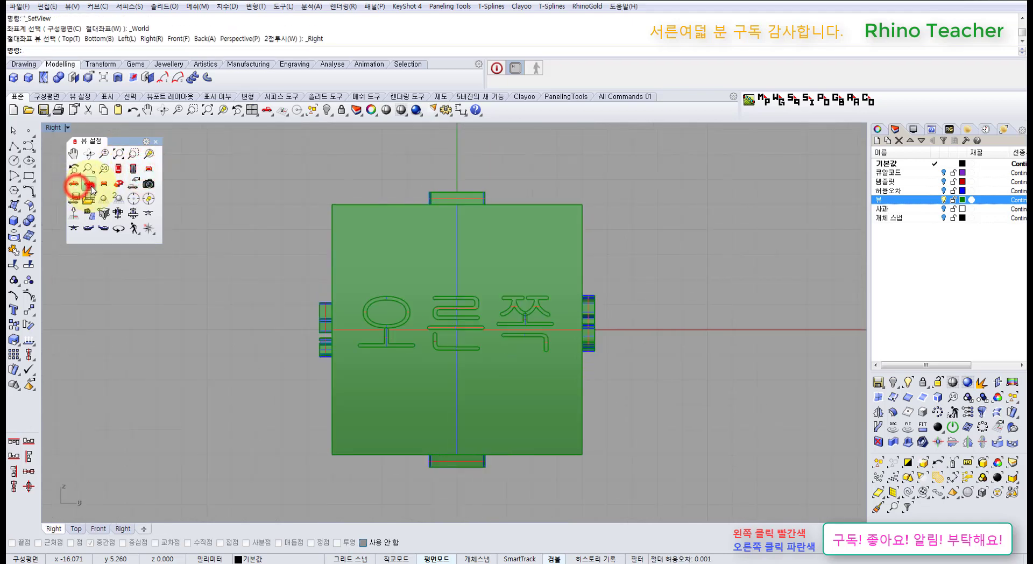
left_click(89, 183)
left_click(104, 183)
left_click(118, 184)
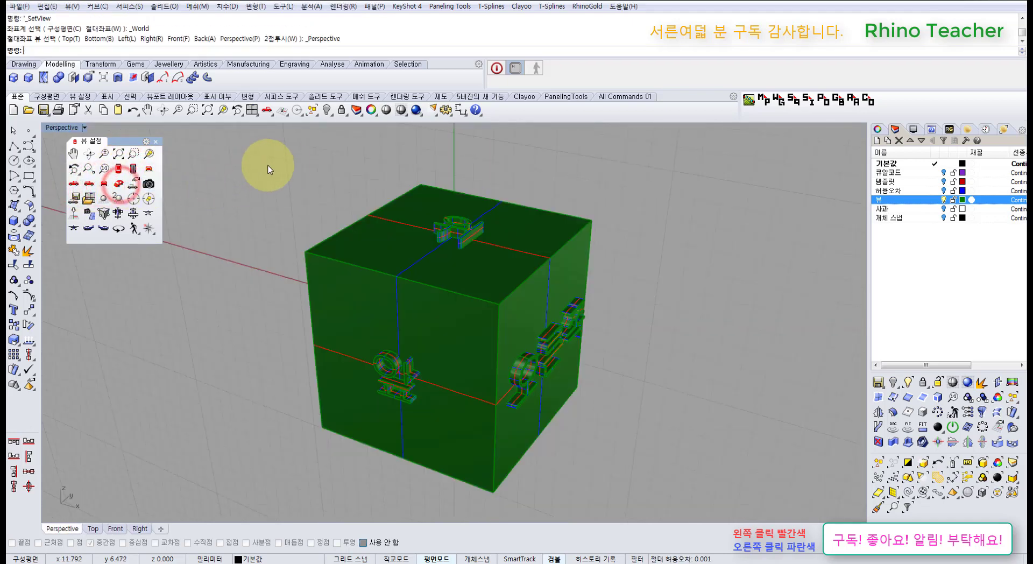
left_click(253, 111)
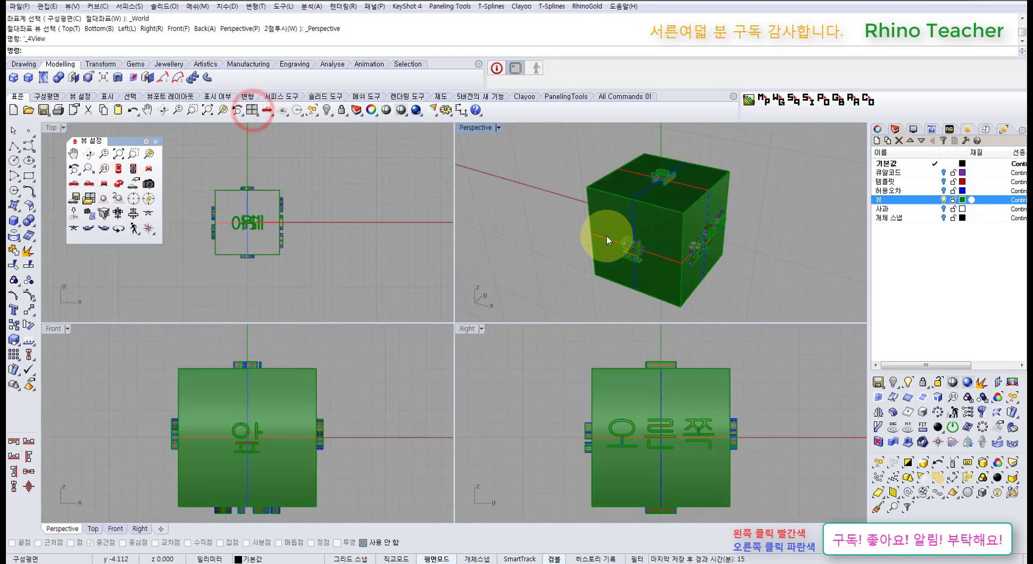
Orbit the cube in the Perspective viewport, and reset the four default viewports zoomed to the extents of all objects
right_click_drag(612, 238, 618, 213)
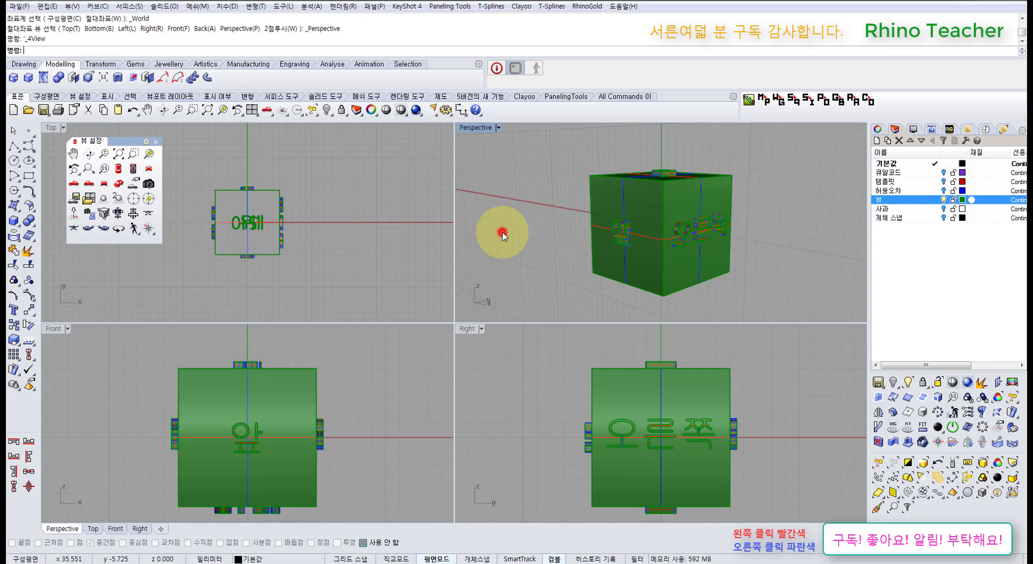
right_click_drag(502, 235, 504, 243)
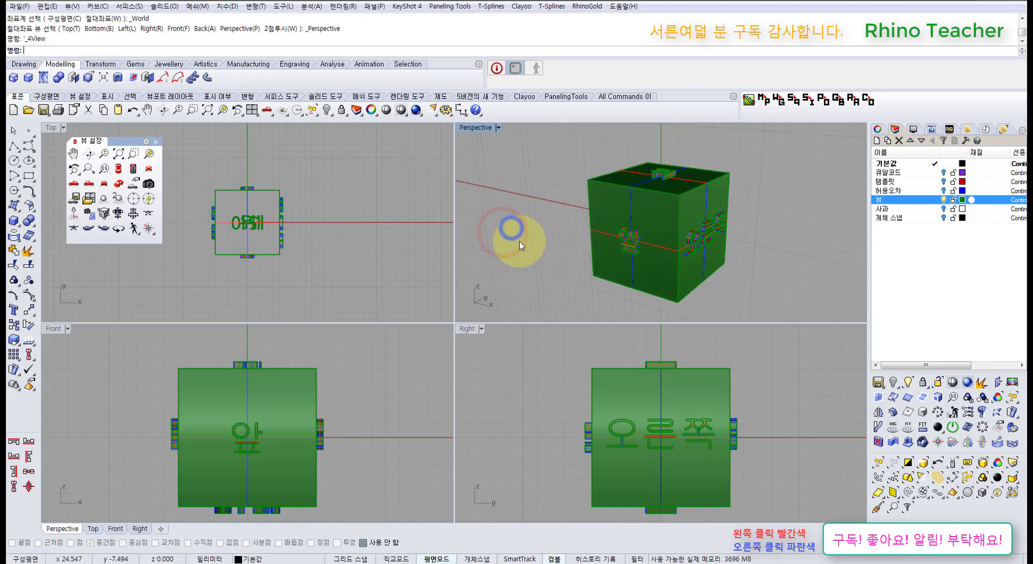
left_click(406, 241)
left_click(195, 149)
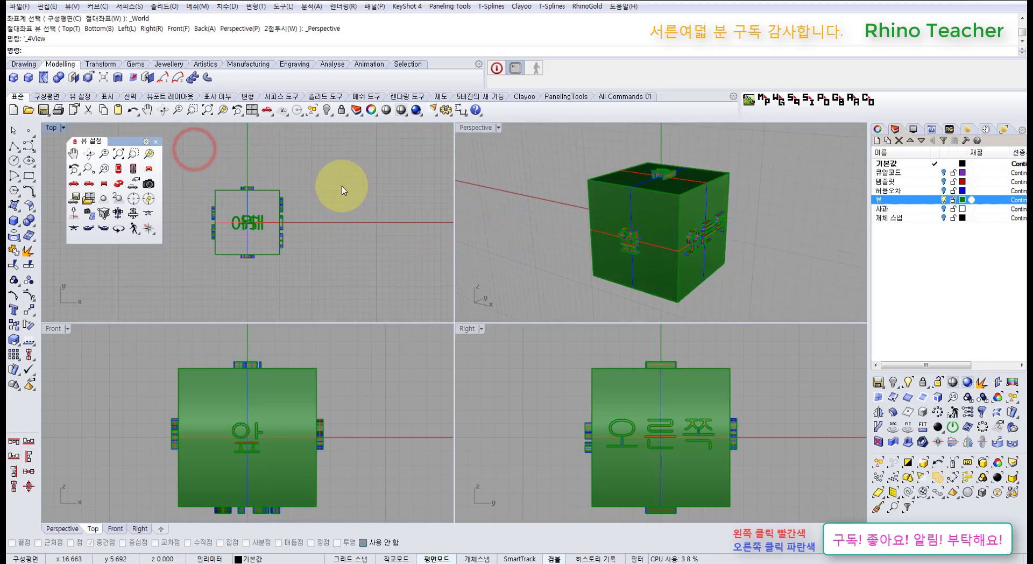
left_click(312, 172)
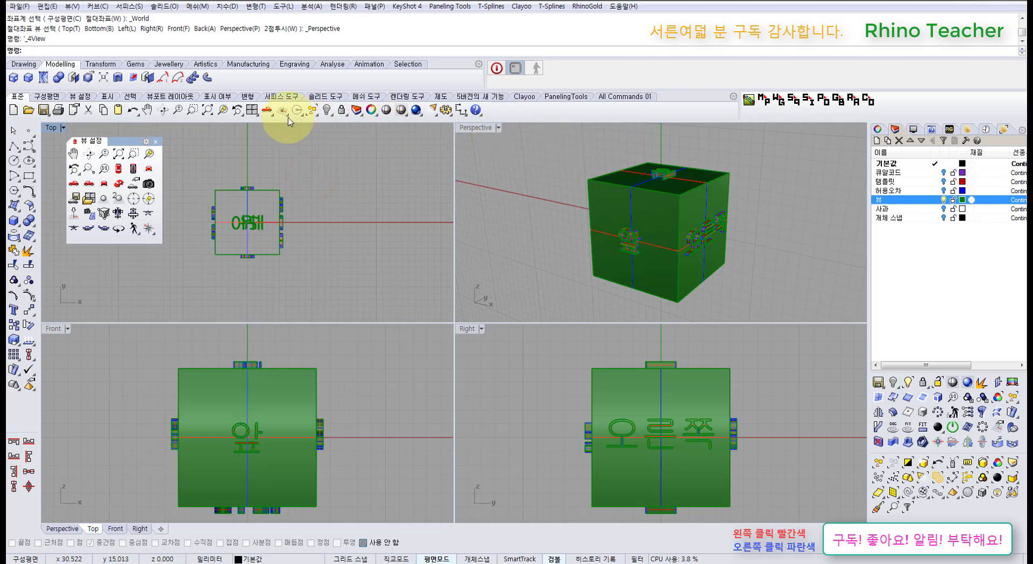
right_click(256, 109)
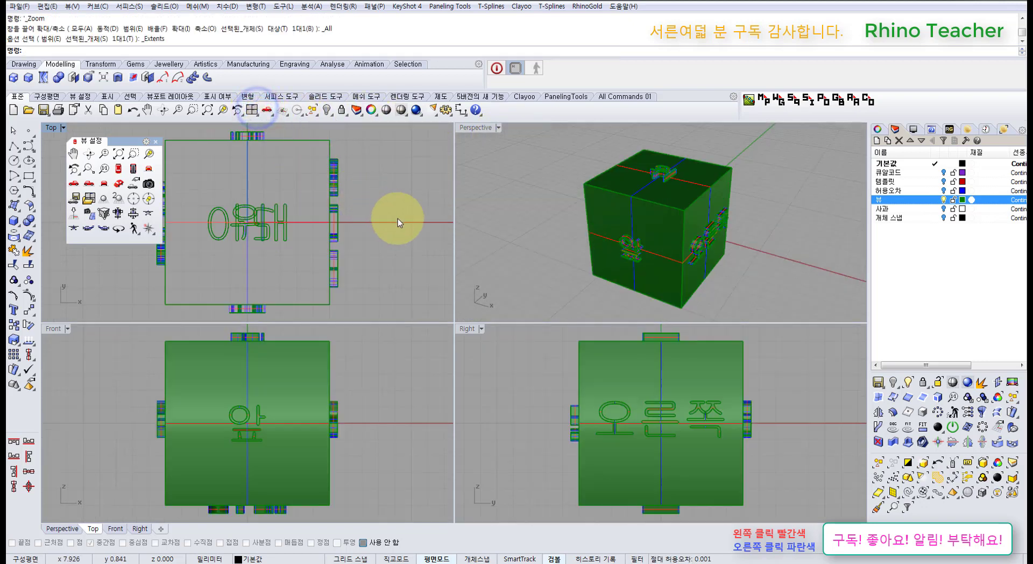
Set the Top viewport's display mode to Shaded
left_click(398, 220)
left_click(400, 110)
left_click(407, 199)
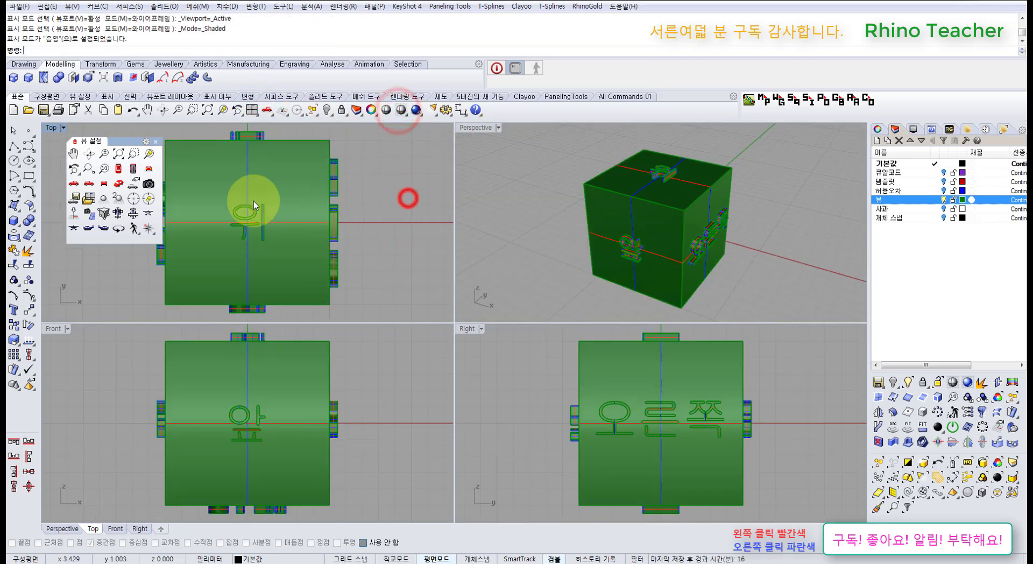
Change the Top viewport to a Perspective view, orbit around the cube and zoom out until it is fully visible
left_click(118, 184)
right_click_drag(389, 251, 302, 215)
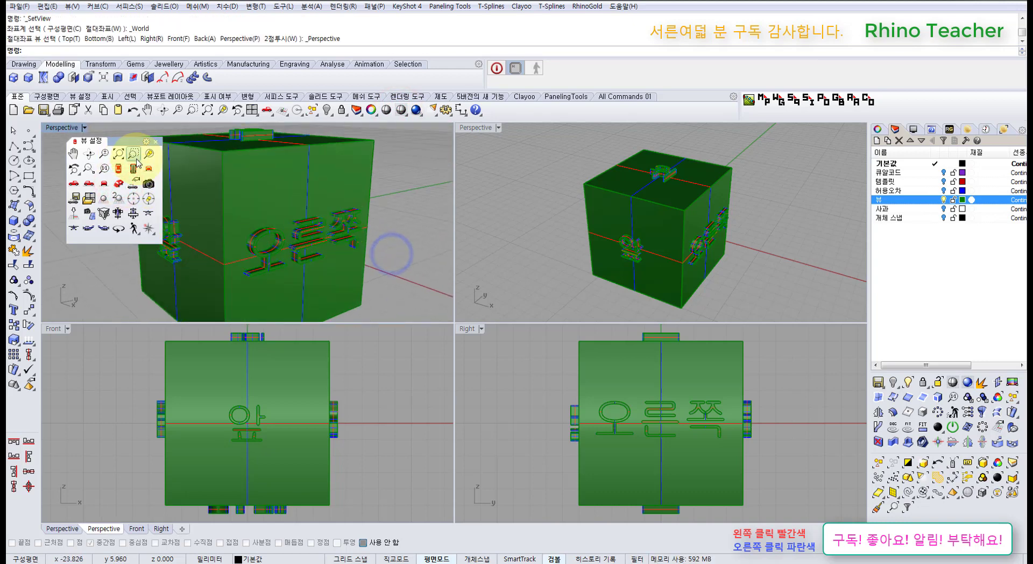
scroll(371, 237, "down", 5)
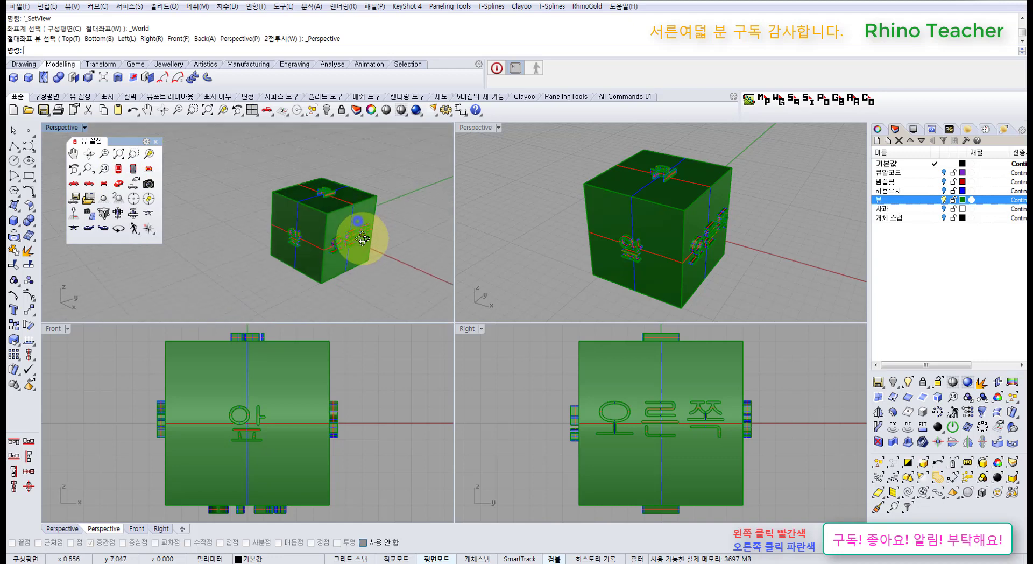
Zoom out and orbit the cube in both Perspective viewports to compare their views
scroll(683, 244, "down", 4)
right_click_drag(669, 237, 676, 212)
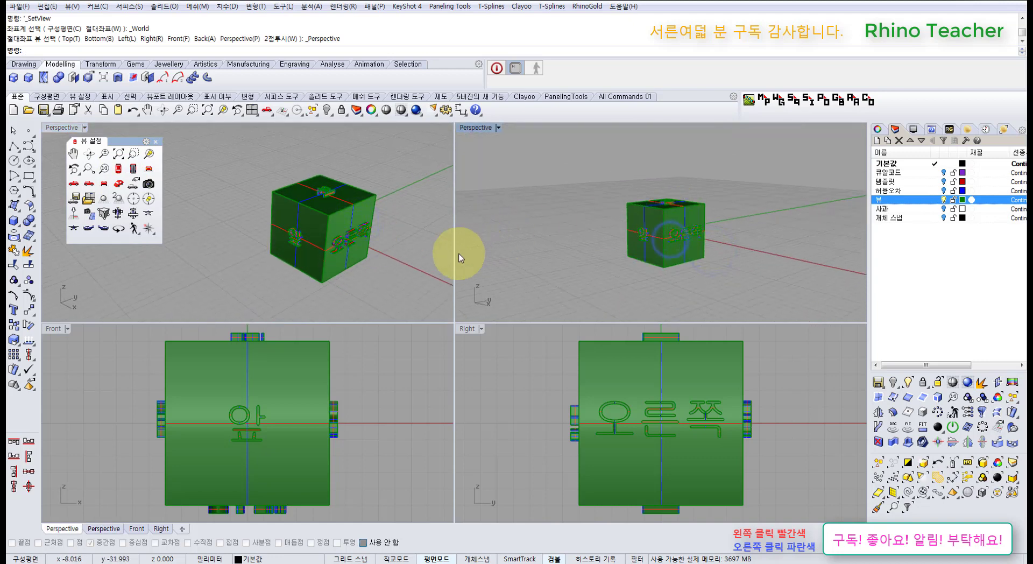
right_click_drag(391, 259, 354, 256)
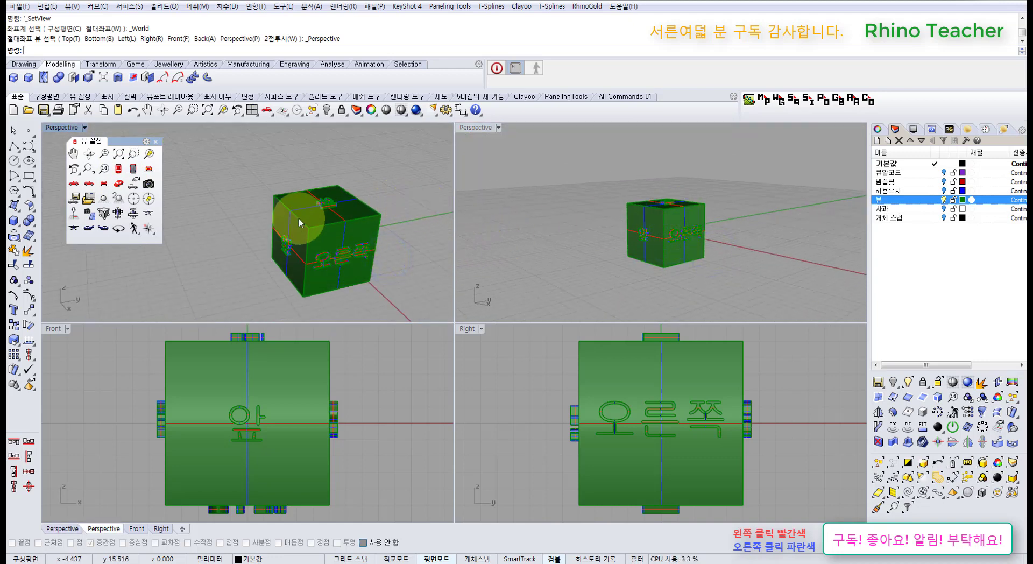
right_click_drag(242, 212, 359, 243)
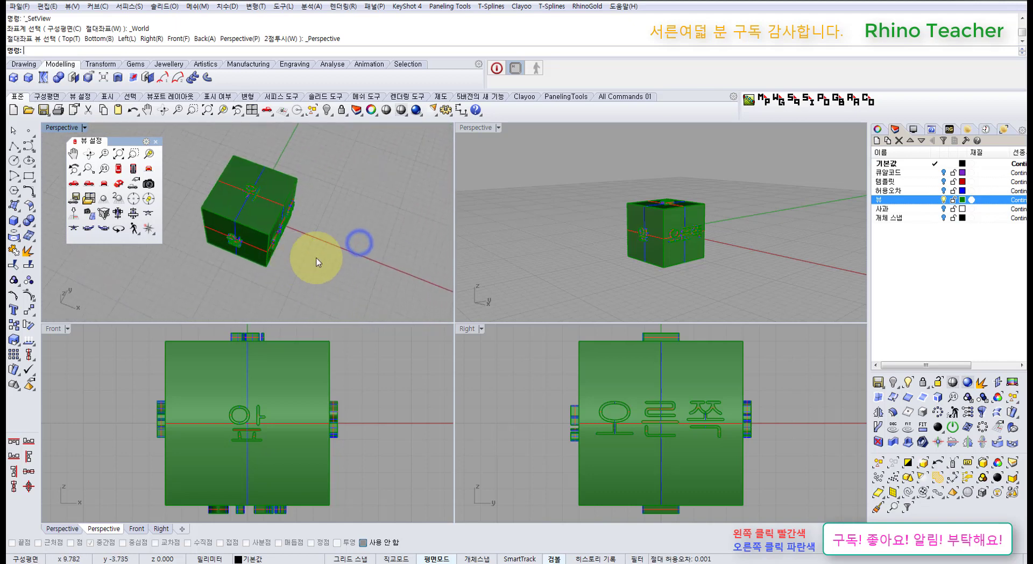
left_click(486, 383)
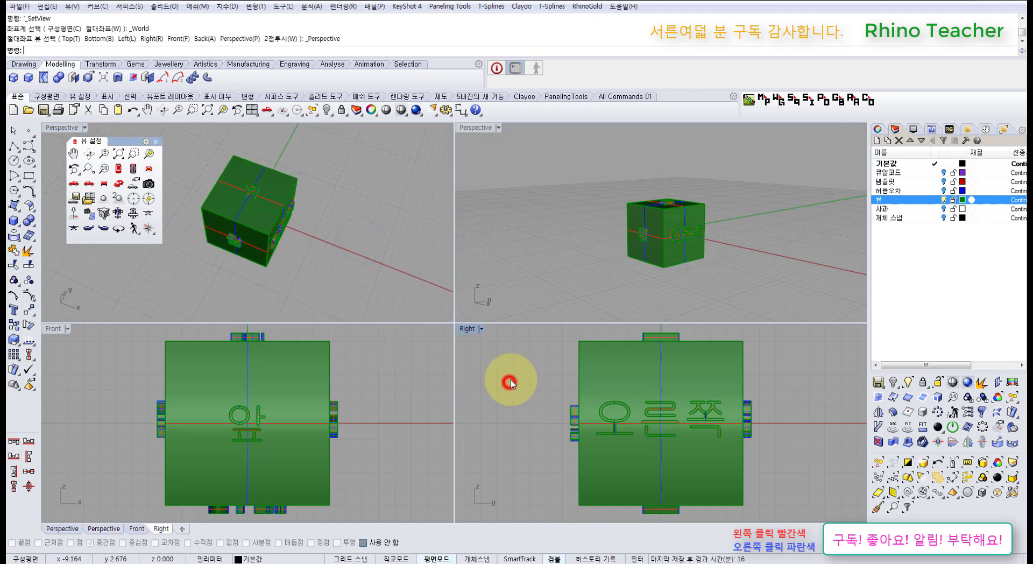
left_click(306, 236)
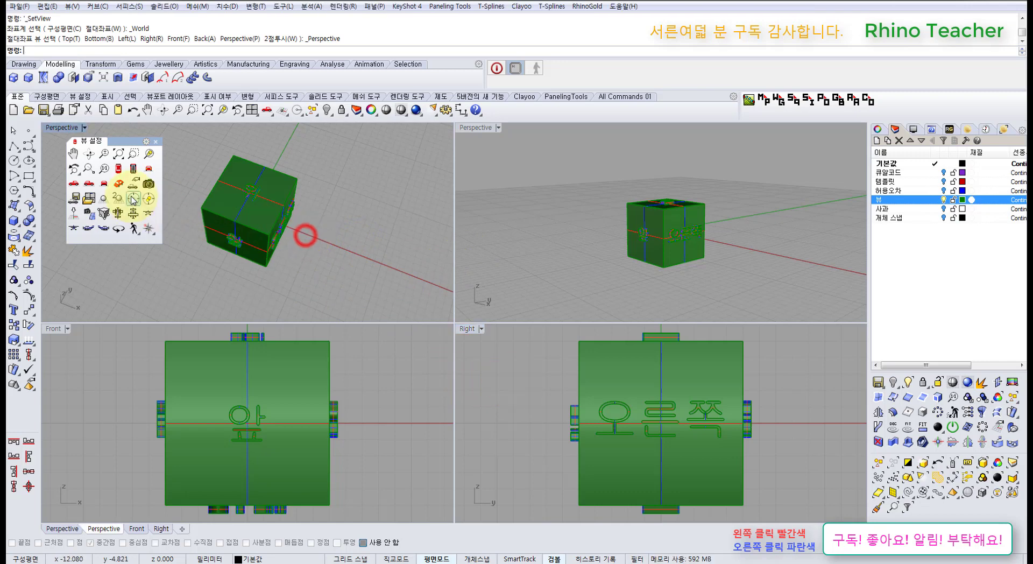
Switch the extra Perspective viewport to the Back view, return it to Perspective and orbit around the cube
left_click(101, 181)
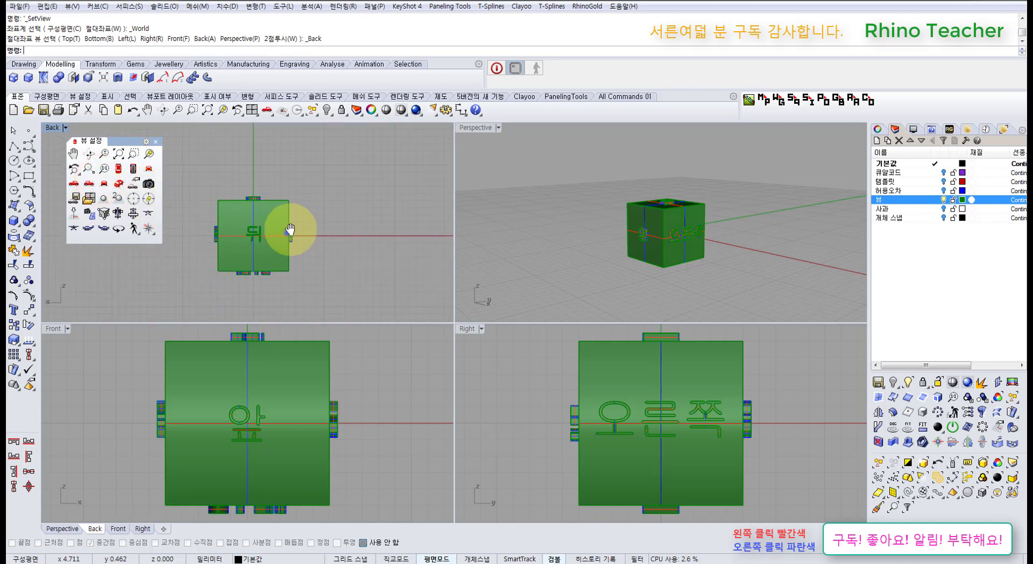
left_click(120, 184)
mouse_move(346, 254)
right_mouse_down()
mouse_move(272, 203)
mouse_move(353, 235)
right_mouse_up()
right_click_drag(326, 246, 321, 239)
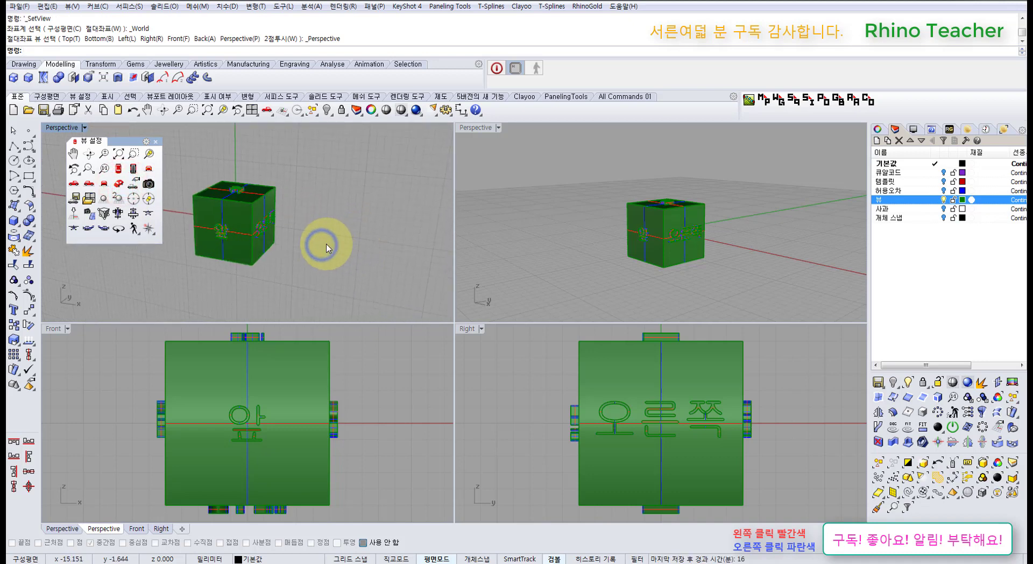
right_click_drag(277, 264, 276, 225)
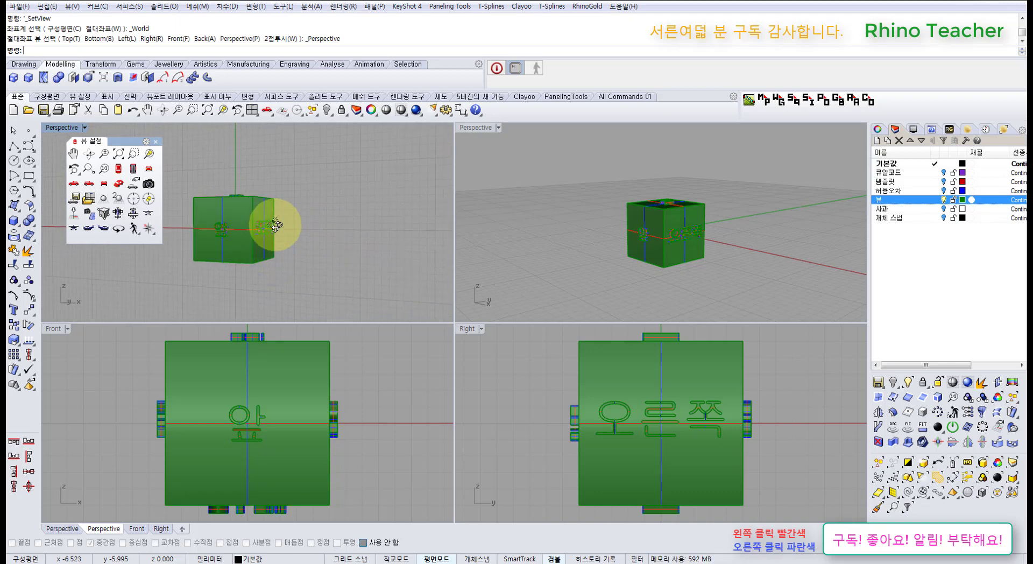
Reset the four default viewports zoomed to the extents of all objects, and maximize the Top viewport with empty space beside the cube
left_click(251, 110)
key("ctrl+shift+e")
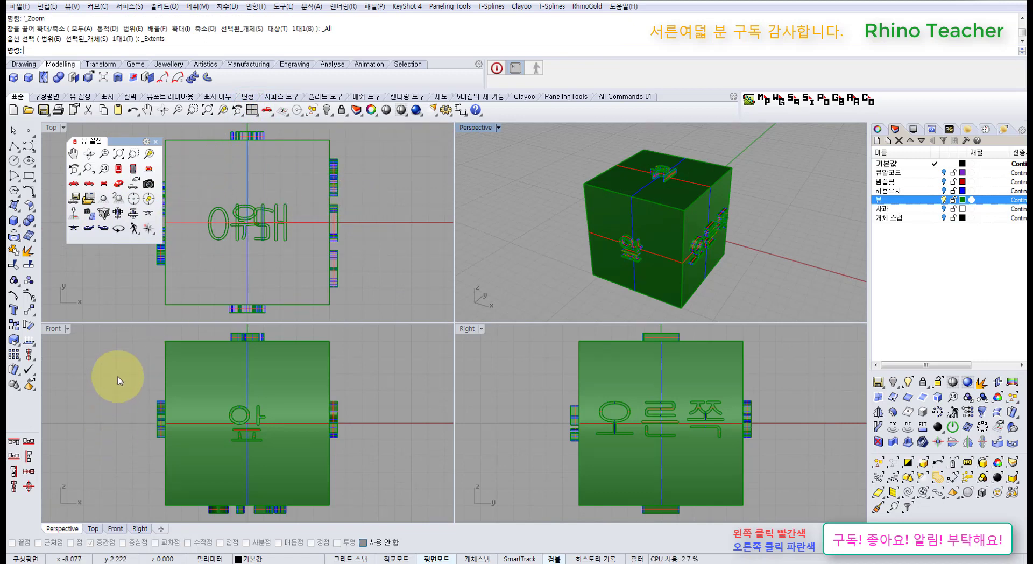
left_click(127, 269)
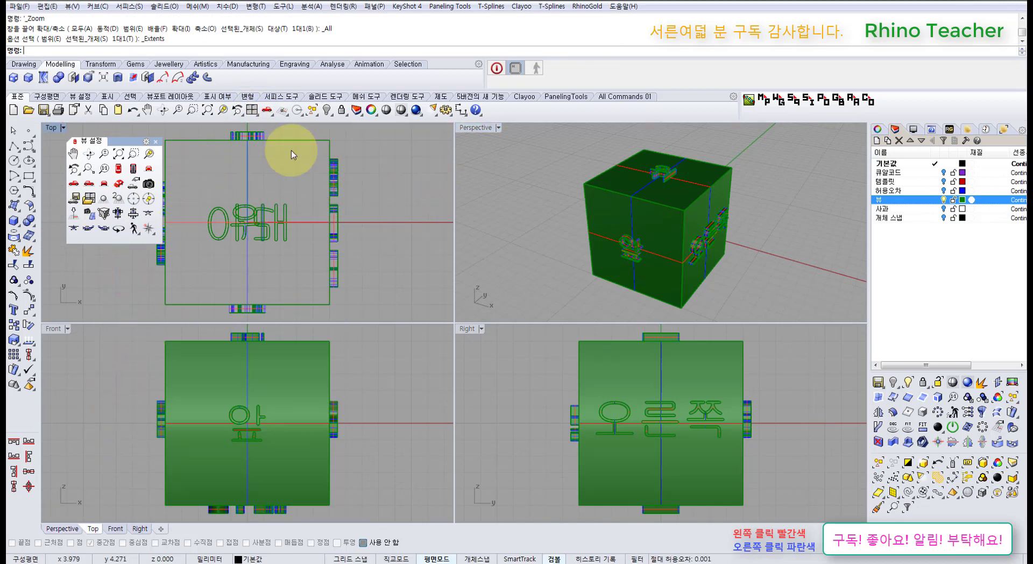
double_click(52, 128)
scroll(393, 251, "down", 8)
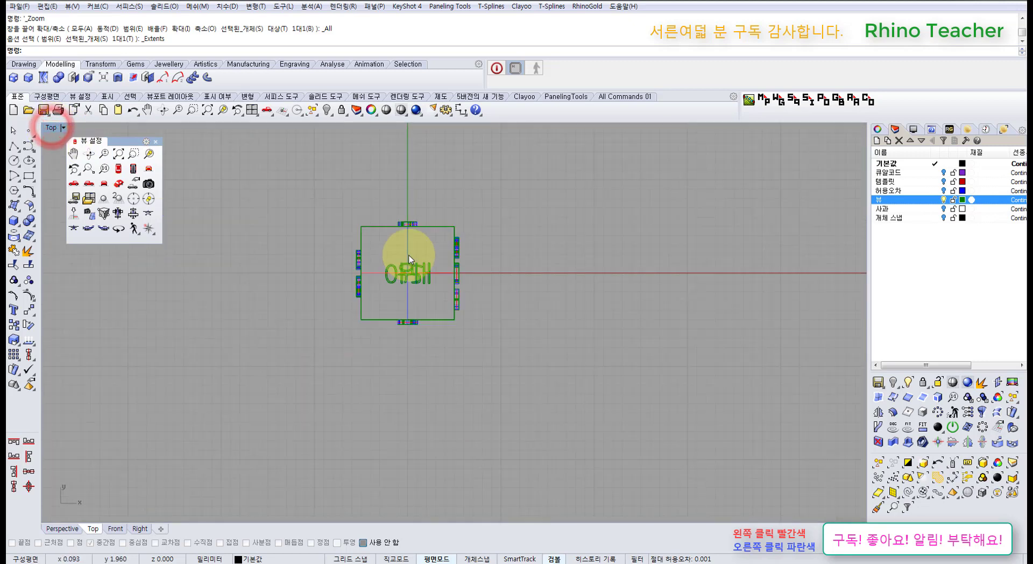
right_click_drag(409, 254, 312, 305)
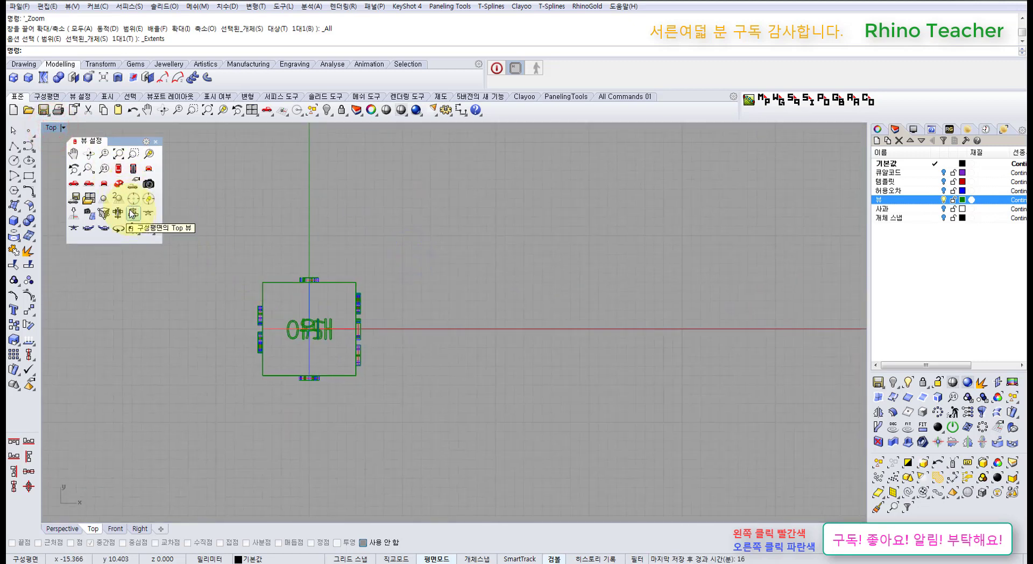
right_click_drag(509, 257, 446, 275)
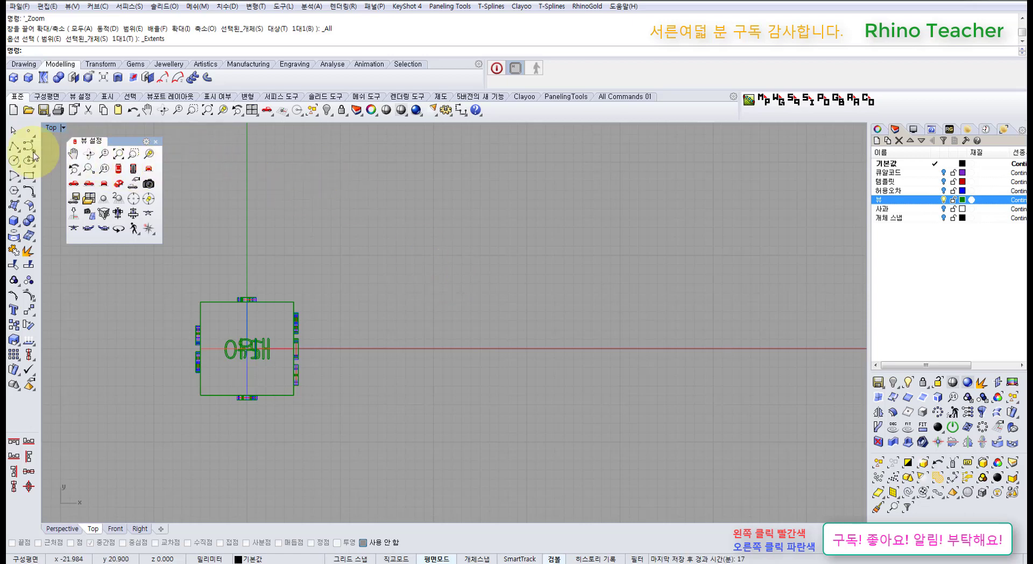
Draw a vertical single-segment polyline in the empty area beside the cube, ending on the X axis
left_click(13, 145)
left_click(473, 196)
left_click(491, 346)
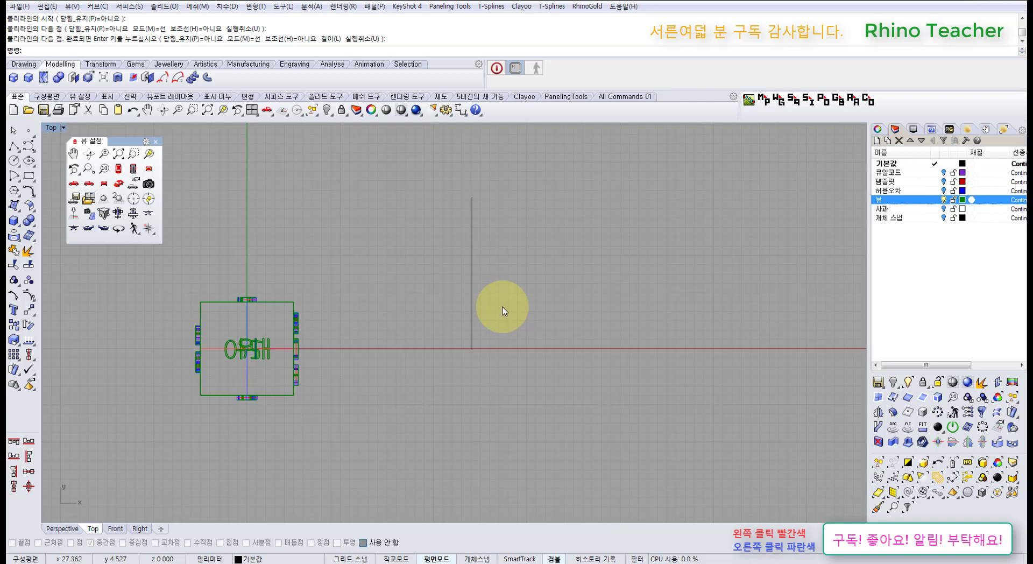
Switch the coordinate display to world coordinates (절대좌표) and back to construction plane coordinates (구성평면)
left_click(33, 559)
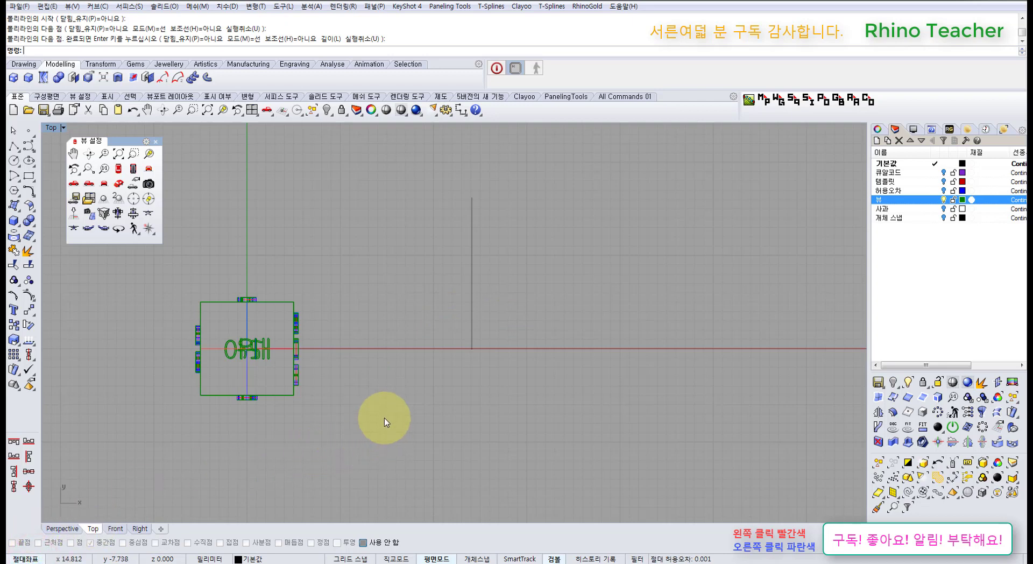
right_click_drag(385, 422, 411, 417)
left_click(33, 559)
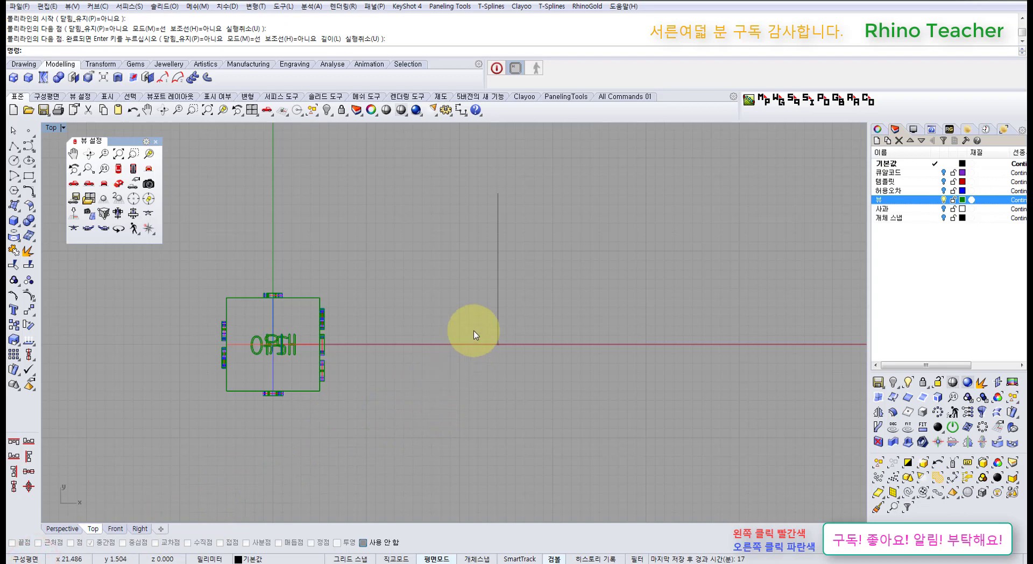
Delete the vertical line beside the cube
left_click(526, 340)
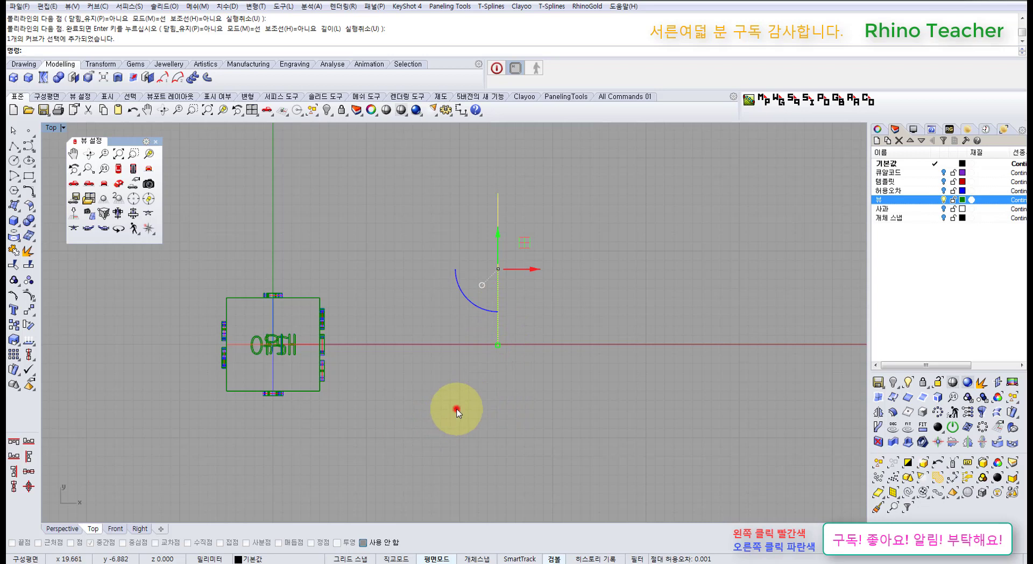
left_click(476, 299)
key("Delete")
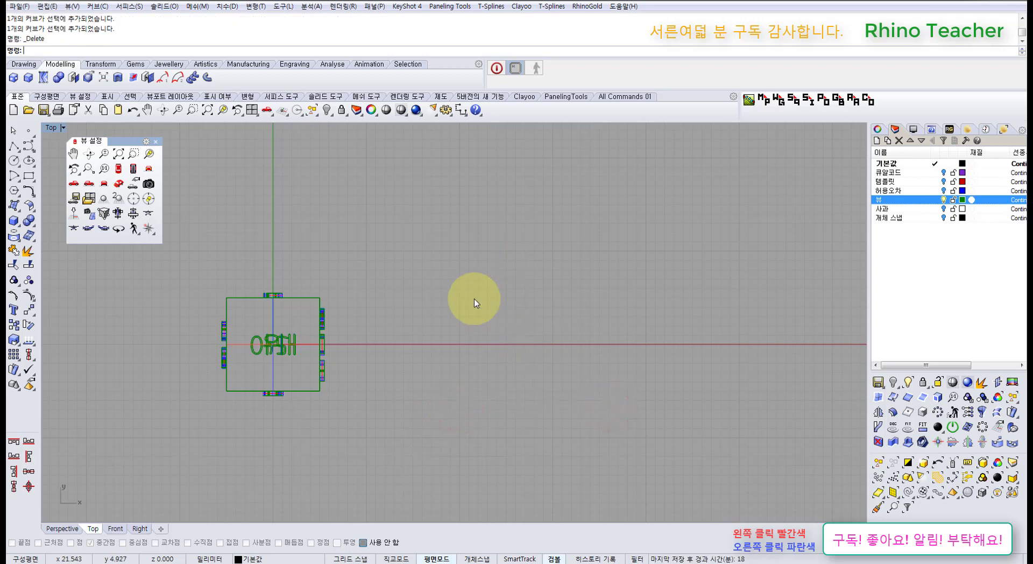
Close the floating view settings (뷰 설정) palette and detach the construction plane (구성평면) palette over the viewport
right_click_drag(473, 303, 416, 314)
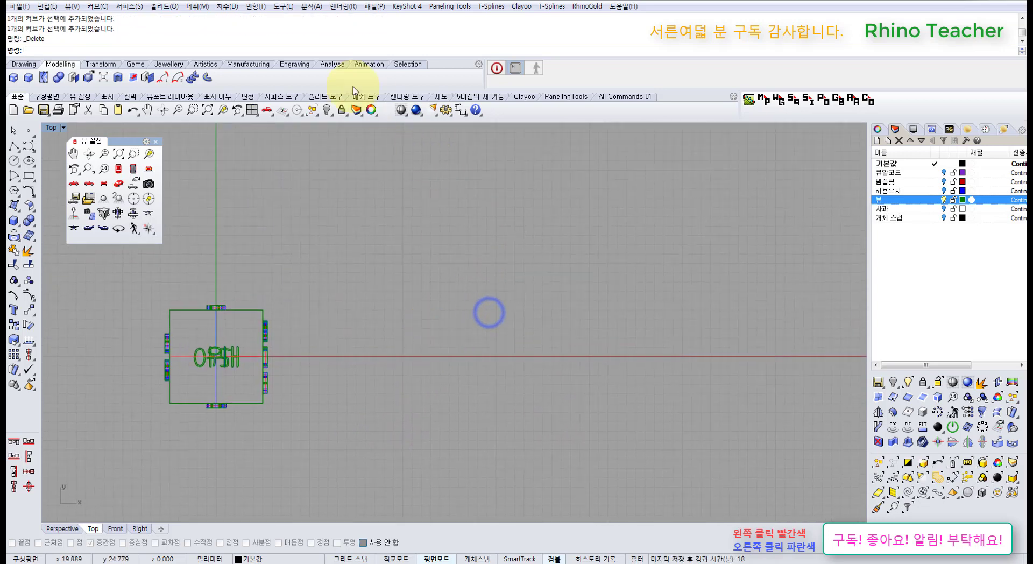
left_click(281, 112)
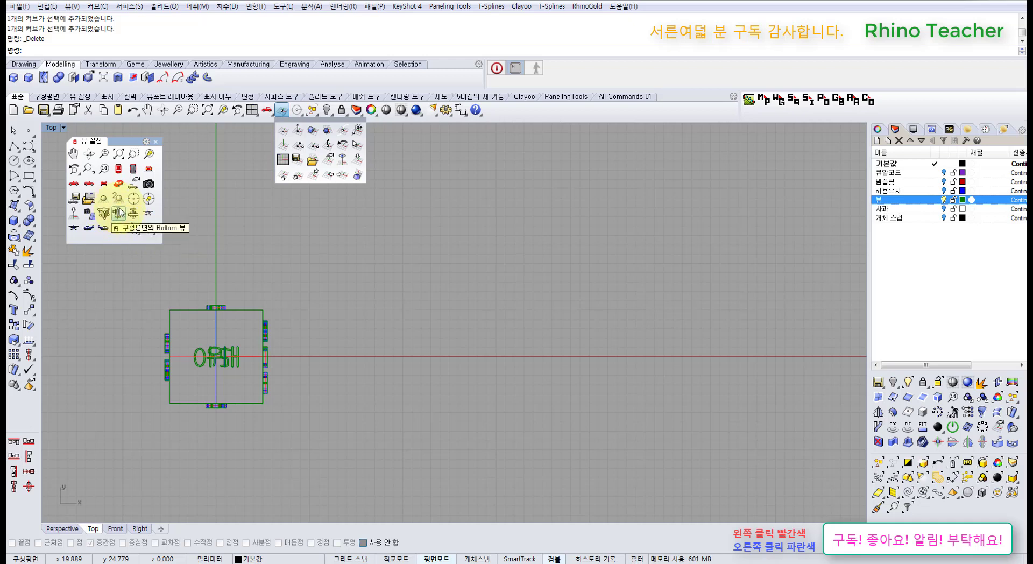
left_click(156, 142)
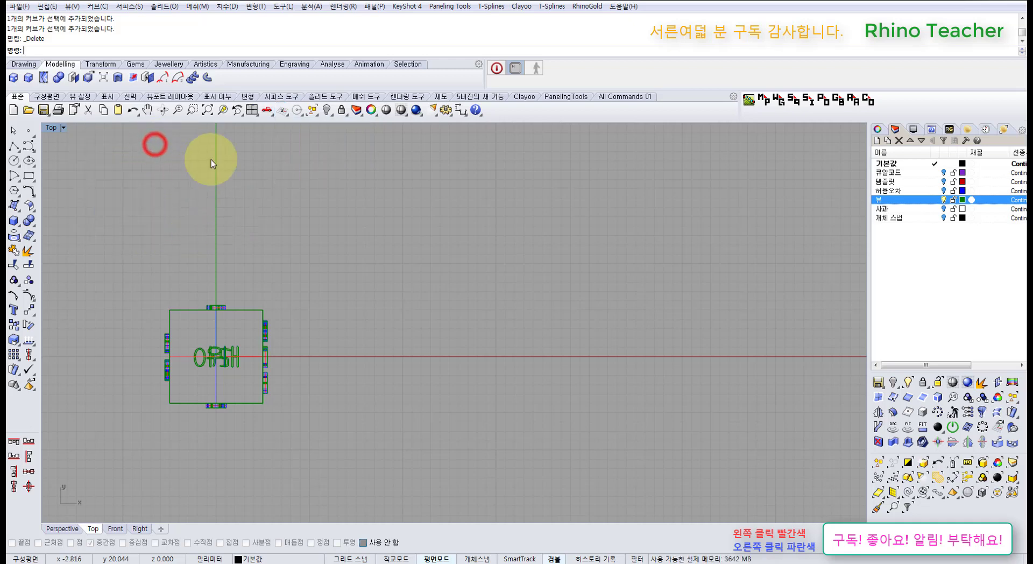
left_click(285, 114)
left_click_drag(293, 123, 295, 148)
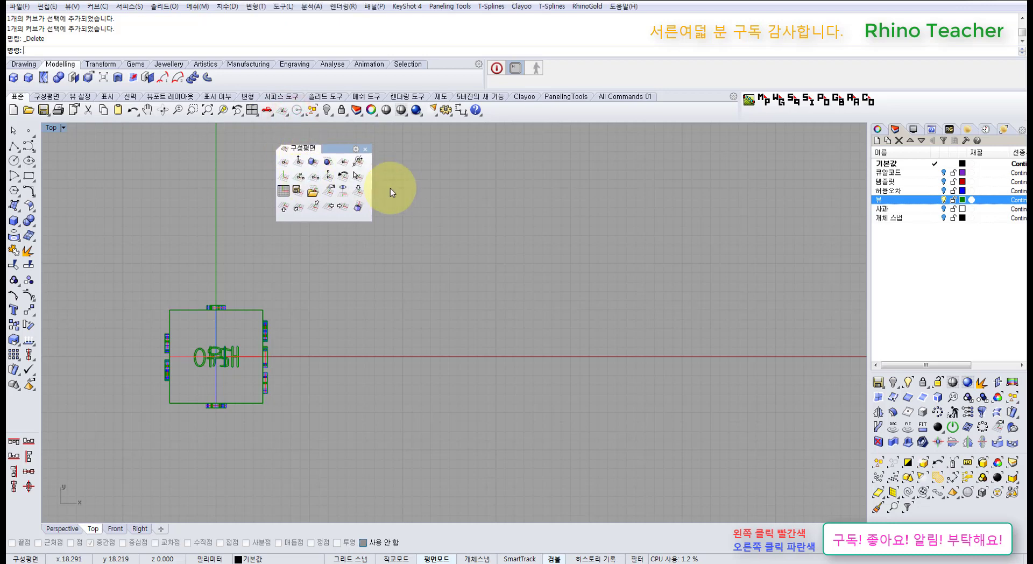
Restore the four-viewport layout with all objects zoomed to extents, and set the Top viewport's display mode to Shaded
left_click(251, 110)
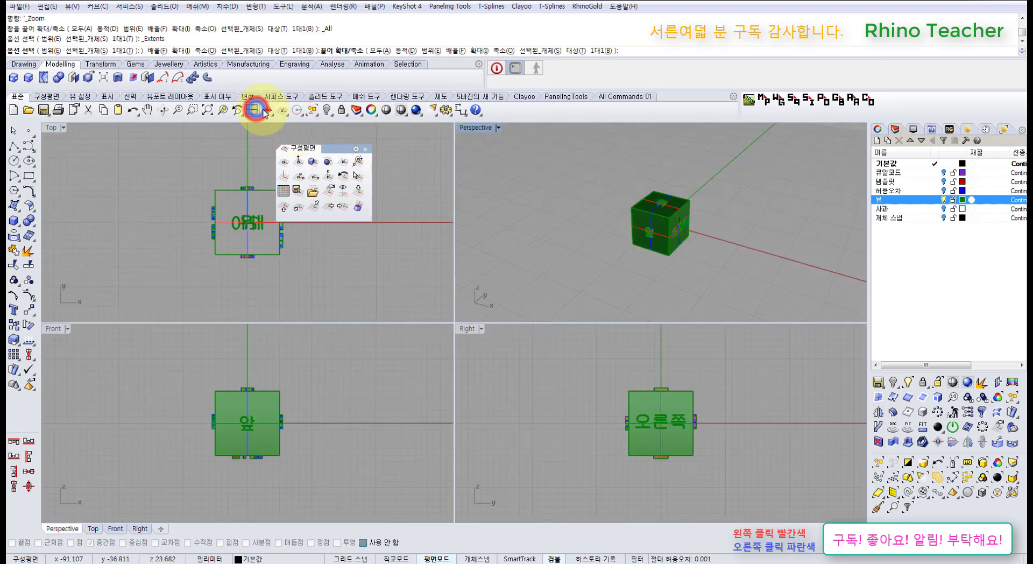
double_click(472, 130)
right_click_drag(479, 279, 454, 308)
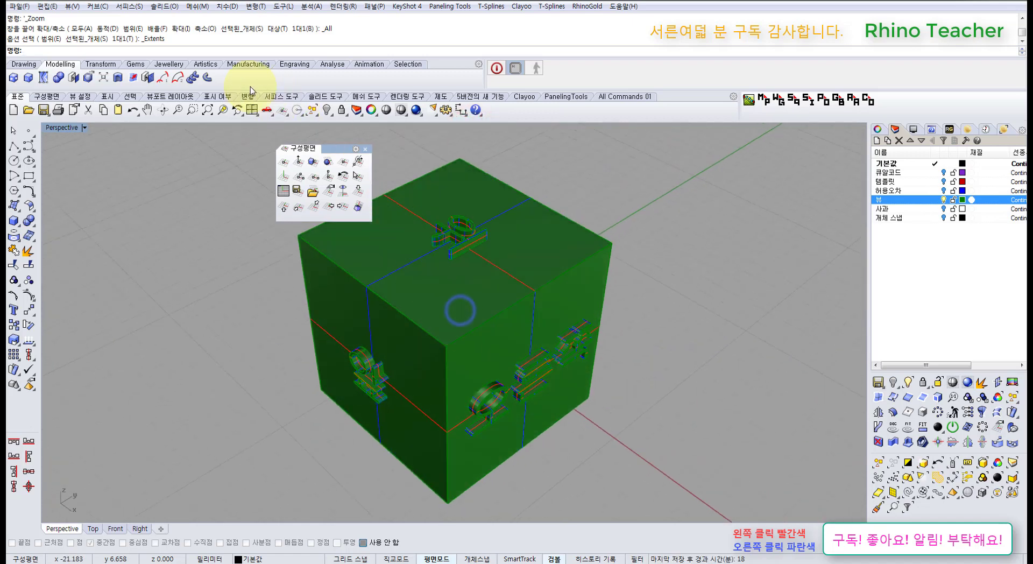
left_click(253, 109)
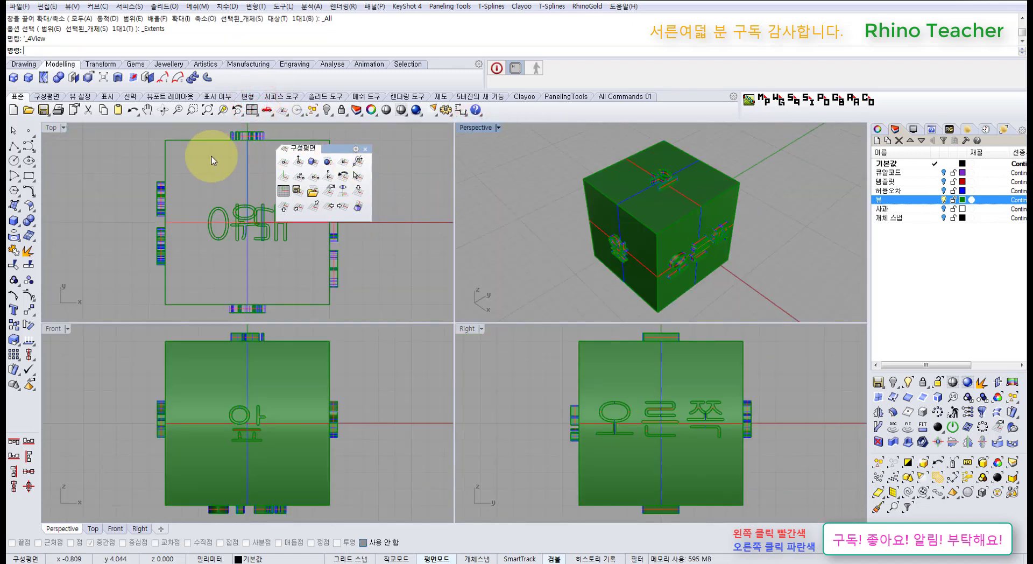
left_click(401, 109)
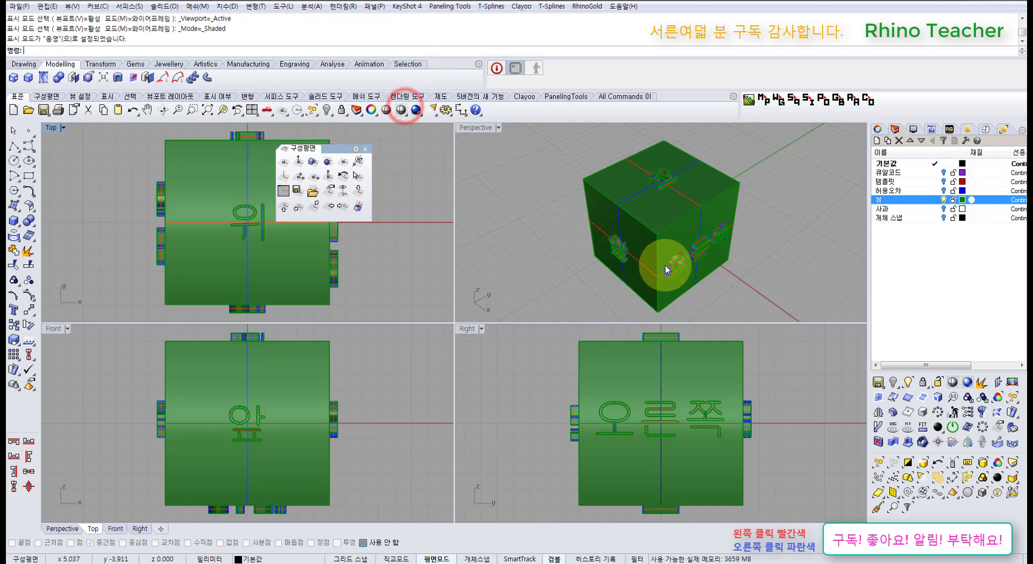
Orbit the cube in the Perspective viewport and set the construction plane to that view
right_click_drag(667, 269, 666, 259)
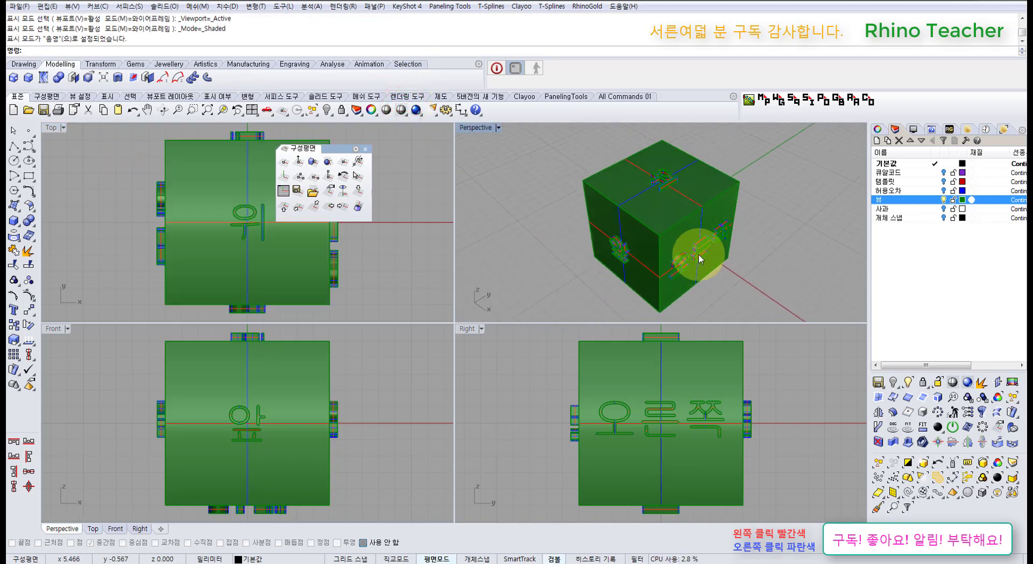
right_click_drag(698, 254, 671, 239)
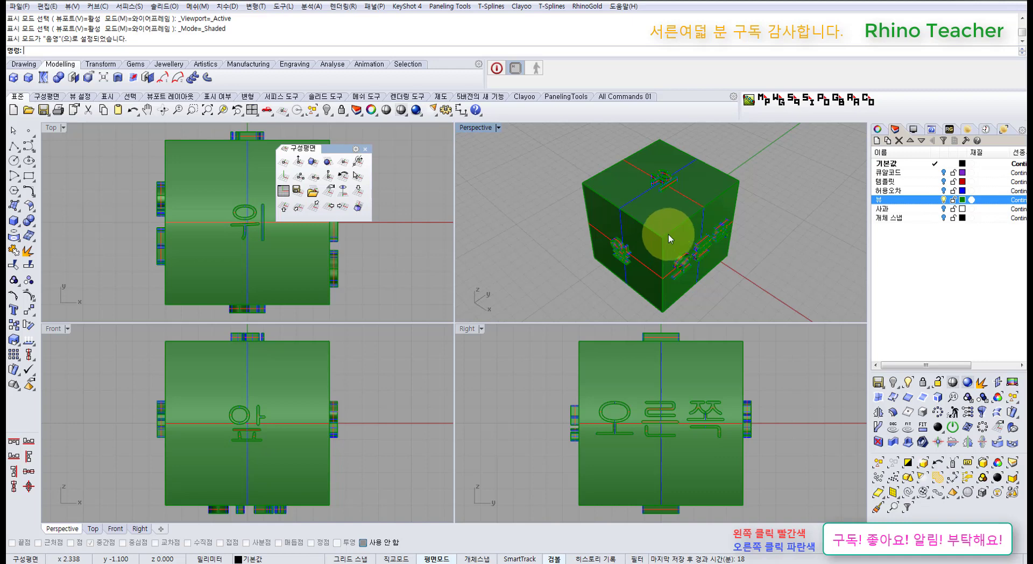
left_click_drag(347, 150, 391, 150)
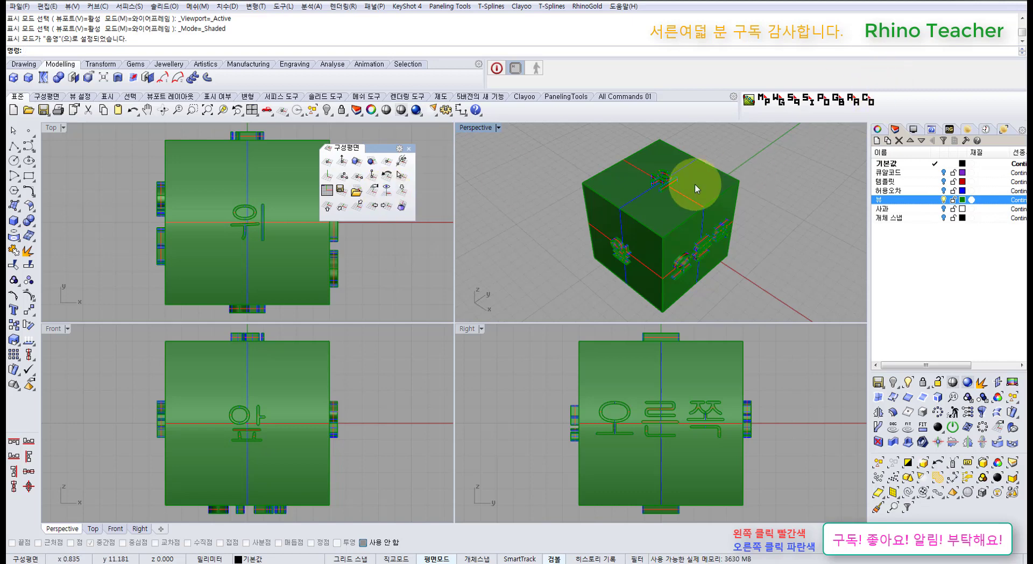
right_click_drag(685, 180, 623, 219)
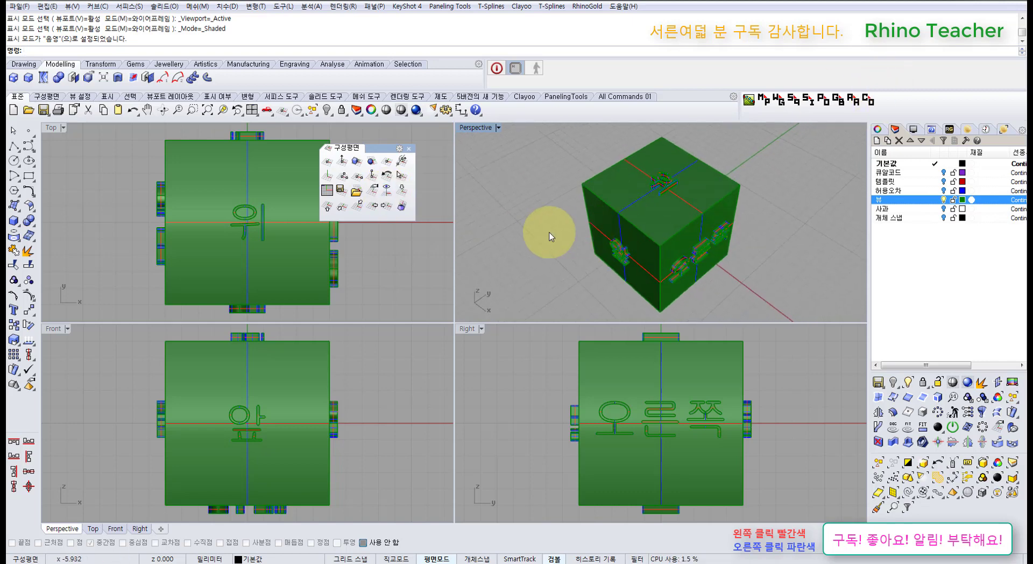
left_click(388, 194)
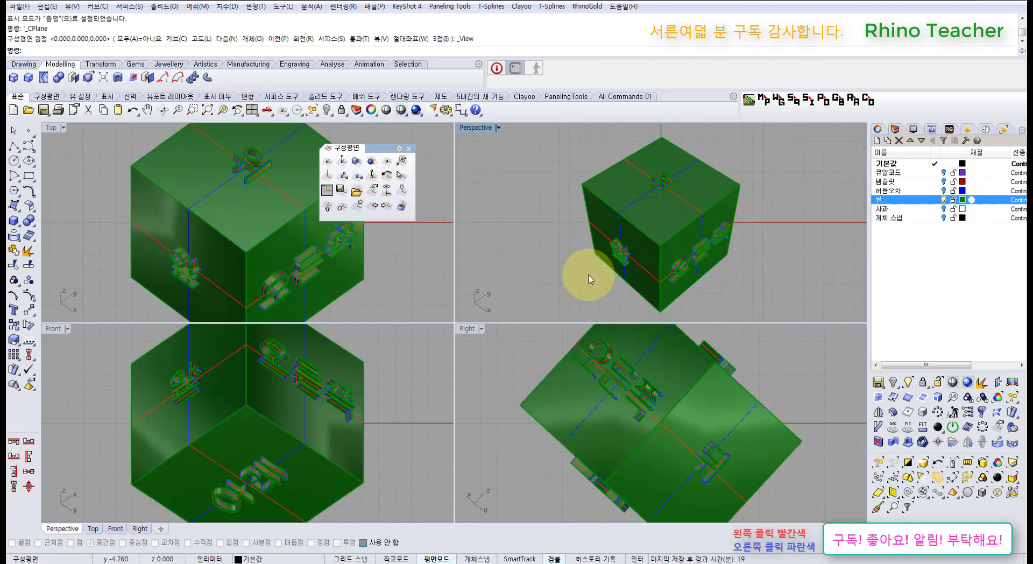
Switch the coordinate display to world coordinates (절대좌표), and select the labelled cube in the Perspective viewport
left_click_drag(369, 144, 677, 179)
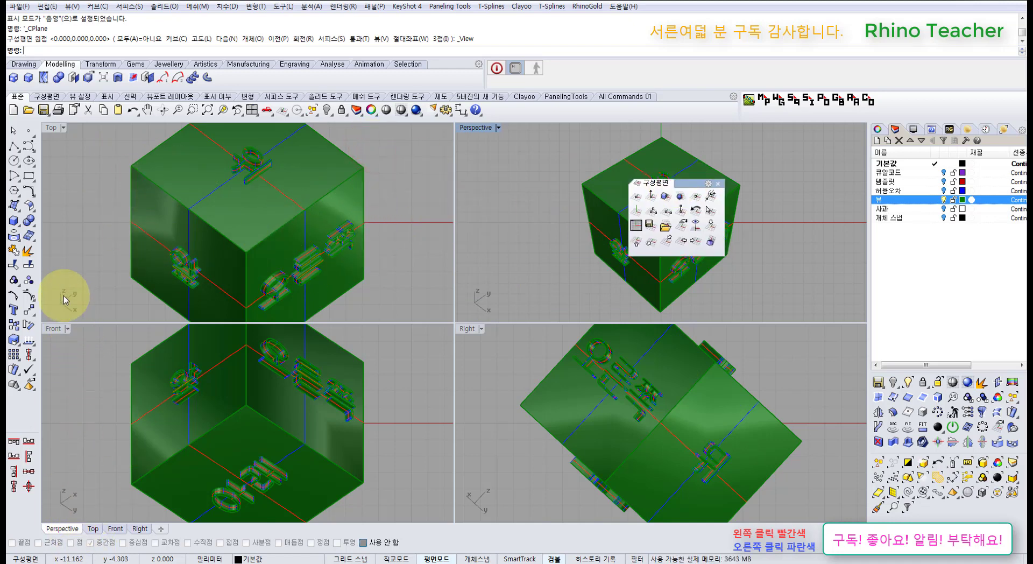
left_click(35, 559)
left_click(33, 558)
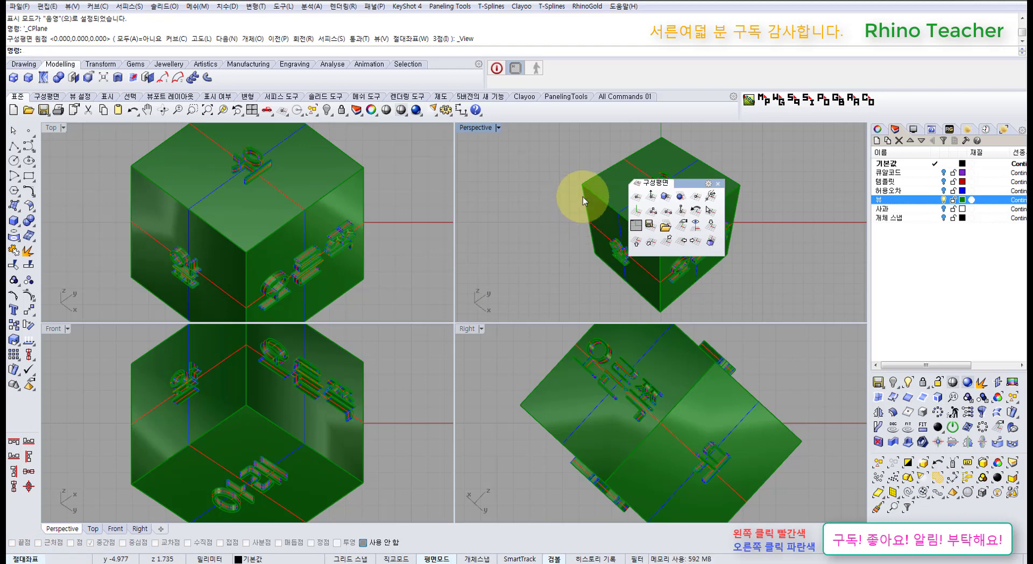
left_click_drag(684, 184, 462, 192)
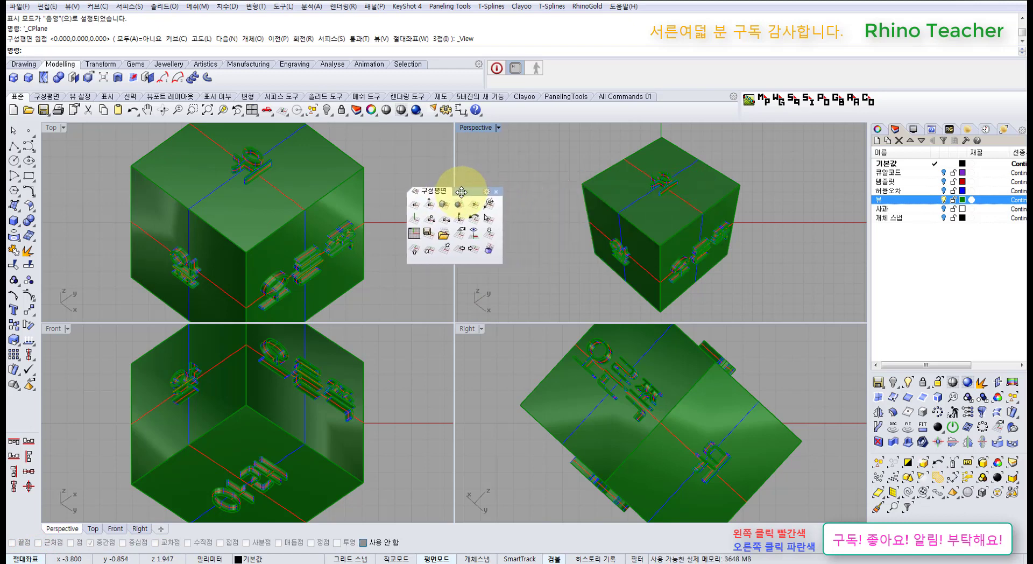
left_click(628, 224)
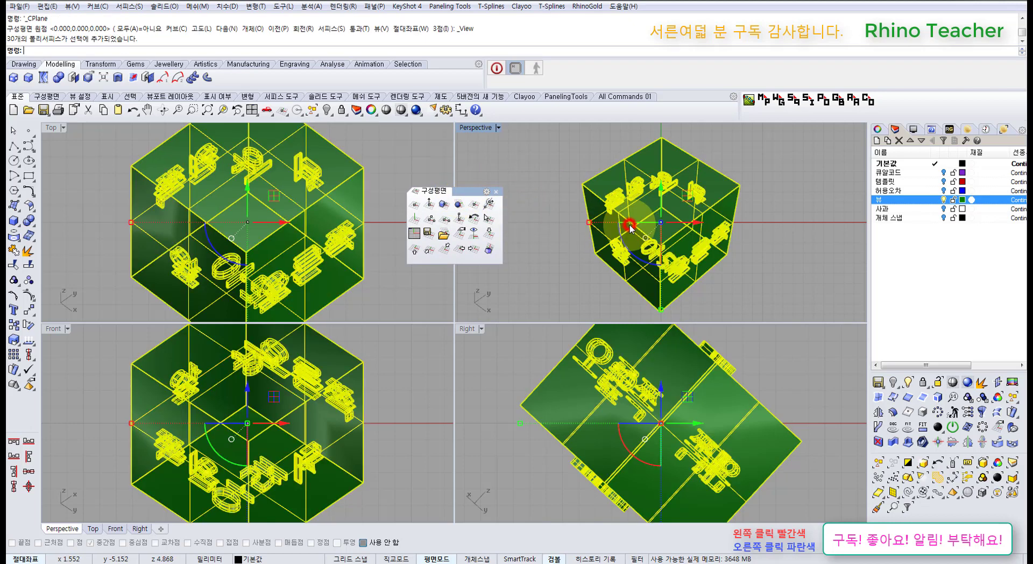
Try to turn on the labelled cube's control points, and explode its polysurfaces into separate surfaces
left_click(571, 257)
left_click(591, 250)
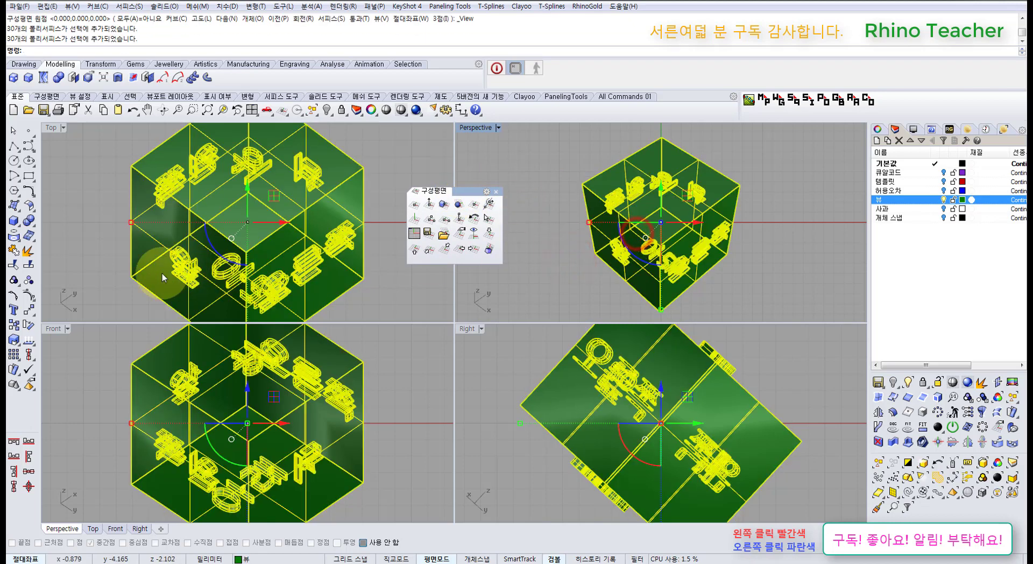
left_click(28, 295)
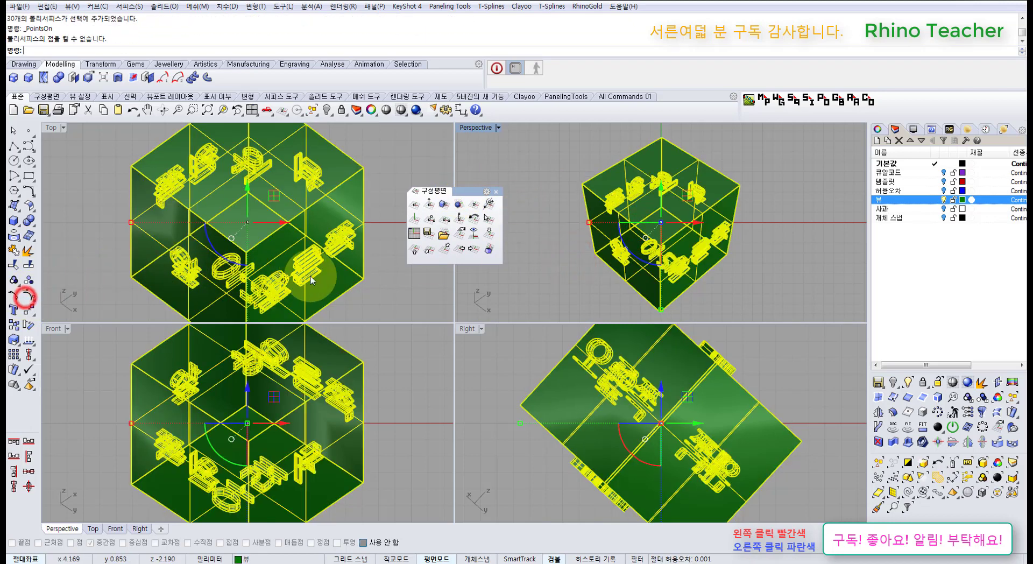
left_click(29, 250)
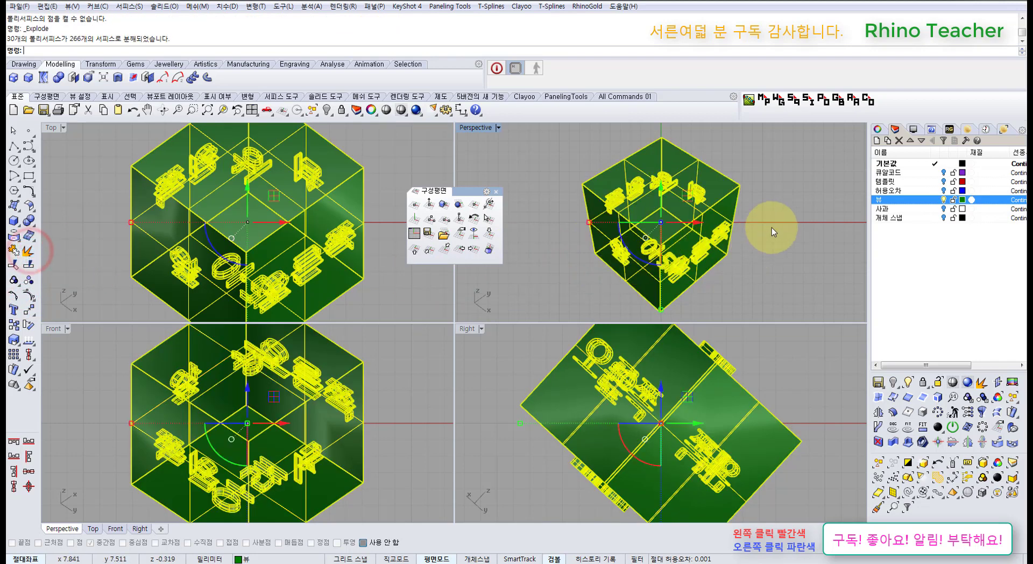
Turn on the surfaces' control points, pull a cube corner point outward in the Perspective viewport, check it in four views, and undo the pull
key("F10")
left_click_drag(724, 168, 810, 185)
left_click(253, 111)
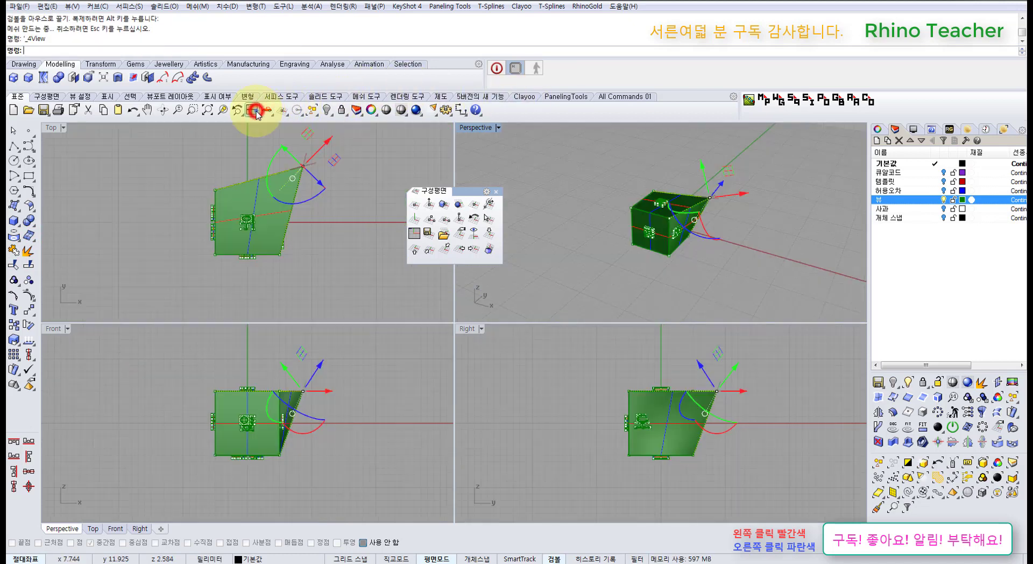
right_click_drag(756, 208, 674, 197)
key("ctrl+z")
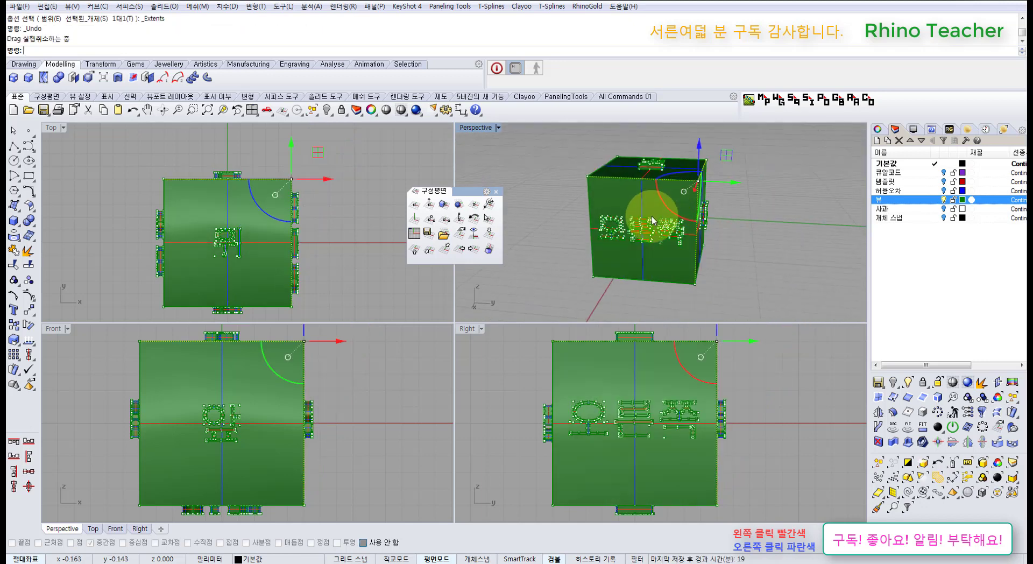
Set the construction plane to the orbited Perspective view, pull the cube's upper corner point sideways with the gumball, and undo the pull
right_click_drag(709, 228, 746, 213)
left_click(474, 232)
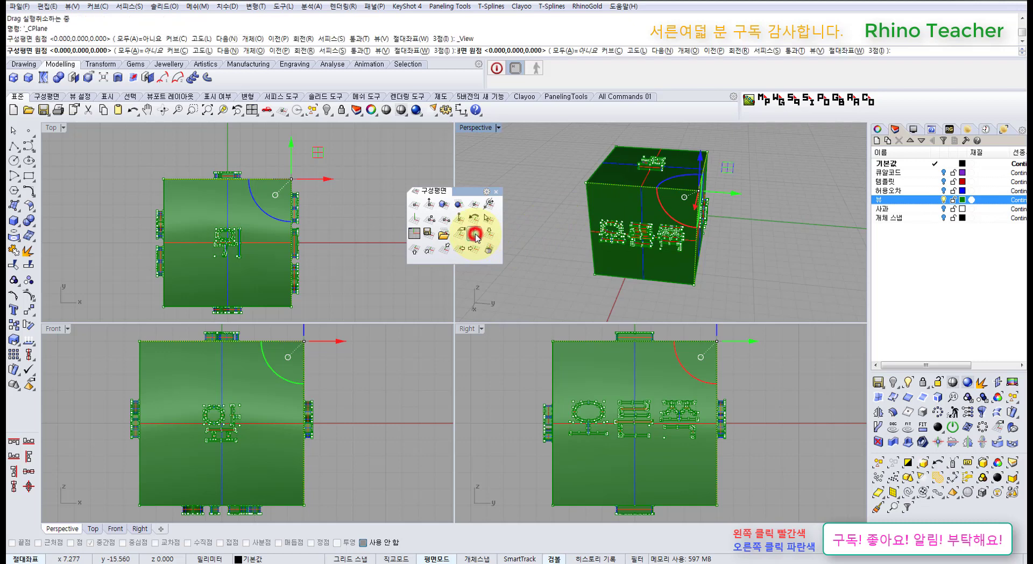
left_click(736, 197)
left_click_drag(735, 197, 816, 204)
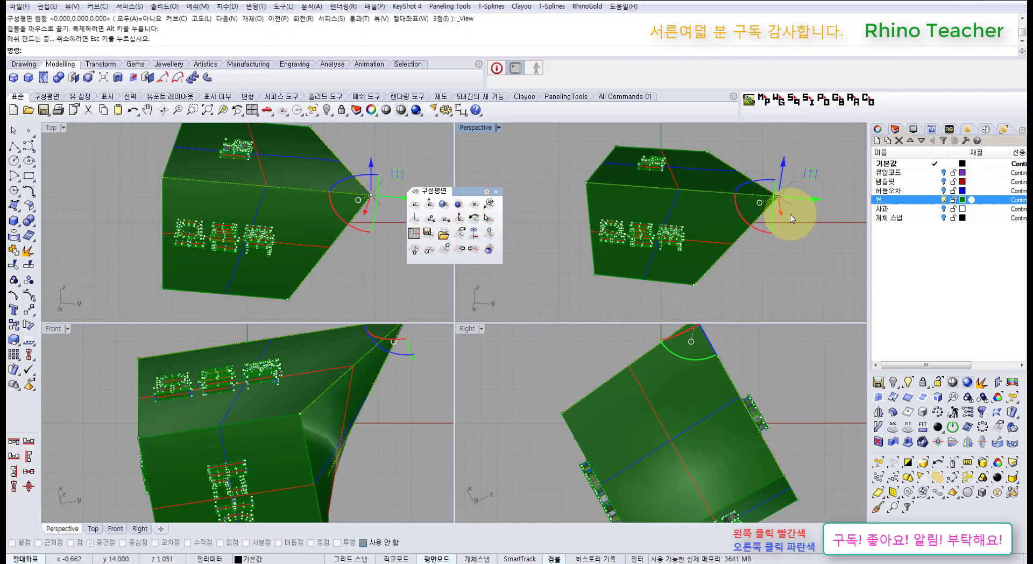
key("ctrl+z")
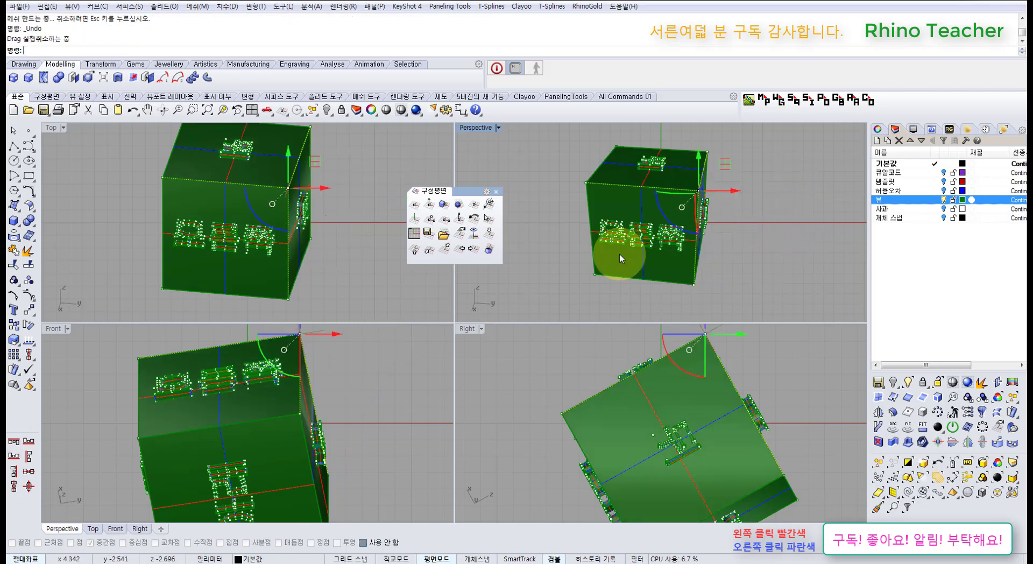
Move the cube's upper corner point about 11 mm sideways in the Perspective viewport with the Move command
left_click(30, 310)
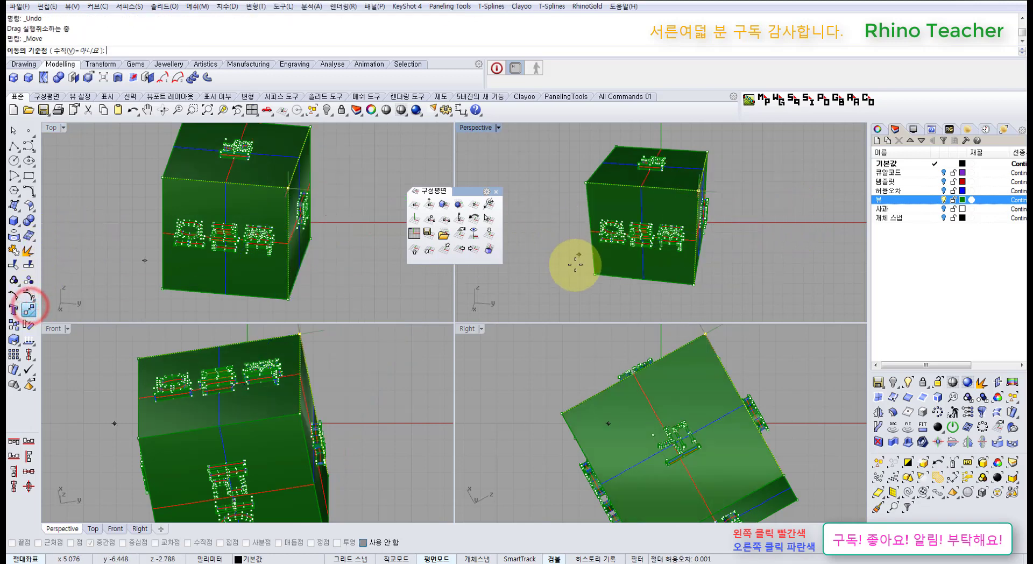
left_click(569, 303)
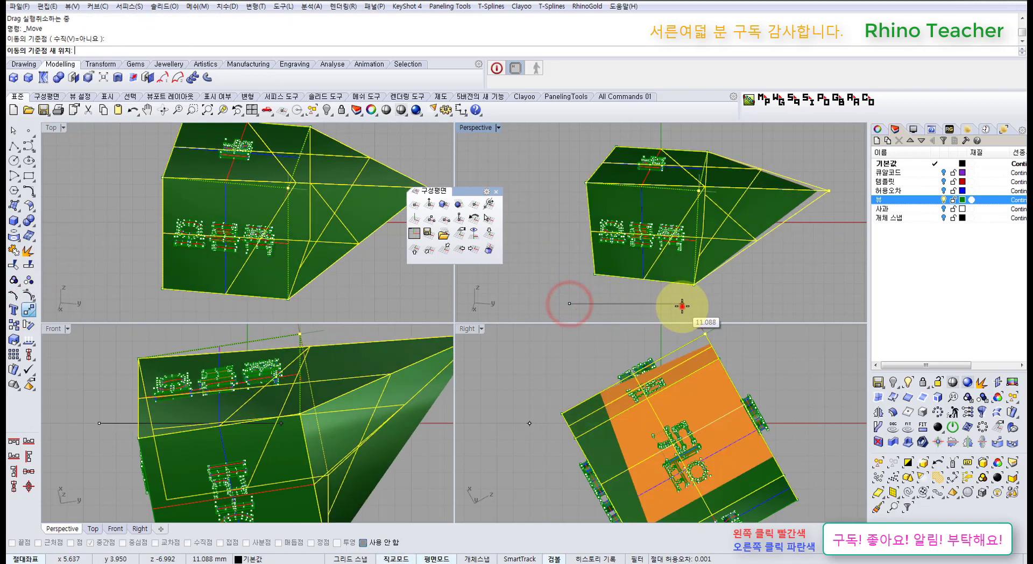
left_click(683, 308)
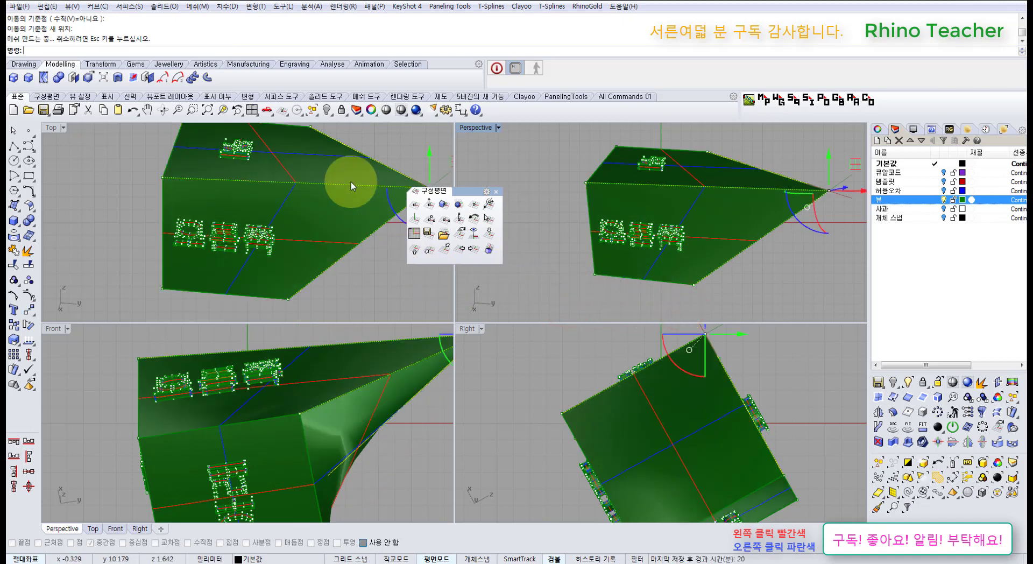
Restore the standard four-viewport layout, and examine the moved corner in the Right and Perspective viewports
left_click(253, 111)
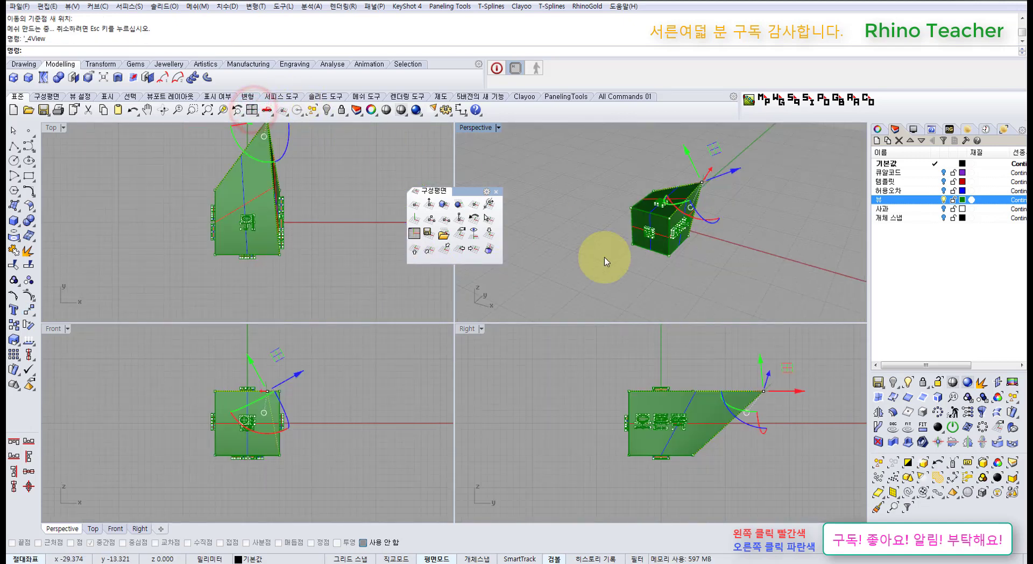
right_click_drag(752, 399, 699, 373)
scroll(687, 416, "up", 3)
right_click_drag(735, 218, 567, 214)
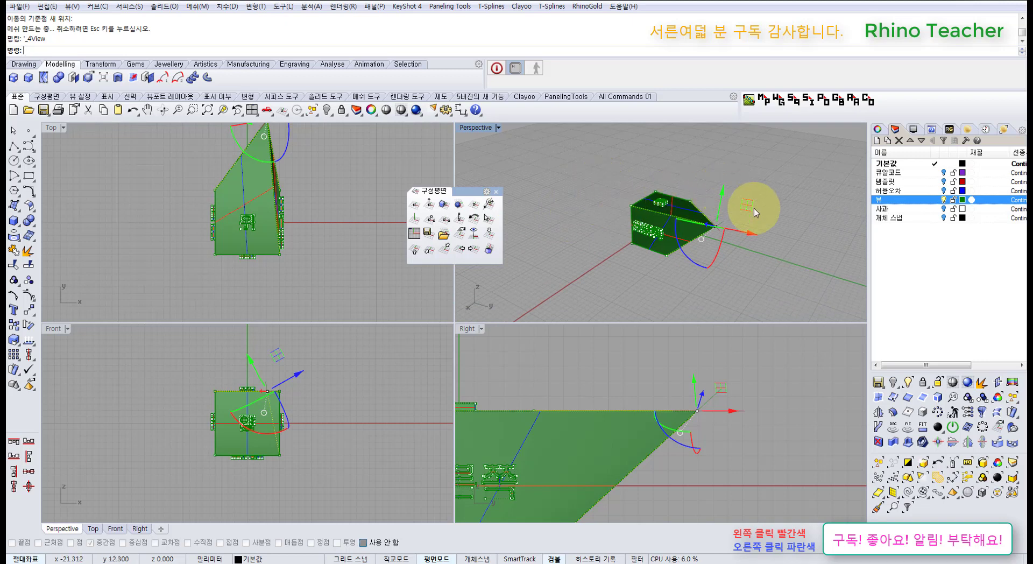
right_click_drag(748, 209, 703, 234)
Undo the corner point's move and the explode, and close the floating construction plane (구성평면) palette
key("ctrl+z")
key("ctrl+z")
right_click_drag(597, 239, 622, 247)
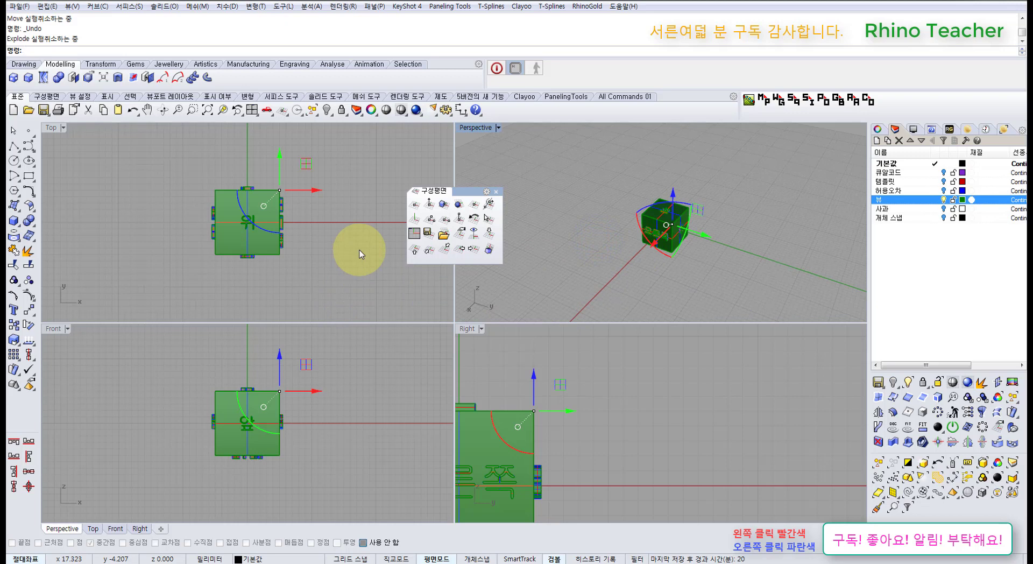
left_click(496, 192)
left_click(345, 227)
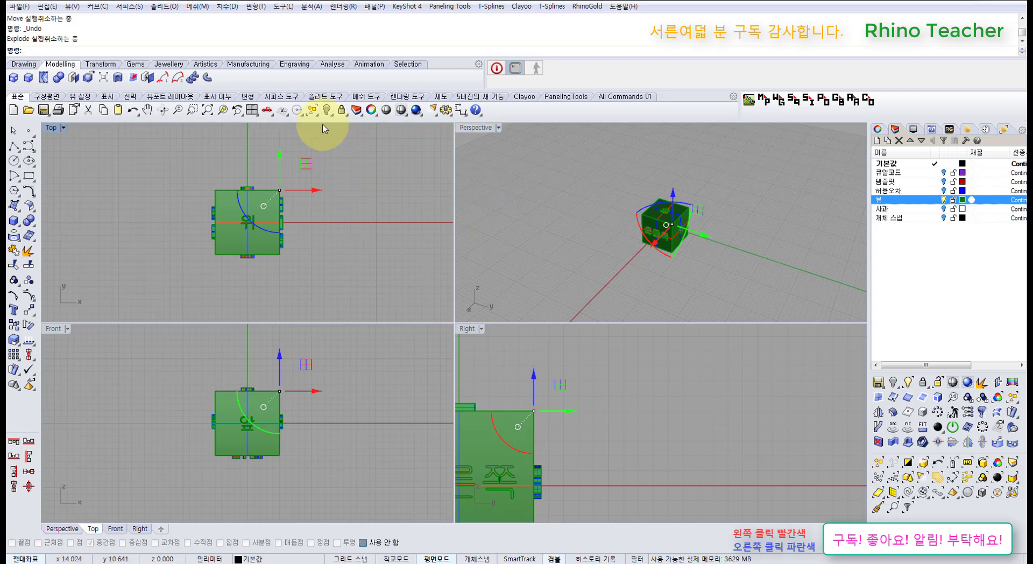
Look through the construction plane tools and the object snap (개체 스냅) palette, and close them again
left_click(282, 114)
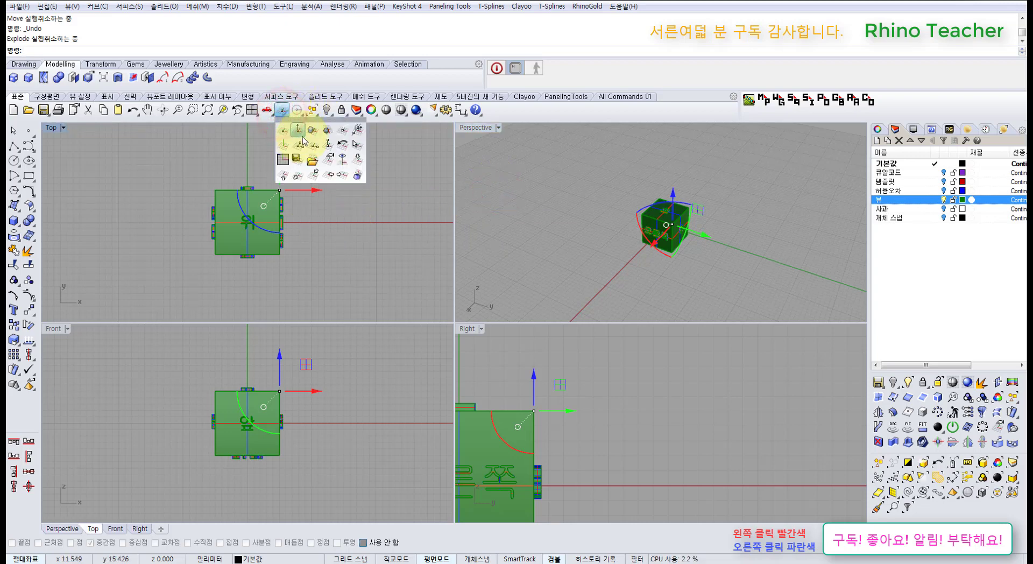
left_click(351, 209)
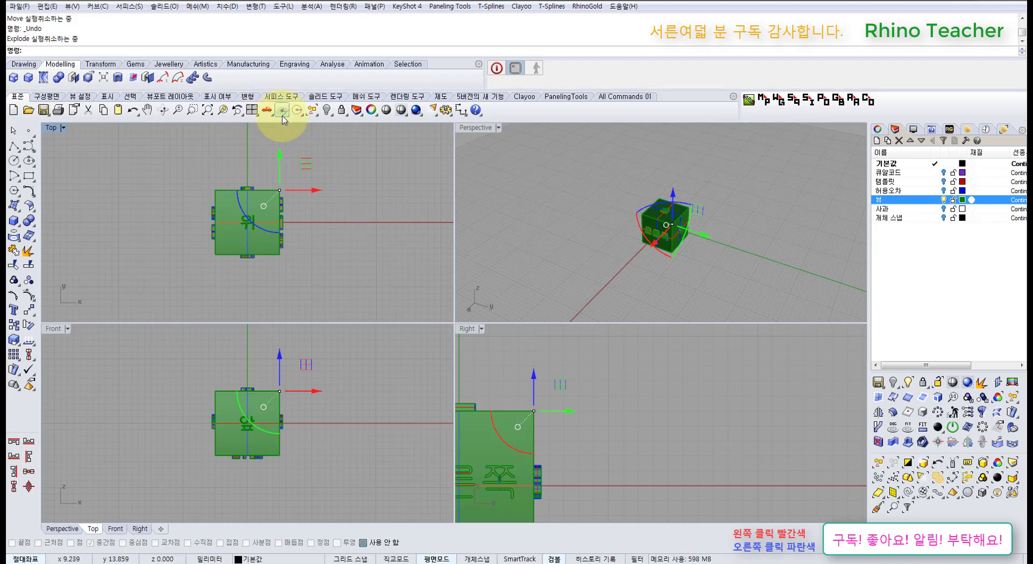
left_click(385, 196)
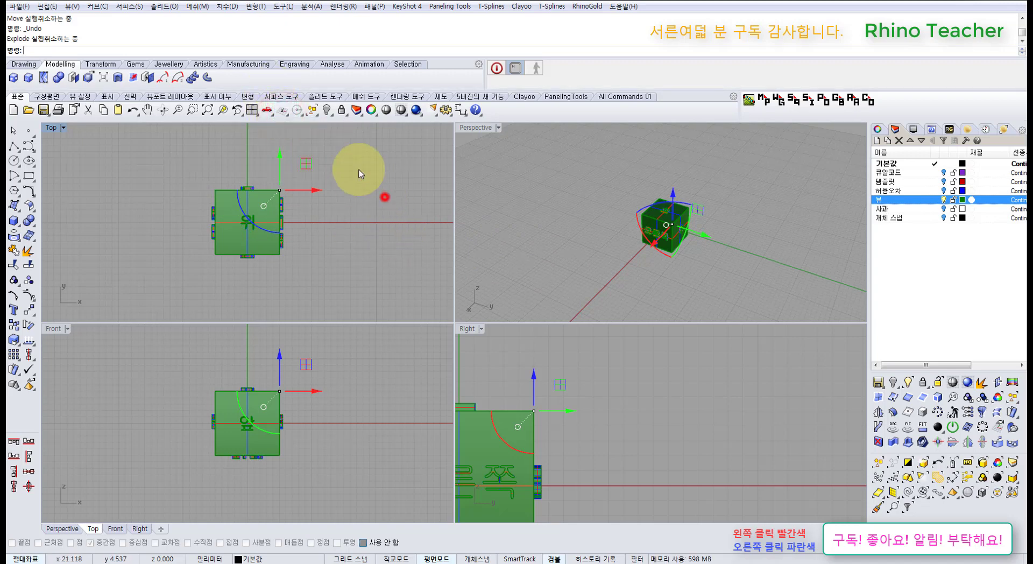
left_click(299, 113)
left_click_drag(312, 118, 328, 144)
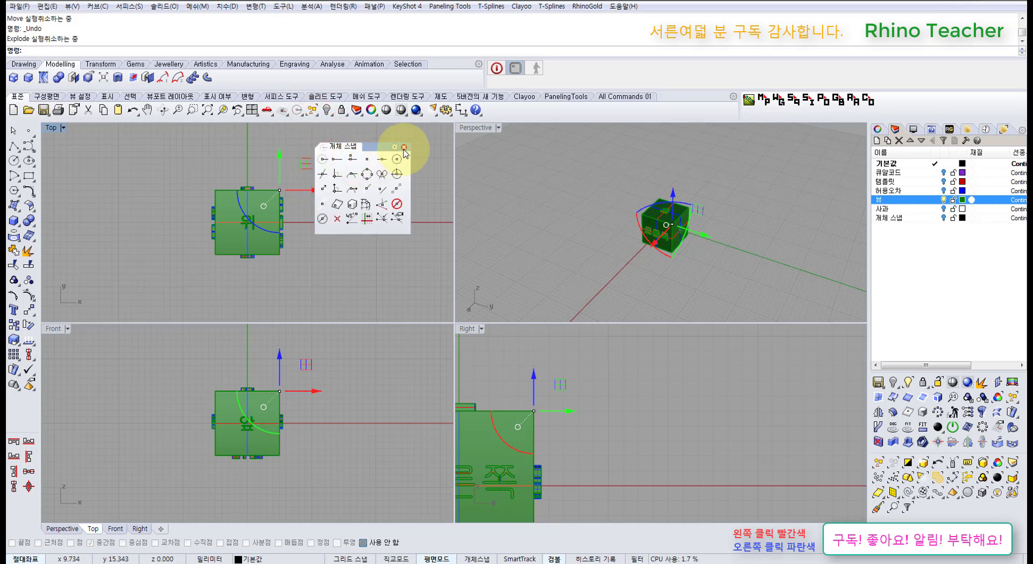
left_click(404, 147)
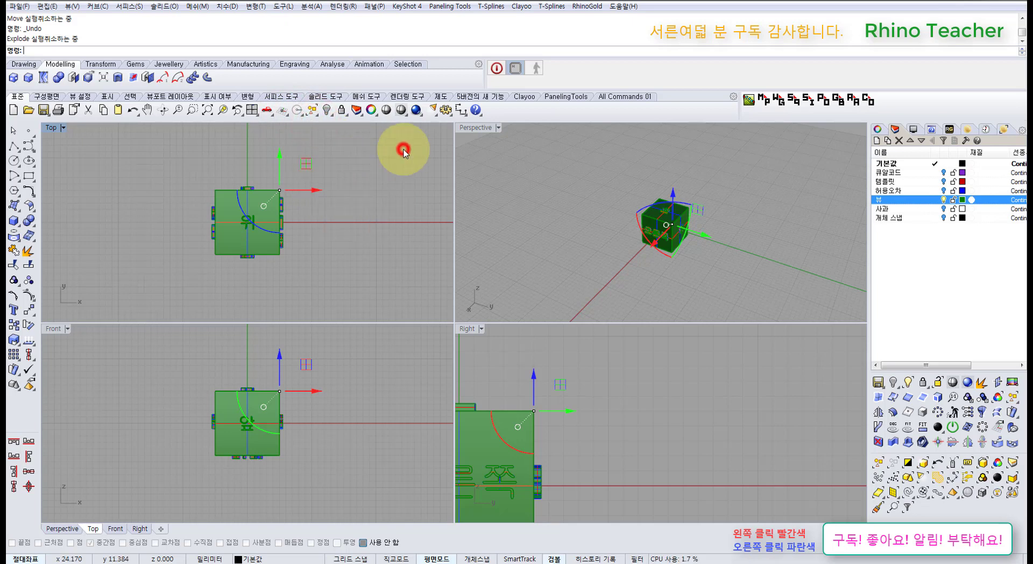
Maximize the Top viewport, and undo back past the polyline and the layer visibility change to hide the labelled cube
left_click(371, 170)
right_click_drag(353, 190, 370, 220)
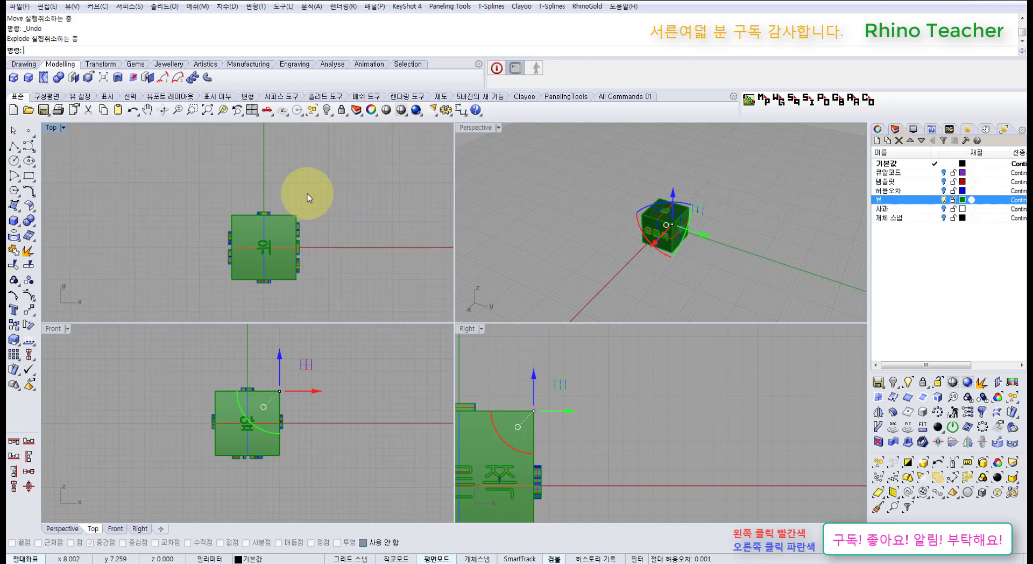
double_click(50, 129)
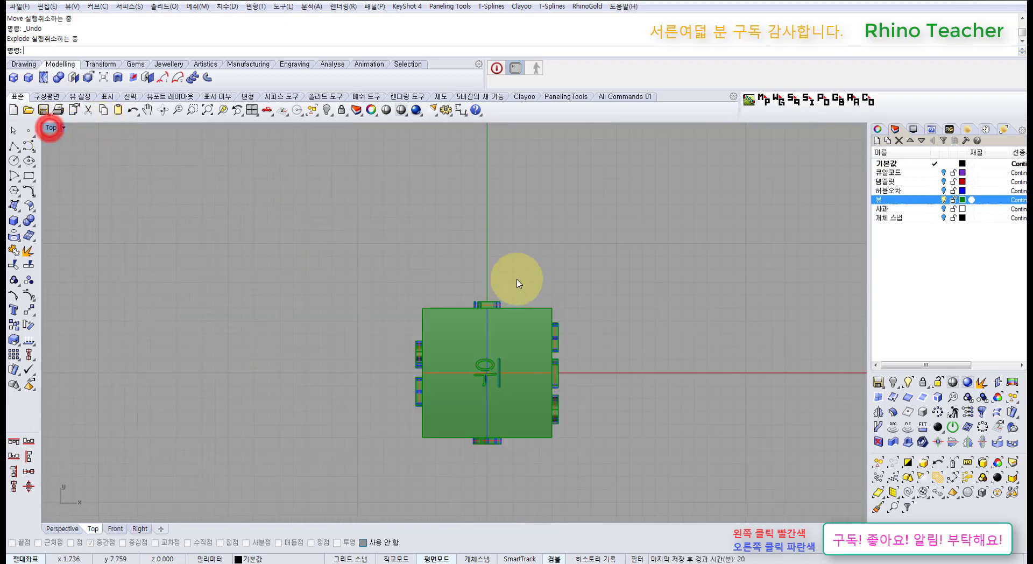
scroll(519, 281, "down", 3)
right_click_drag(551, 283, 454, 263)
left_click_drag(484, 390, 240, 183)
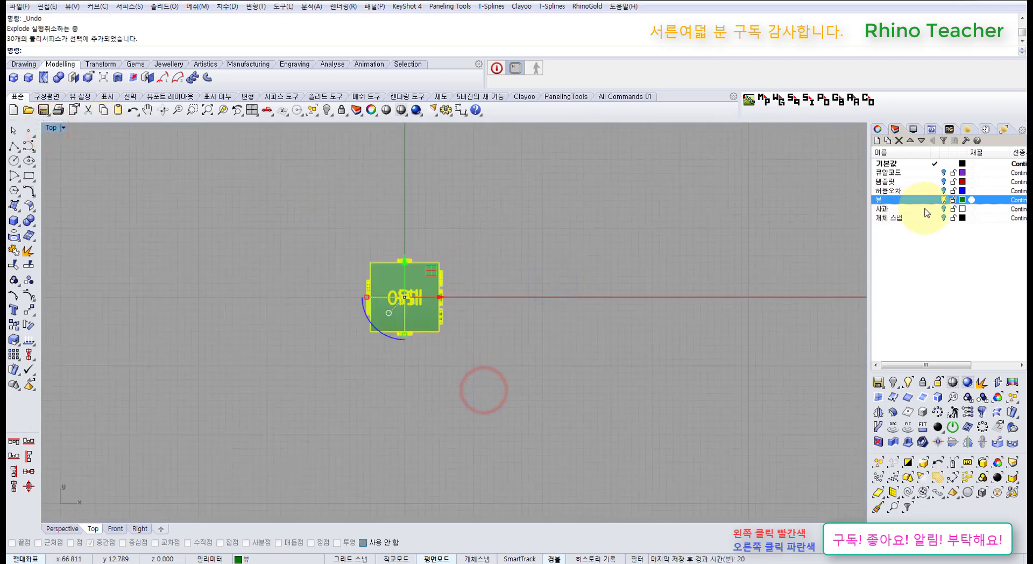
key("ctrl+z")
key("ctrl+z")
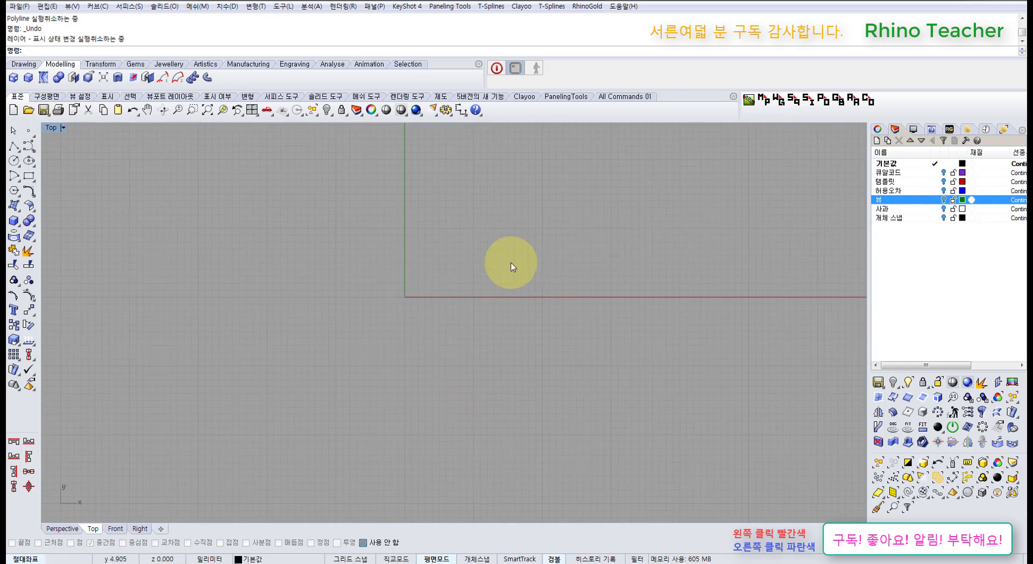
Return to the four-viewport layout, and create a sphere centred at the origin (0) in the Top viewport
right_click_drag(443, 231, 473, 260)
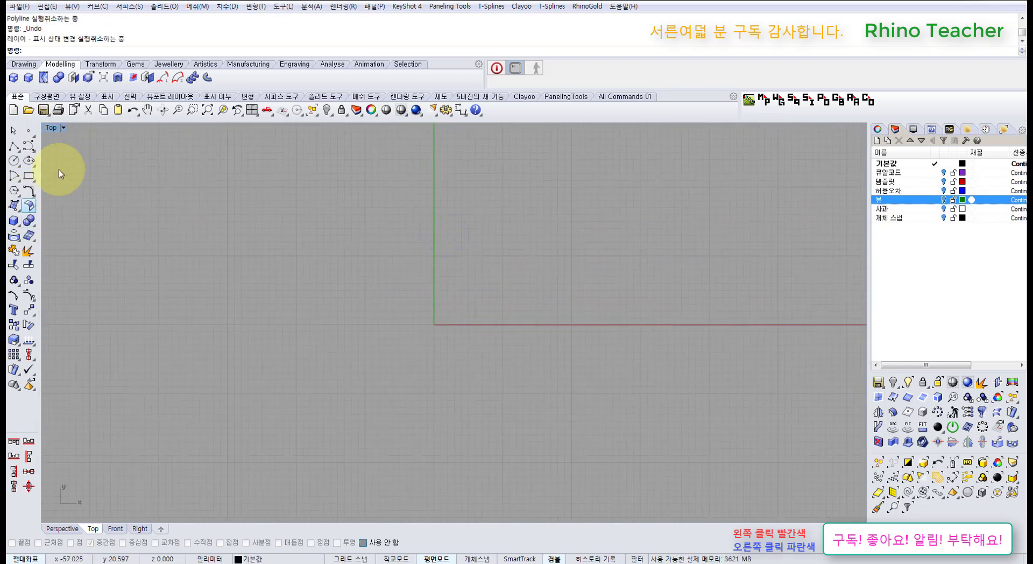
double_click(54, 130)
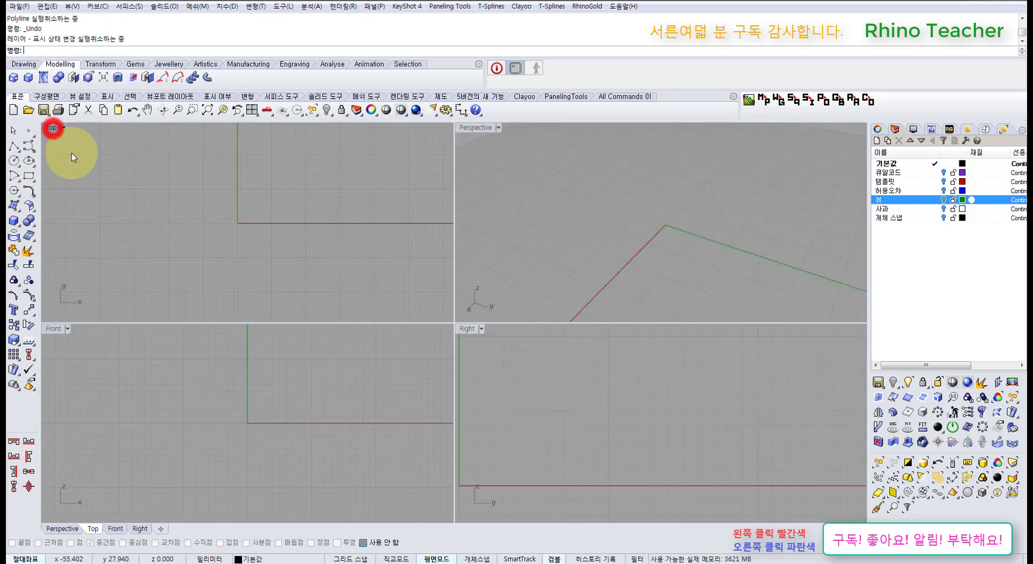
left_click(15, 220)
left_click(62, 223)
type("0")
key("Return")
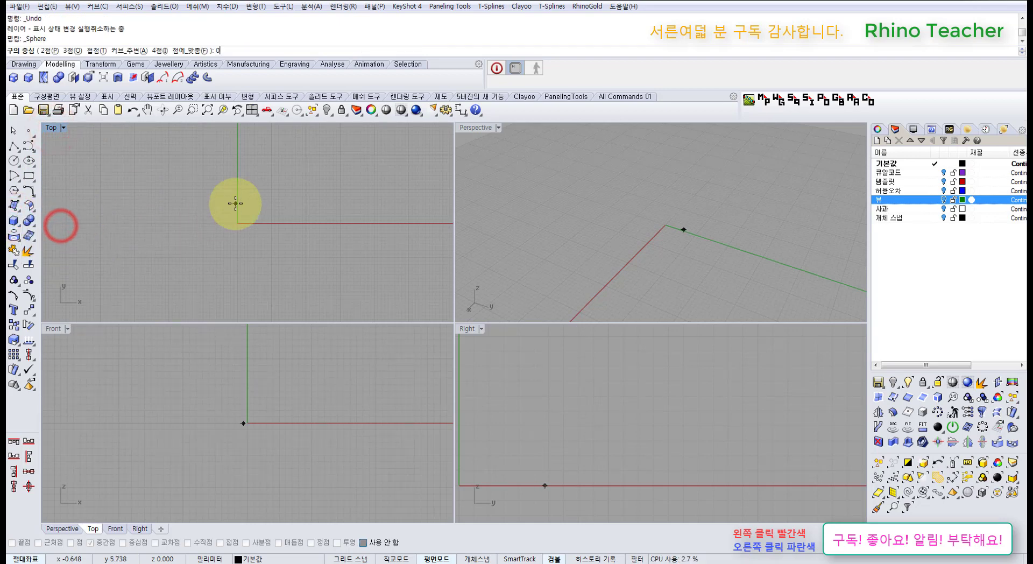
left_click(274, 223)
left_click(87, 224)
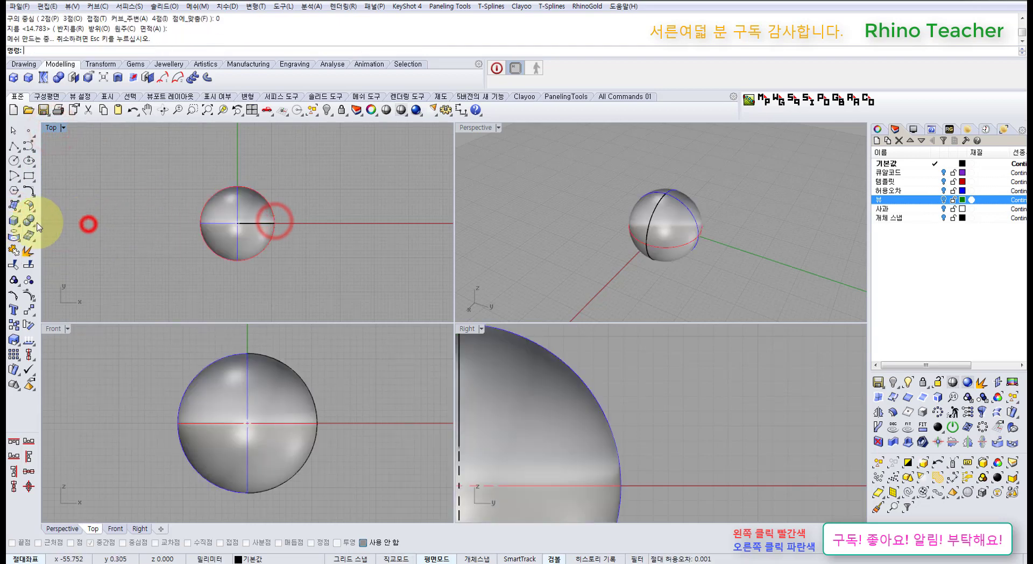
Create a cylinder narrower than the sphere, with its base centred at the origin (0) and its end above the sphere in the Front viewport
left_click(15, 222)
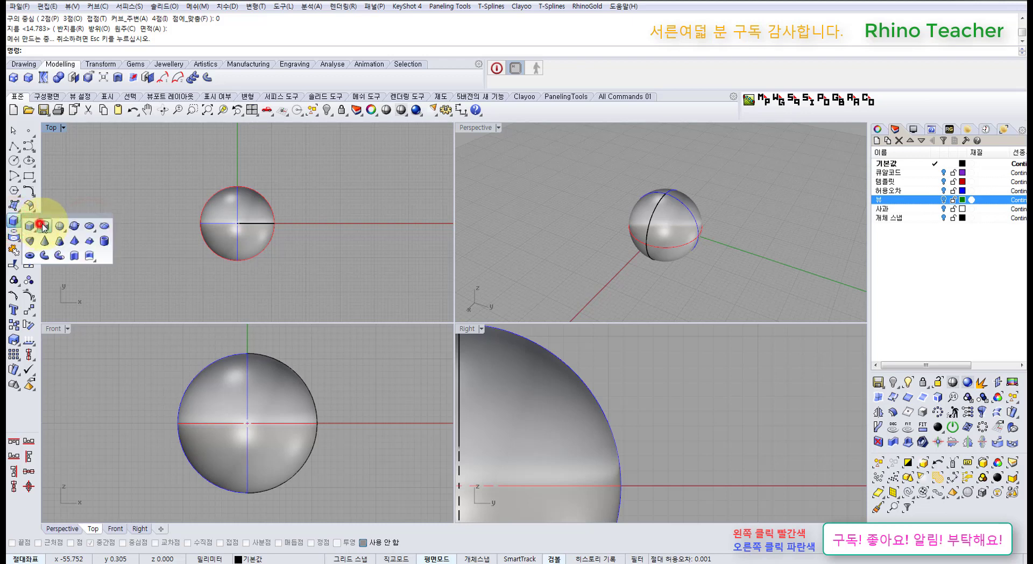
left_click(44, 226)
type("0")
key("Return")
left_click(222, 226)
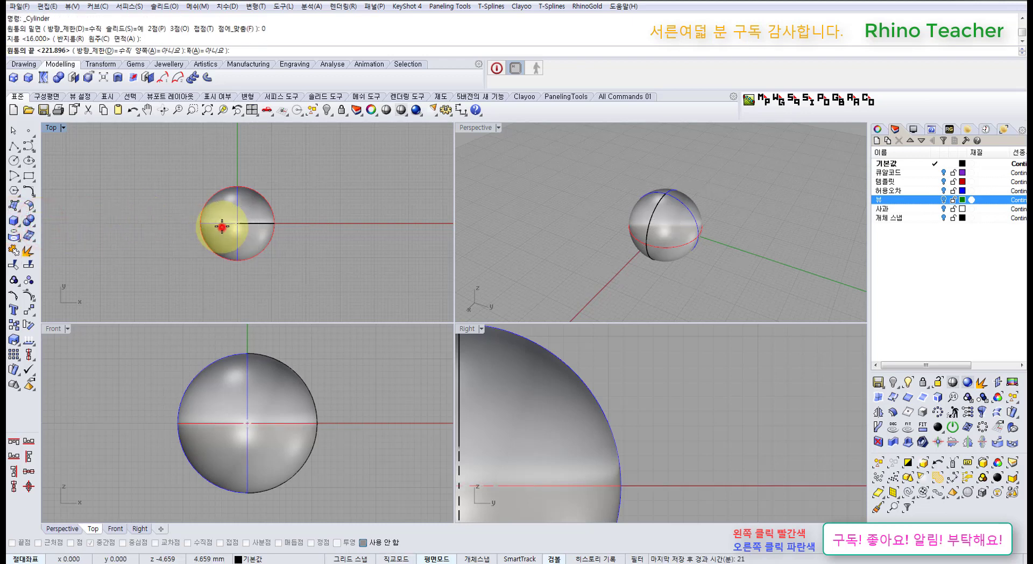
left_click(227, 398)
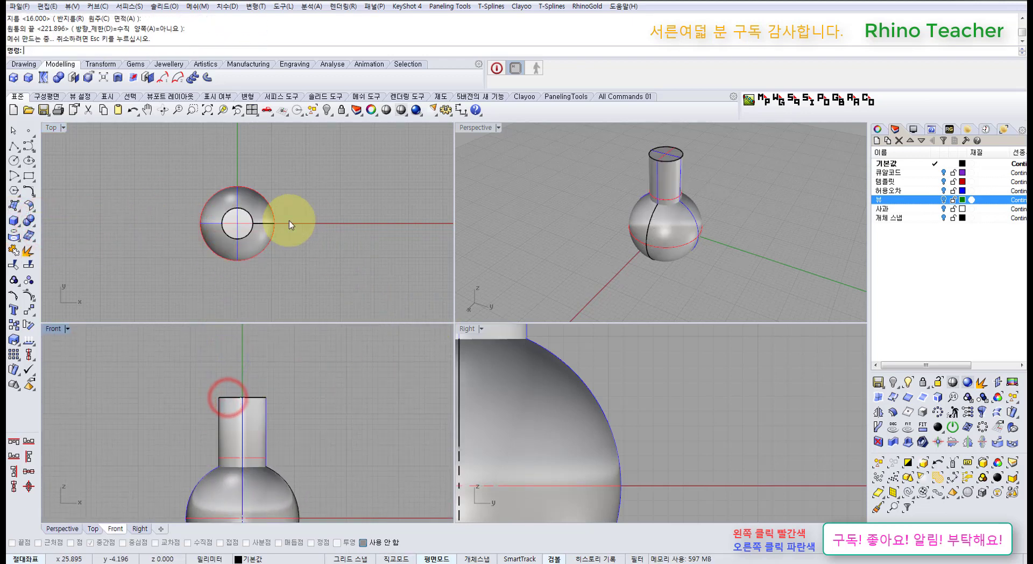
Select the cylinder, move it upward in the Front viewport with the gumball, and undo the move
left_click(241, 220)
scroll(265, 392, "down", 3)
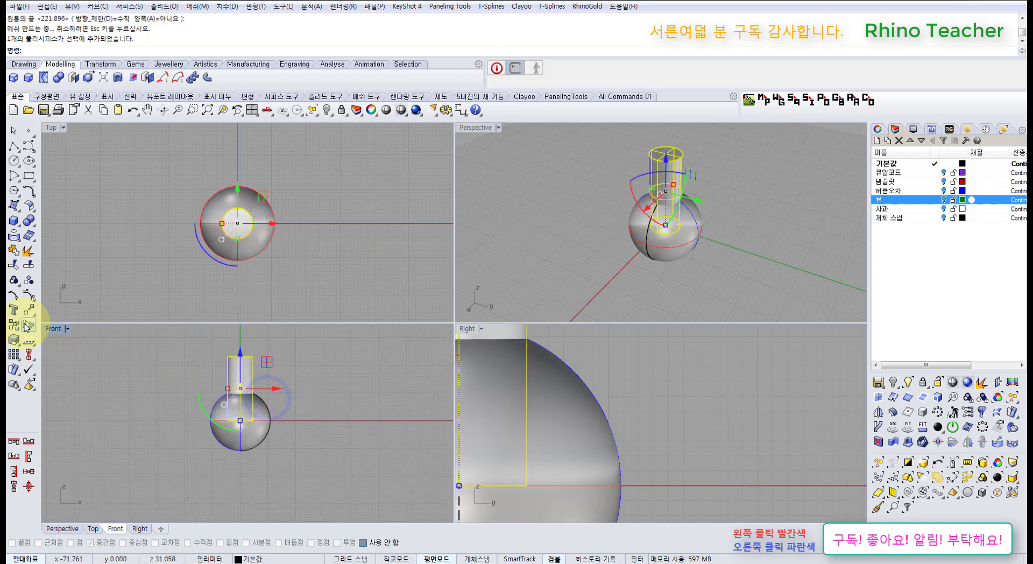
right_click_drag(244, 378, 245, 396)
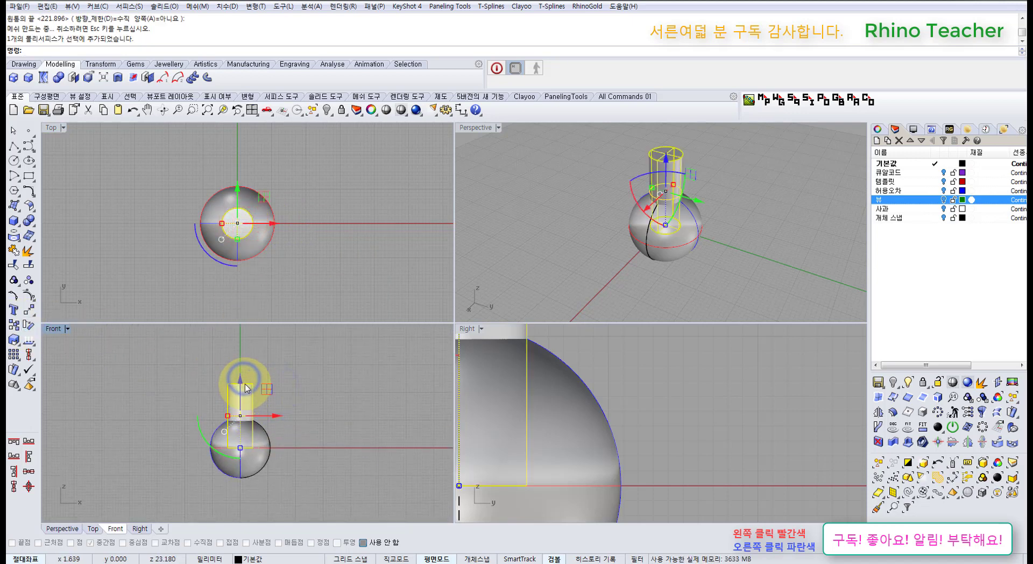
right_click_drag(239, 271, 256, 284)
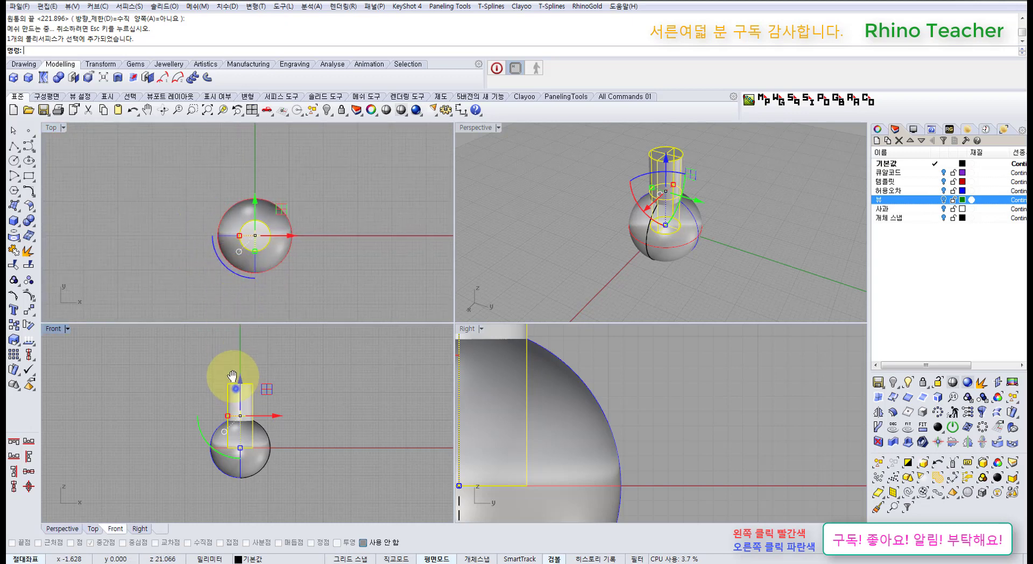
right_click_drag(234, 377, 224, 380)
left_click_drag(230, 383, 230, 347)
key("ctrl+z")
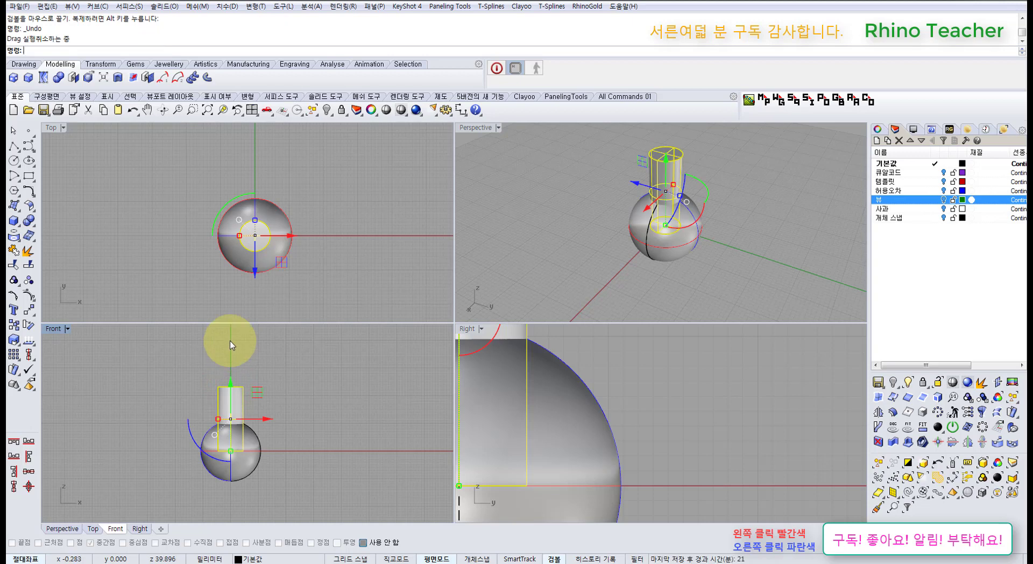
Rotate the selected cylinder 270° about the origin (0) in the Front viewport so it lies along the positive X axis
left_click(29, 325)
type("0")
key("Return")
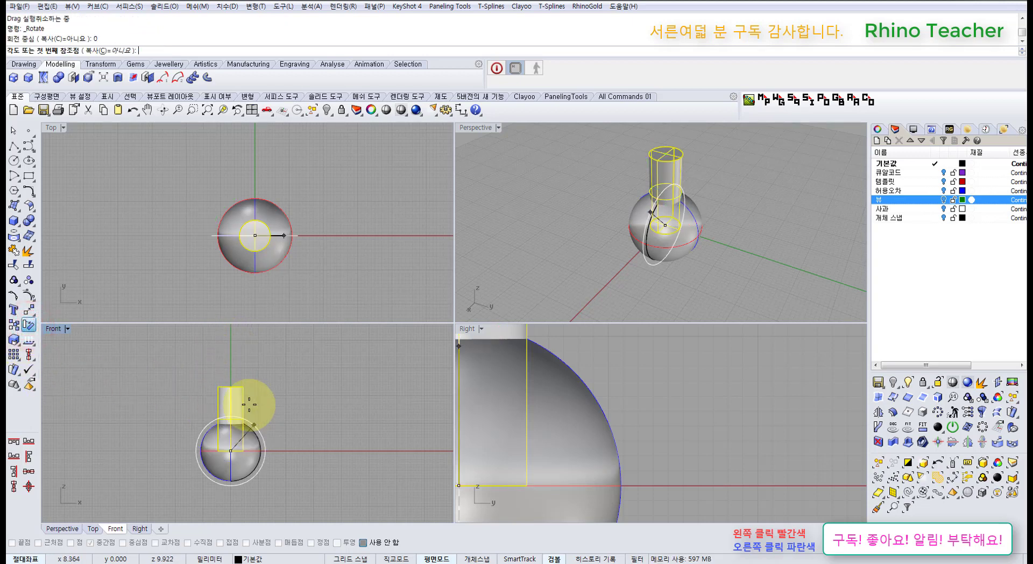
left_click(237, 377)
left_click(371, 462)
Slide the cylinder out of the sphere along the X axis with the gumball in the Front viewport, and undo the move
right_click_drag(355, 461, 317, 428)
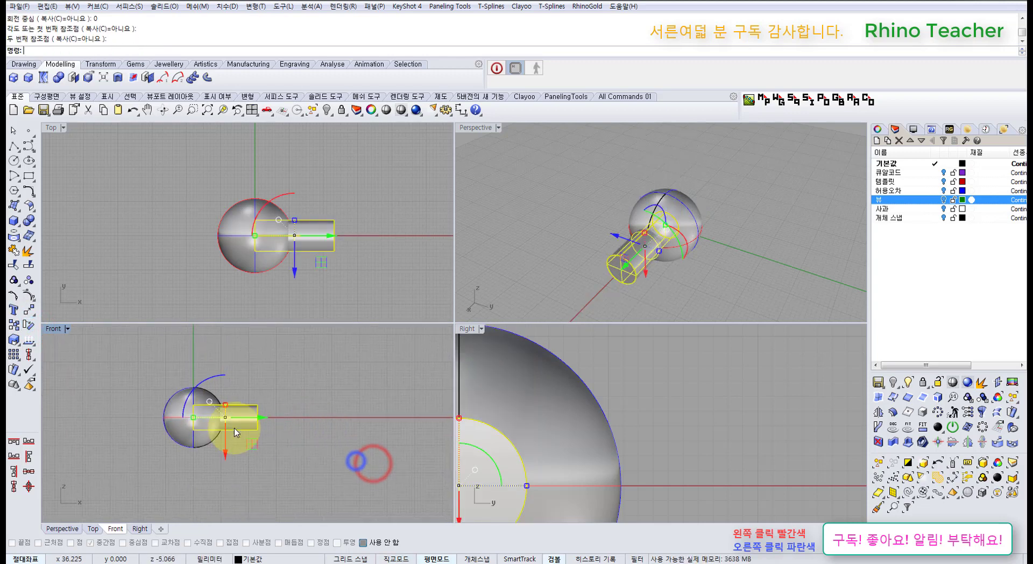
left_click_drag(266, 417, 298, 415)
key("ctrl+z")
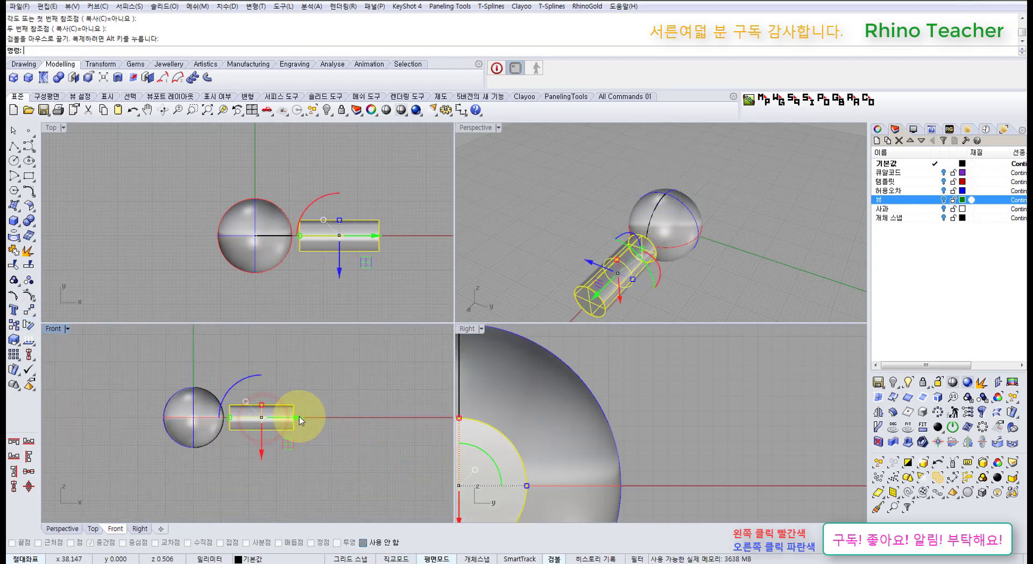
Maximize the Front viewport and subtract the cylinder from the sphere with Boolean Difference, keeping the original cylinder
double_click(57, 331)
right_click_drag(501, 385, 285, 380, "ctrl")
left_click(286, 381)
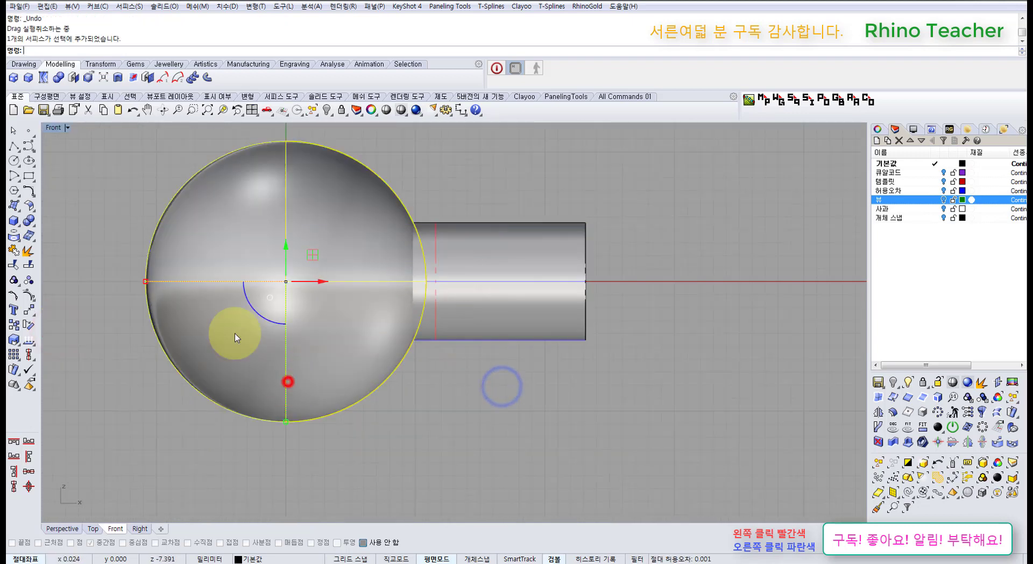
left_click(29, 221)
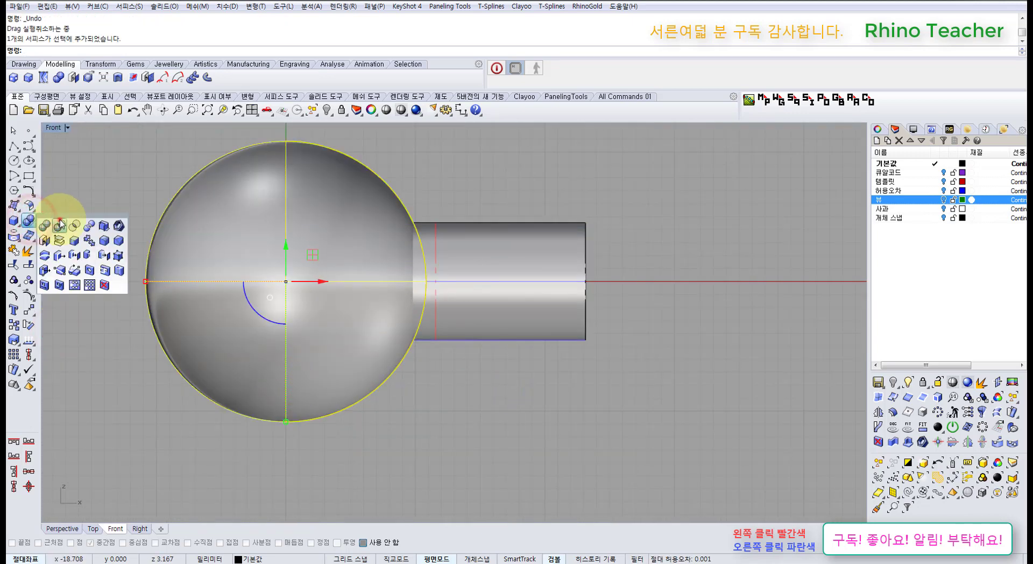
left_click(59, 224)
left_click(487, 245)
right_click(491, 249)
Maximize the Perspective viewport, slide the cylinder outward along its axis with the gumball, and undo the move
right_click_drag(501, 253, 566, 377)
key("ctrl+F4")
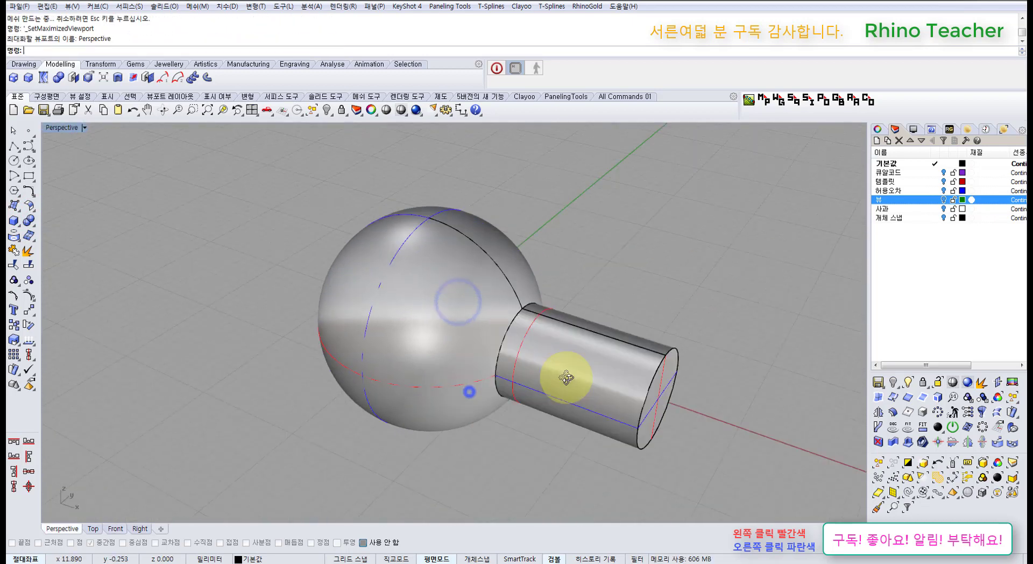
left_click(593, 353)
scroll(543, 363, "up", 5)
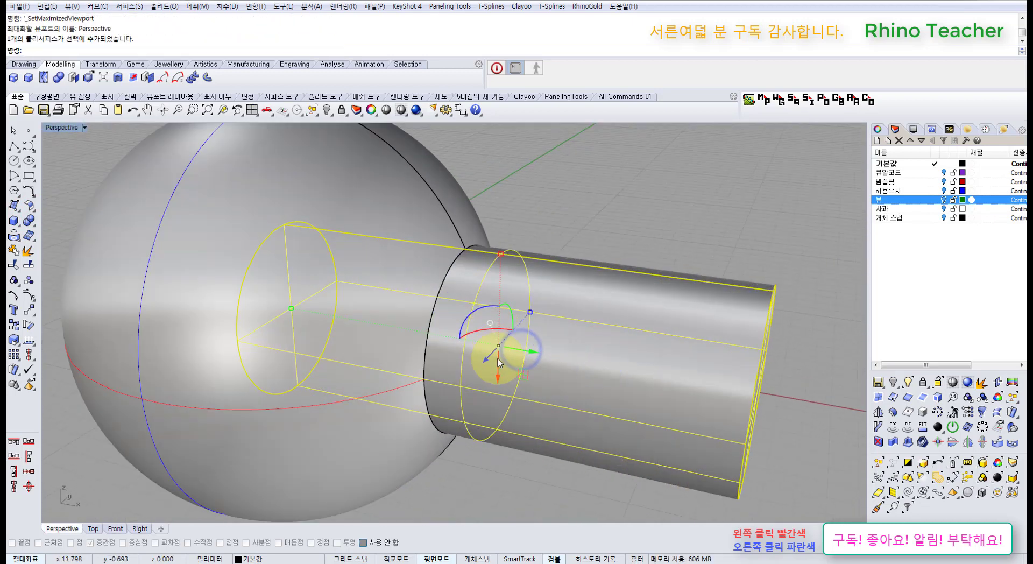
right_click_drag(499, 361, 377, 347)
left_click(339, 346)
left_click(454, 352)
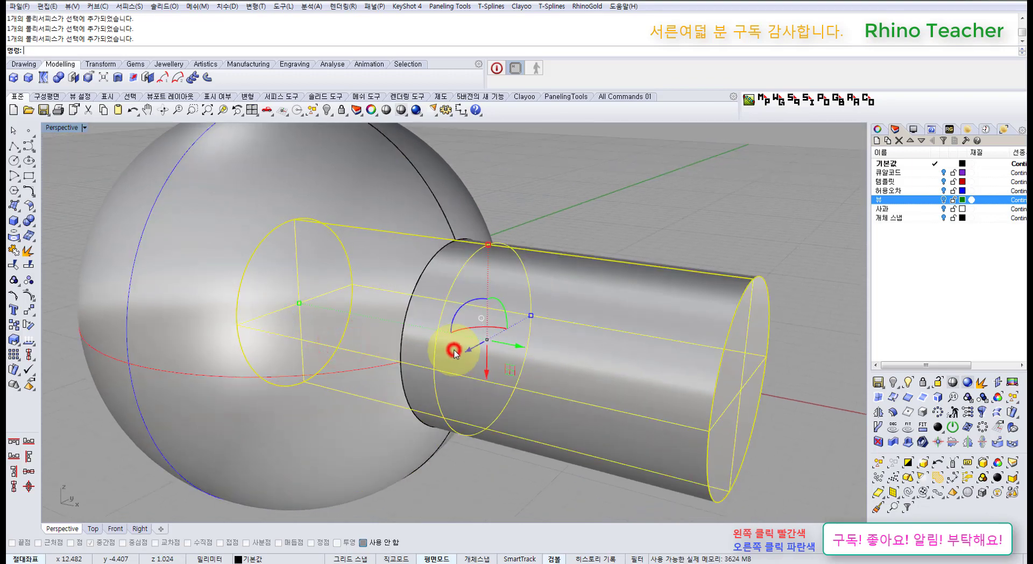
mouse_move(467, 351)
right_mouse_down()
mouse_move(507, 369)
mouse_move(478, 344)
right_mouse_up()
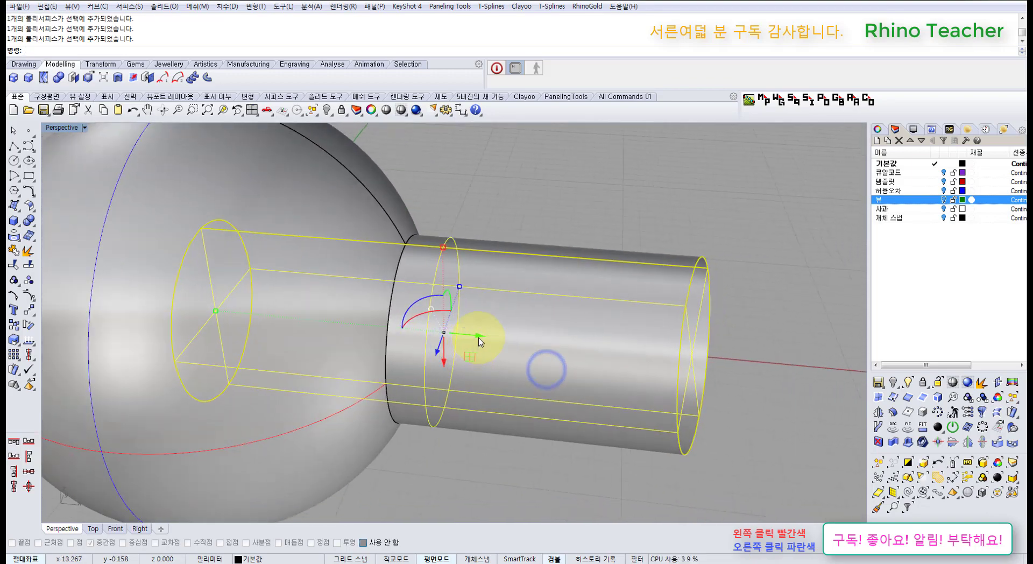
left_click_drag(482, 340, 673, 357)
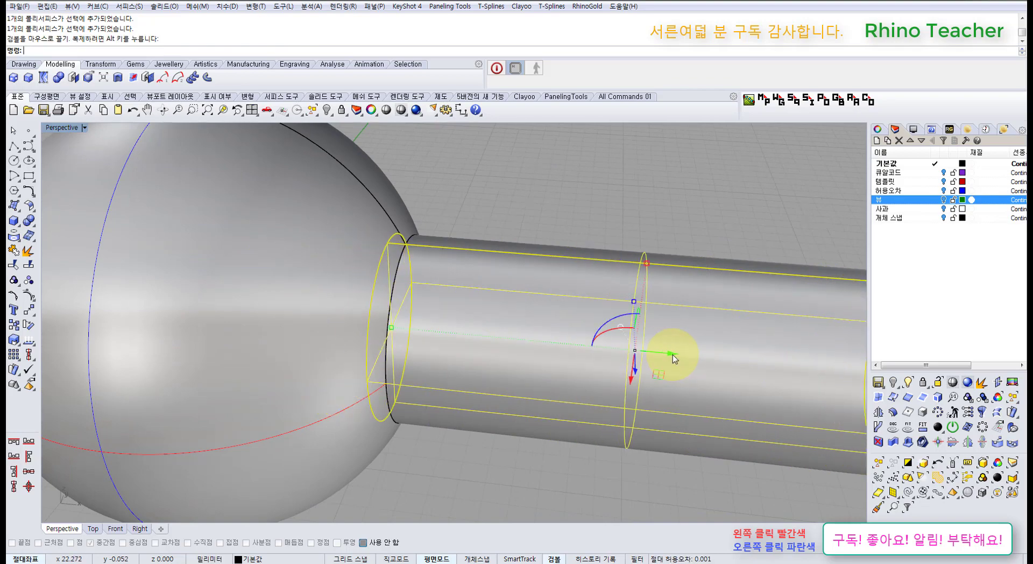
key("ctrl+z")
Shift the cylinder freely in the Perspective viewport, and undo both that move and the Boolean difference
right_click_drag(498, 371, 504, 334)
left_click_drag(504, 334, 491, 341)
mouse_move(462, 302)
right_mouse_down()
mouse_move(390, 312)
mouse_move(497, 340)
right_mouse_up()
scroll(315, 229, "up", 5)
scroll(369, 302, "down", 5)
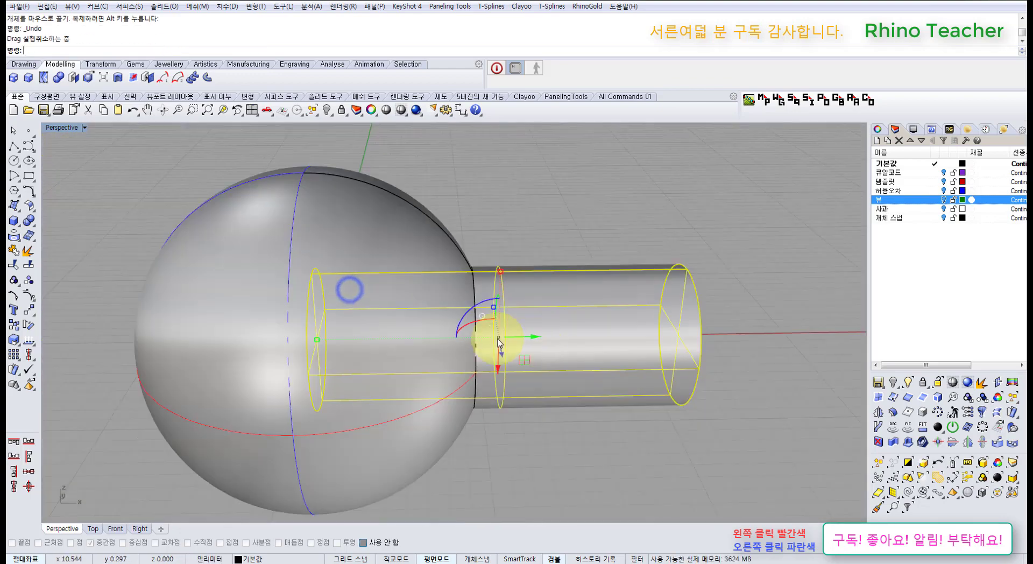
left_click(531, 339)
key("ctrl+z")
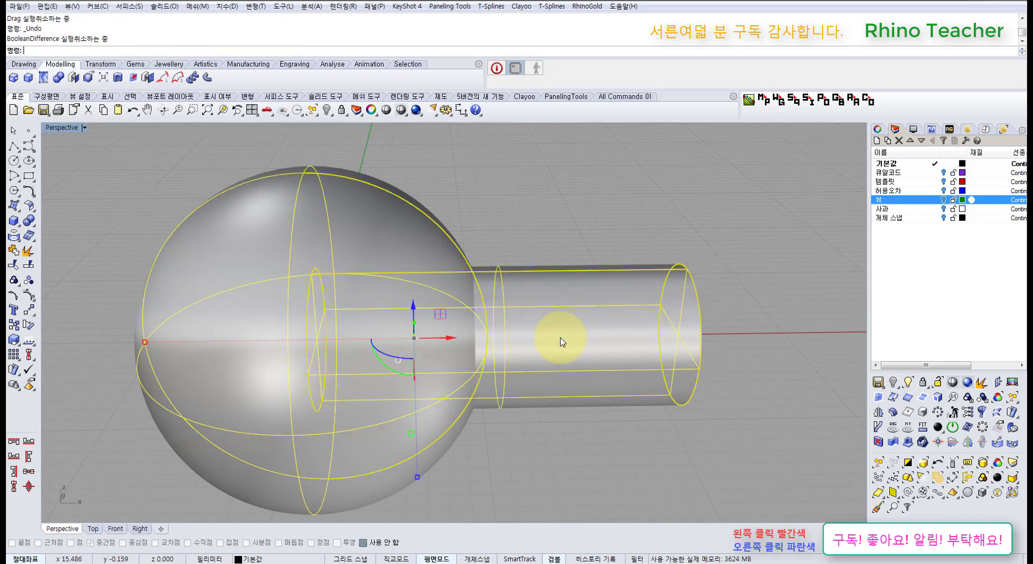
Restore the four-viewport layout fitted to the sphere and cylinder, and clear the selection
left_click(252, 110)
right_click(237, 111)
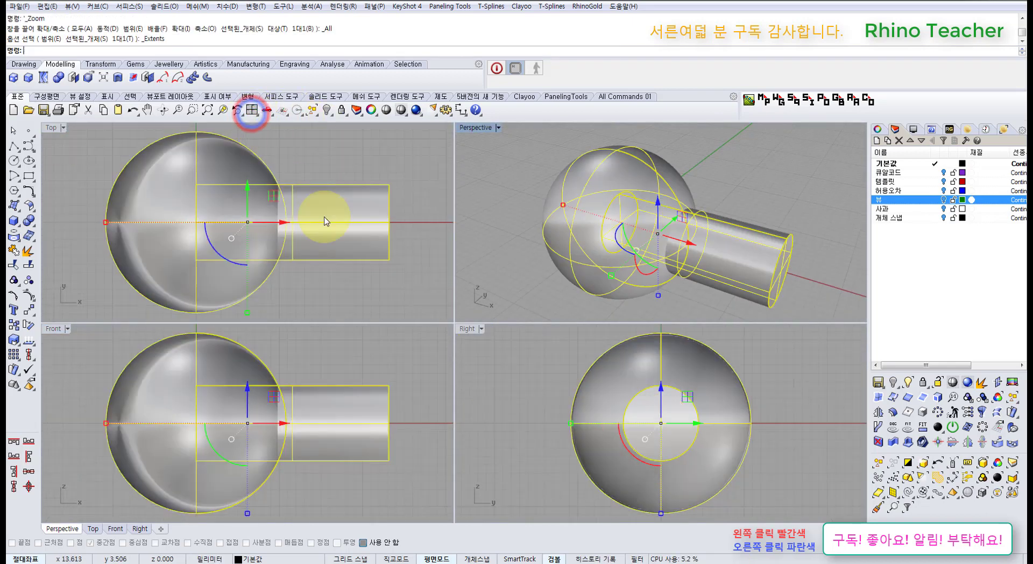
left_click(248, 111)
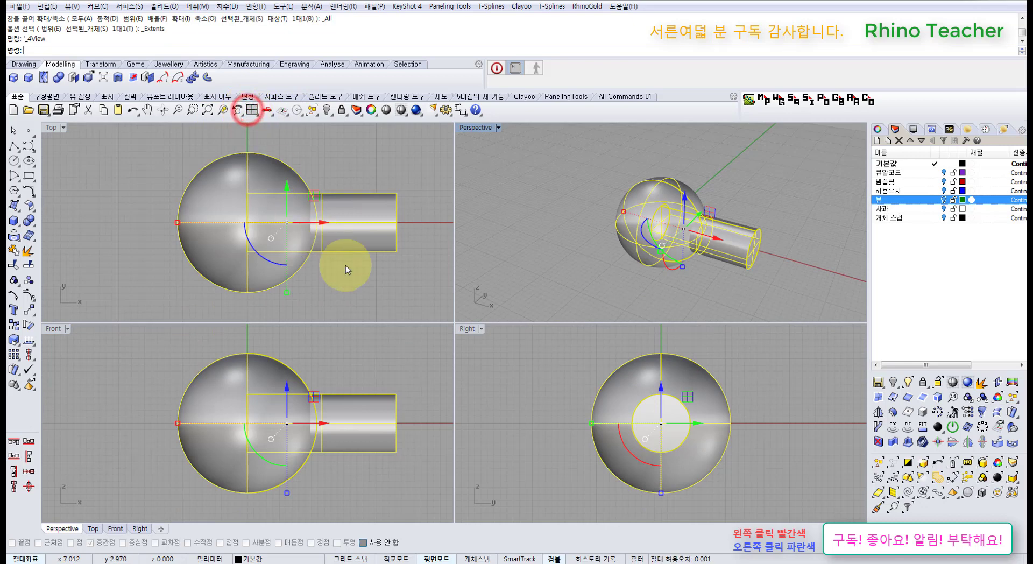
scroll(369, 362, "down", 3)
left_click(381, 371)
right_click_drag(371, 366, 334, 422)
scroll(389, 379, "up", 2)
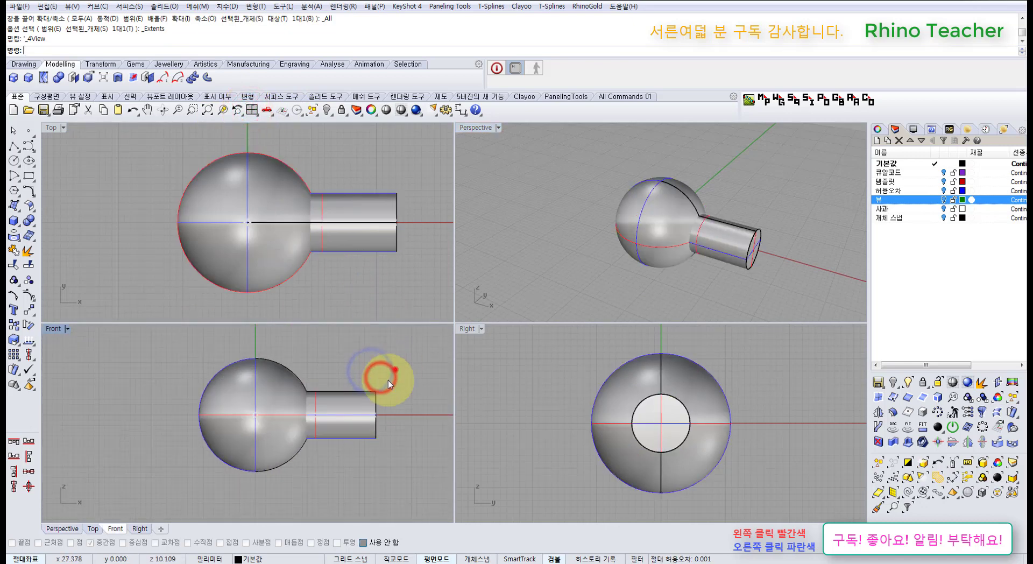
Select the cylinder and rotate it upward by about 41° around the origin (0) in the Front viewport
left_click(357, 403)
scroll(363, 396, "down", 2)
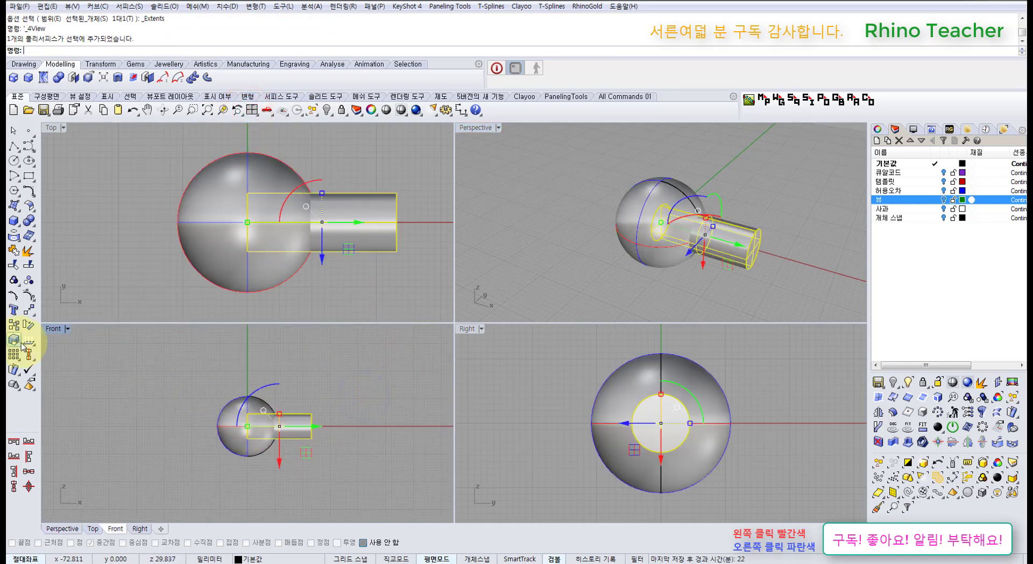
left_click(28, 325)
type("0")
key("Return")
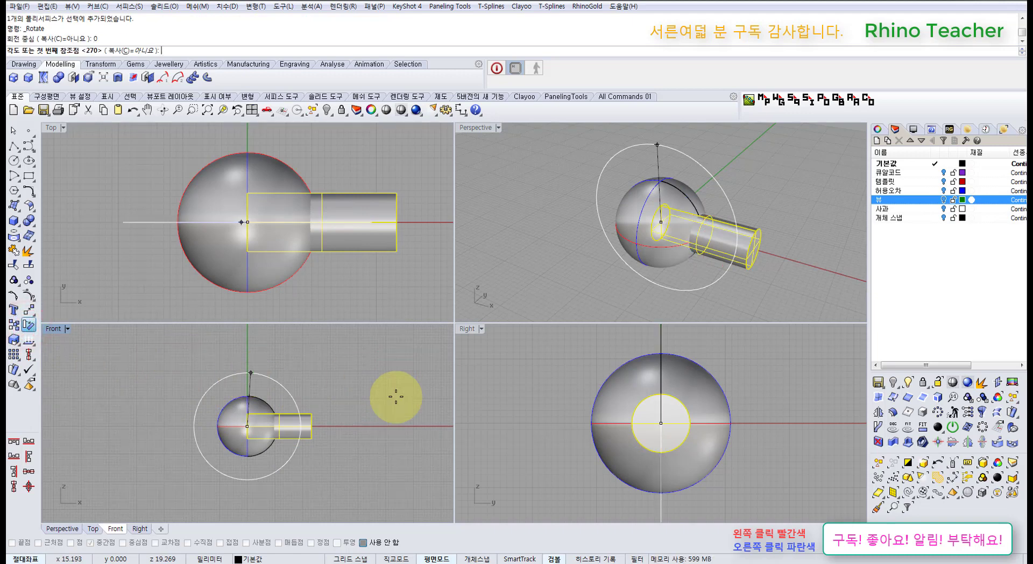
left_click(395, 421)
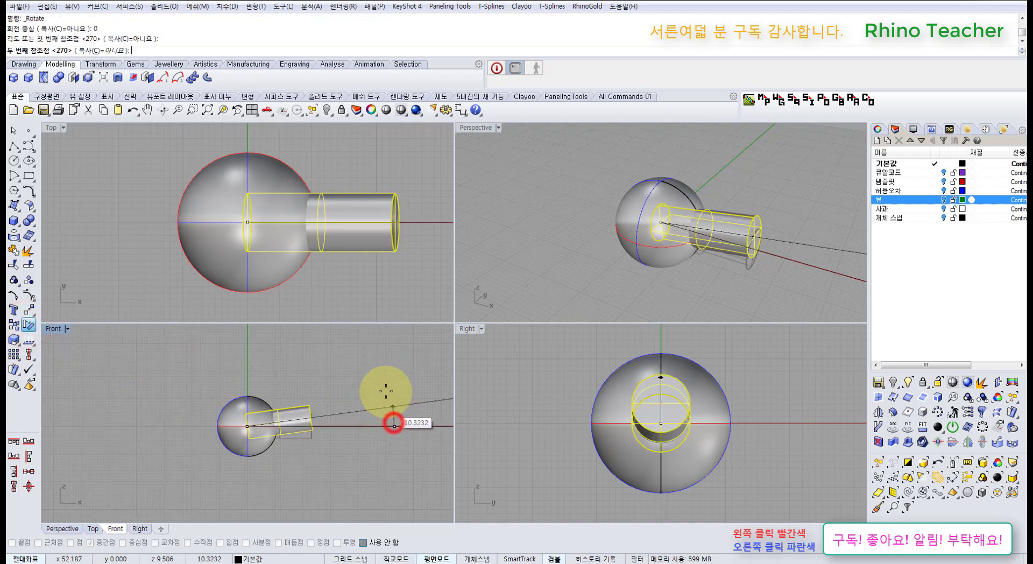
left_click(341, 343)
Rotate the cylinder counterclockwise around the origin (0) in the Top viewport so it points diagonally away from the X axis
key("Return")
type("0")
key("Return")
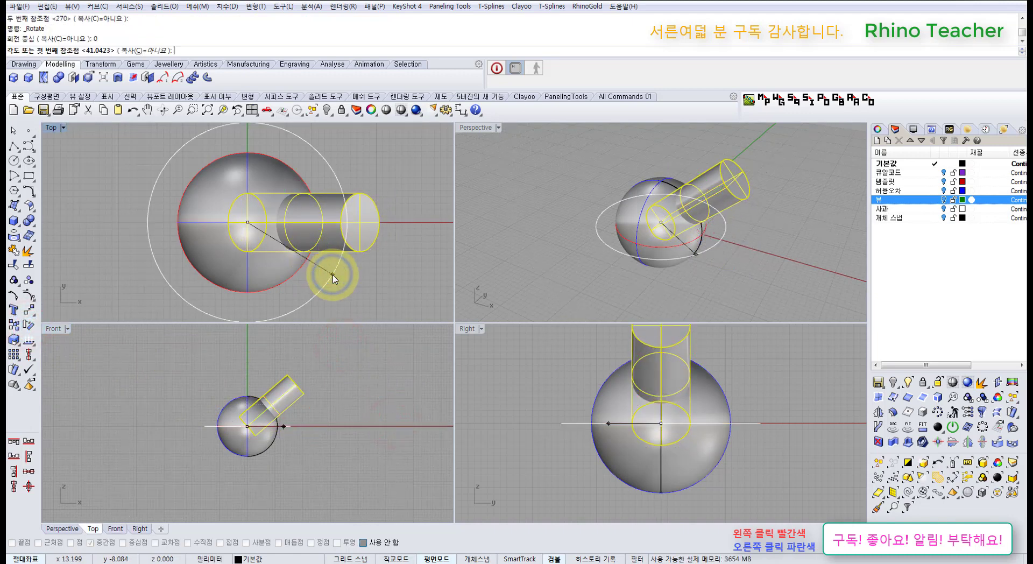
left_click(347, 291)
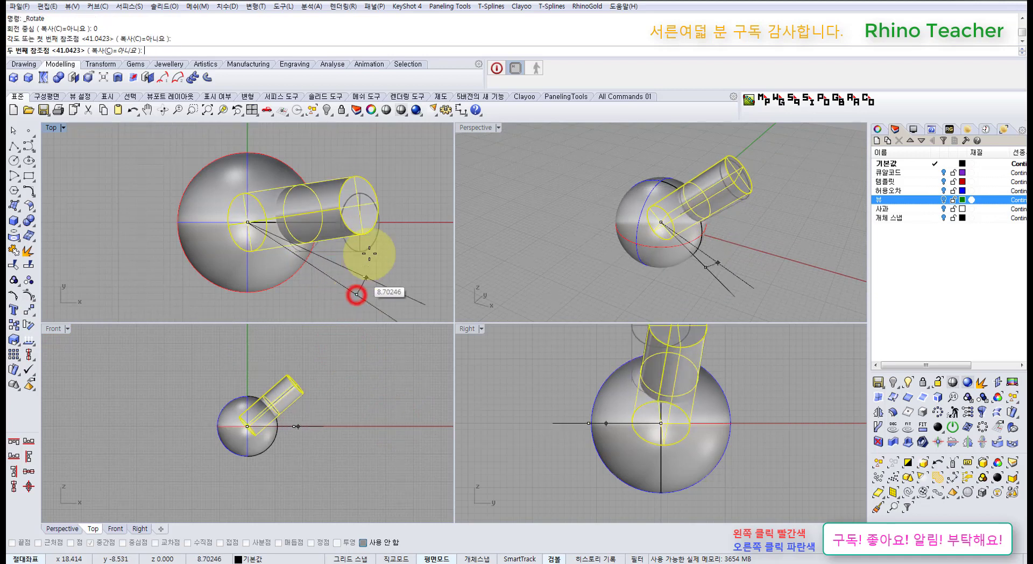
left_click(366, 214)
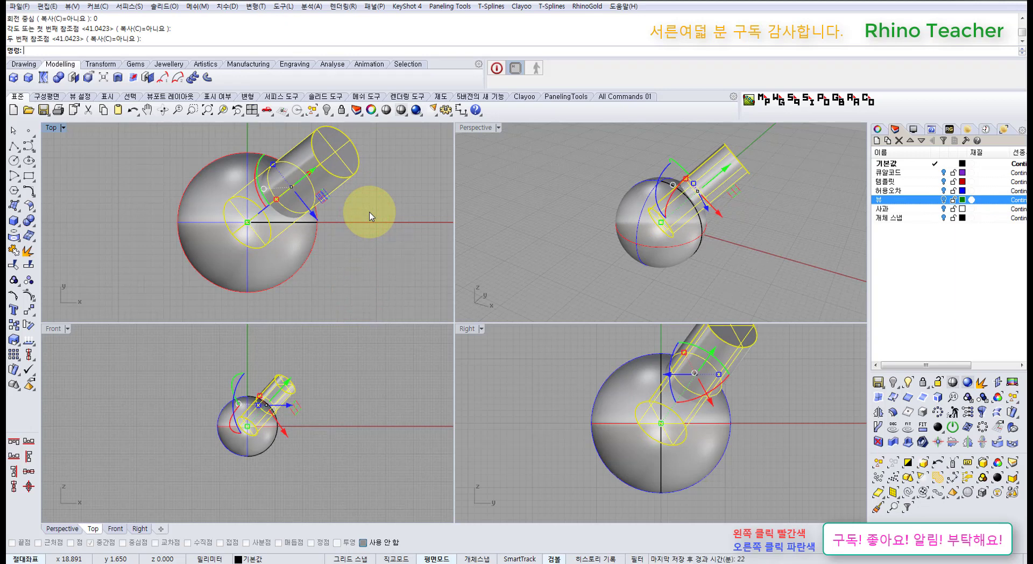
Maximize the Perspective viewport, deselect the cylinder, and turn off the gumball
double_click(469, 129)
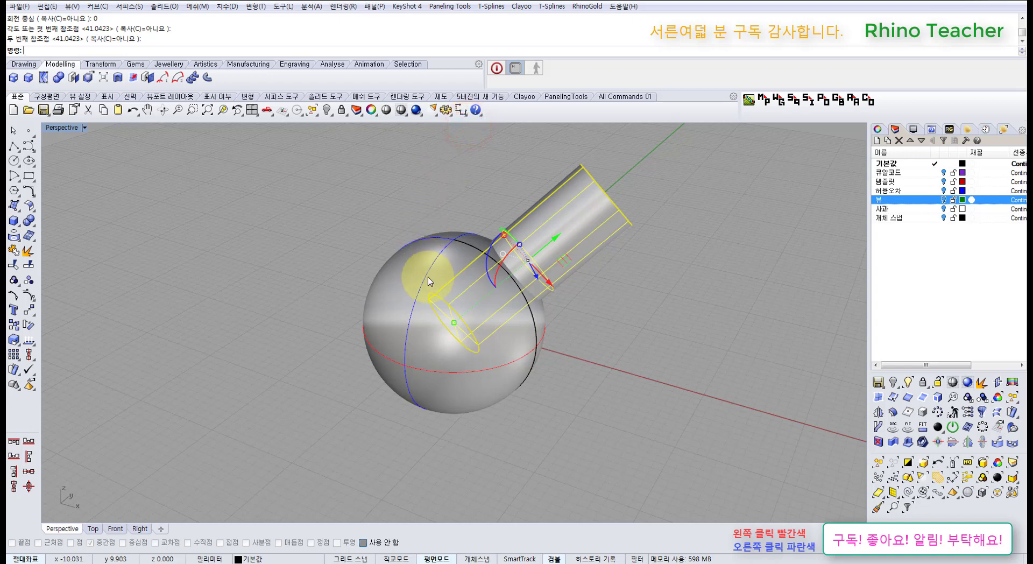
left_click(300, 271)
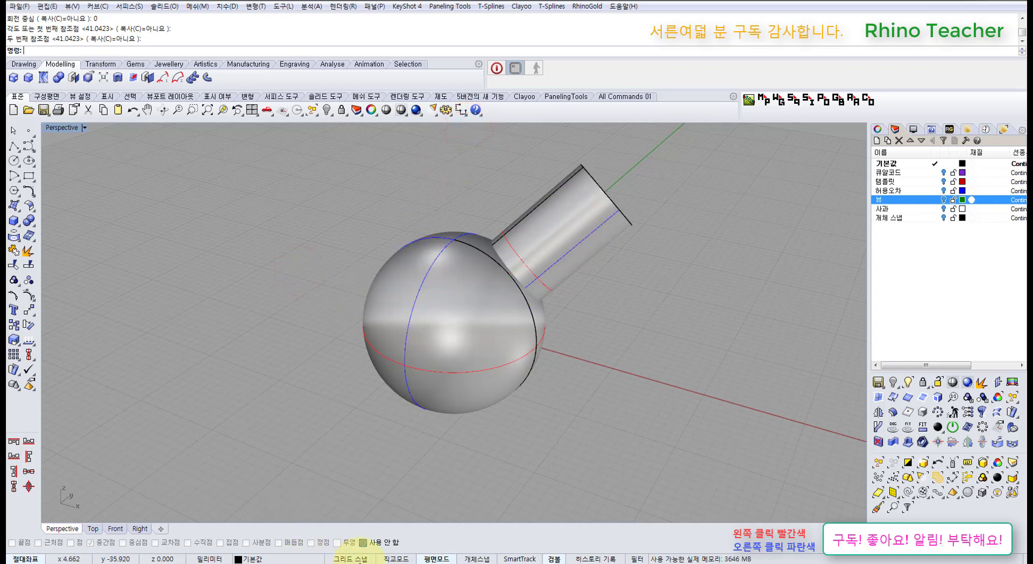
right_click_drag(430, 476, 437, 474)
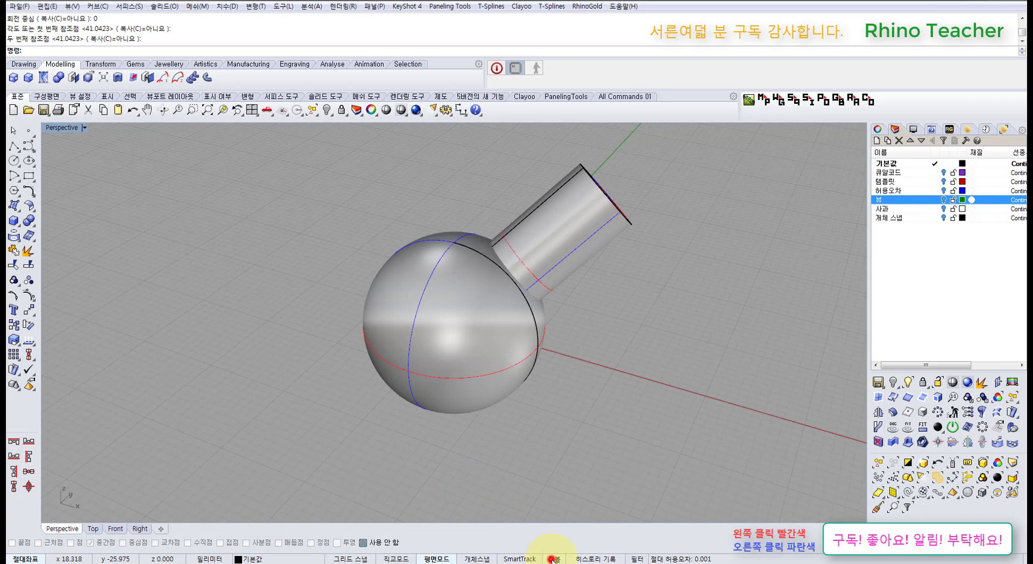
right_click_drag(551, 384, 385, 283)
Subtract the tilted cylinder from the sphere with Boolean Difference, keeping the original cylinder
left_click(446, 311)
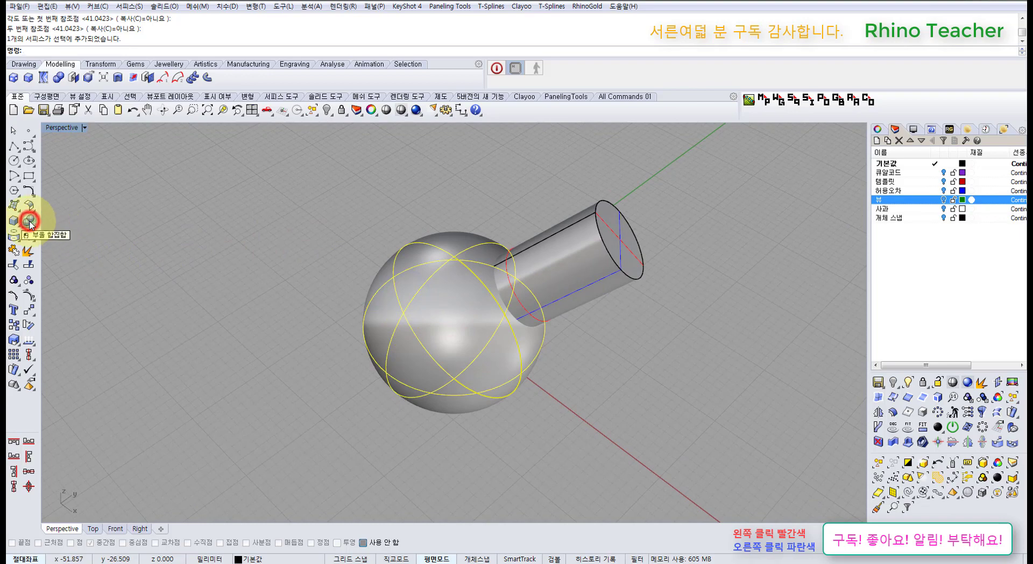
left_click(62, 224)
left_click(574, 284)
right_click(574, 285)
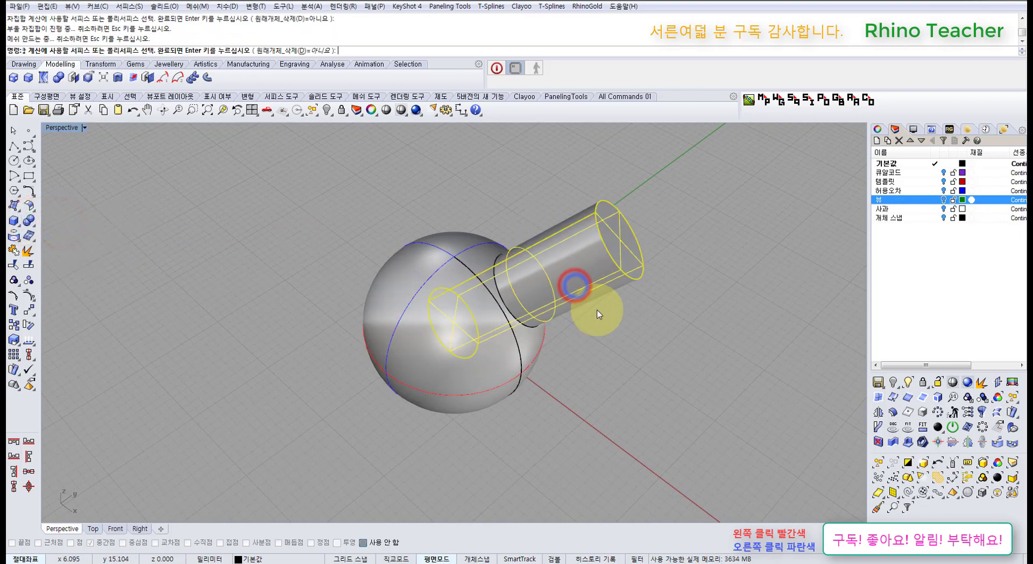
Select the cylinder to view it inside the cut sphere, return to the four-viewport layout and clear the selection
mouse_move(604, 332)
right_mouse_down()
mouse_move(610, 344)
mouse_move(477, 331)
mouse_move(477, 318)
right_mouse_up()
scroll(476, 337, "up", 3)
left_click(491, 322)
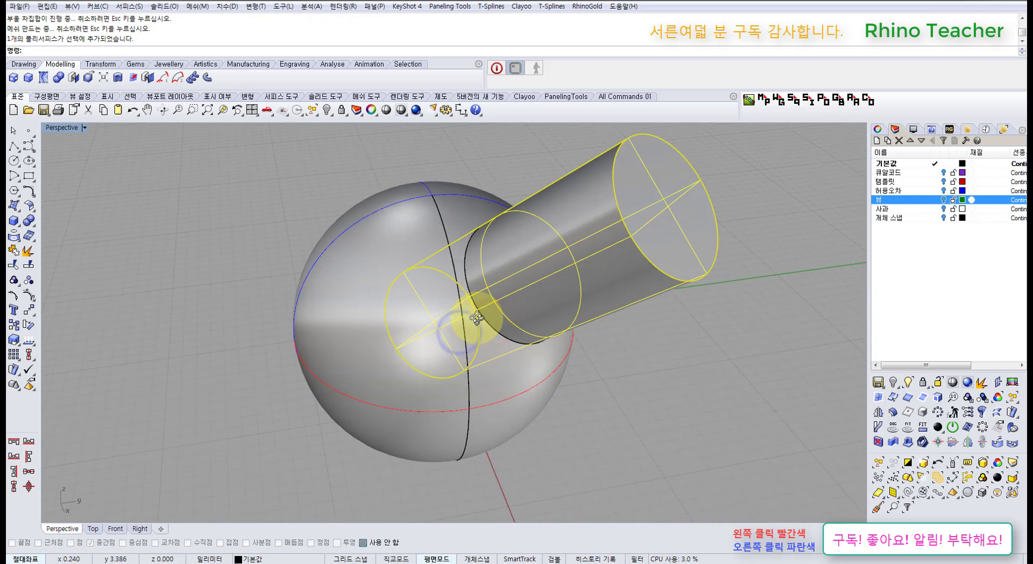
left_click(252, 111)
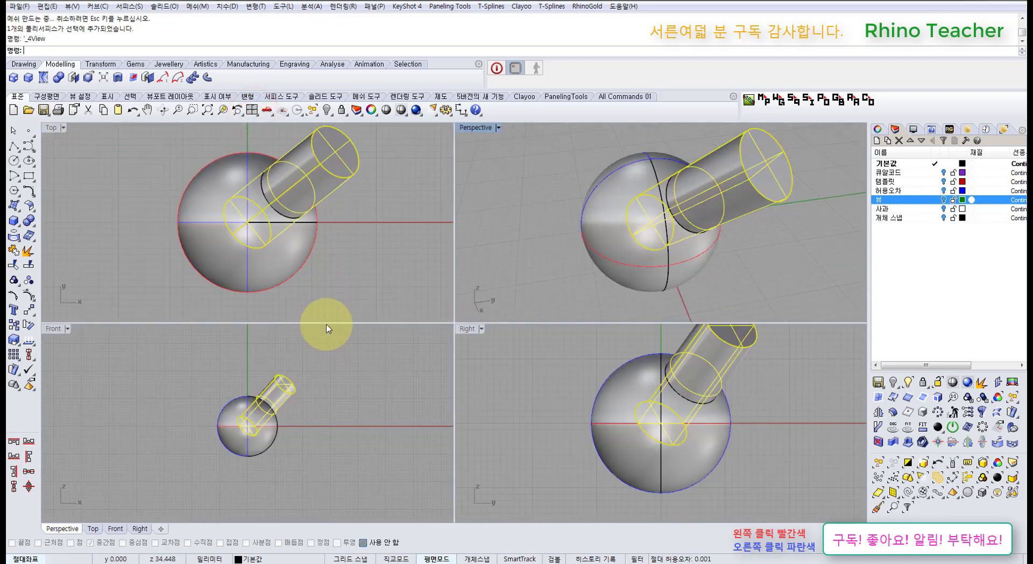
left_click(356, 282)
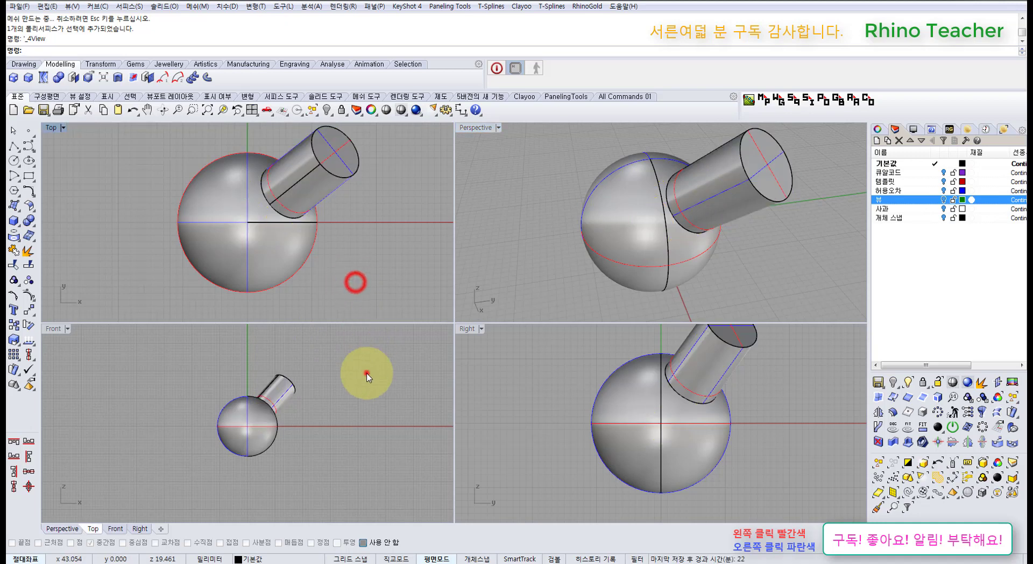
left_click(366, 373)
Select the cylinder, move it diagonally up and away from the sphere in the Front viewport, and undo the move
left_click(290, 397)
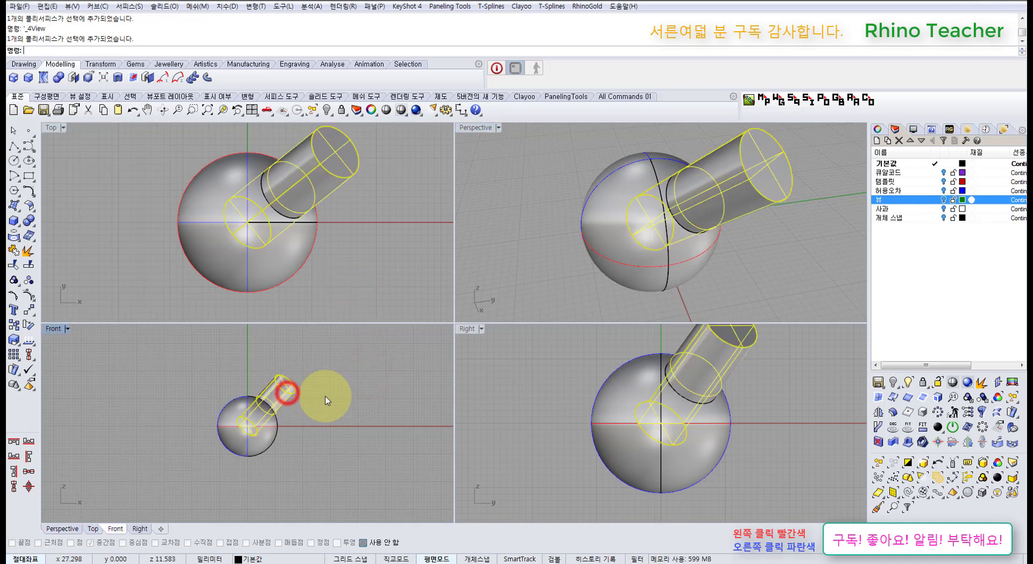
left_click_drag(281, 401, 295, 391)
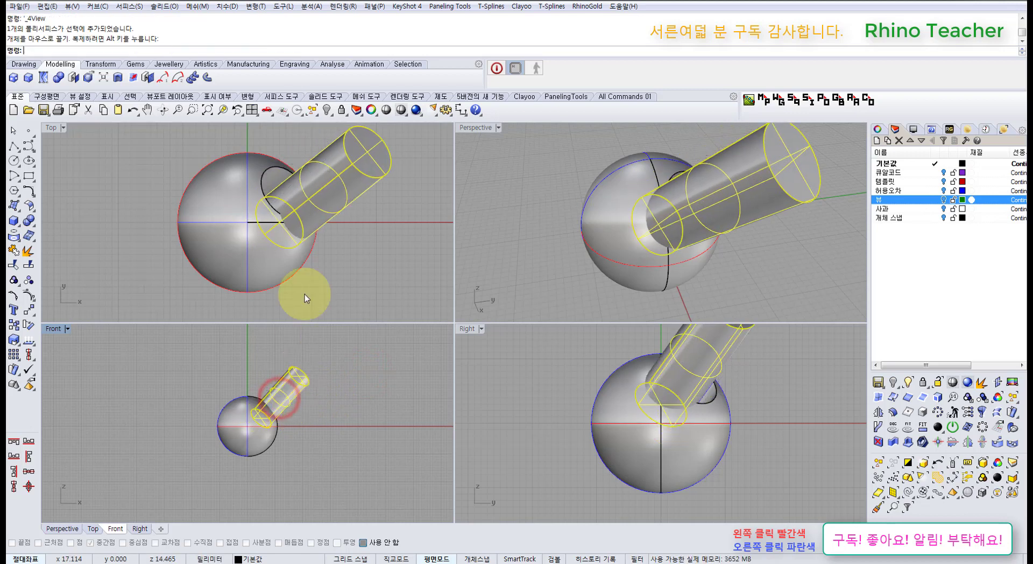
key("ctrl+z")
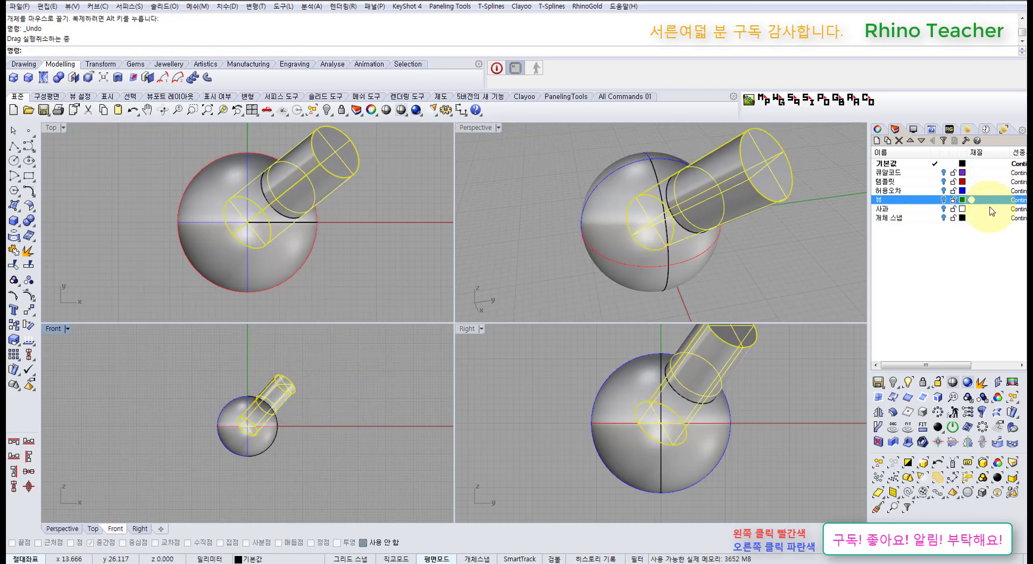
Set the cylinder's display color to red (빨강) in its object properties, and deselect it
left_click(877, 130)
left_click(981, 201)
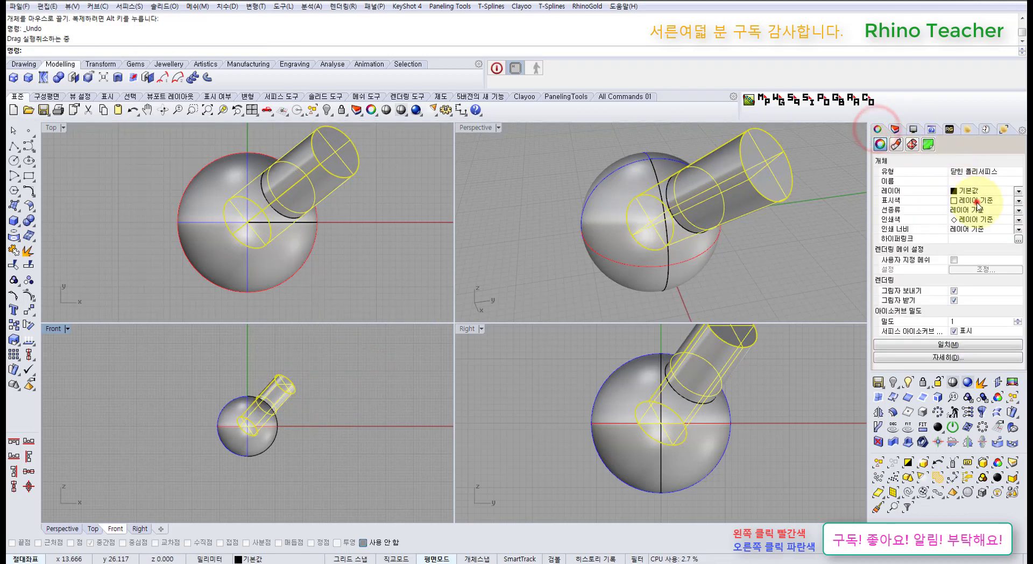
left_click(964, 241)
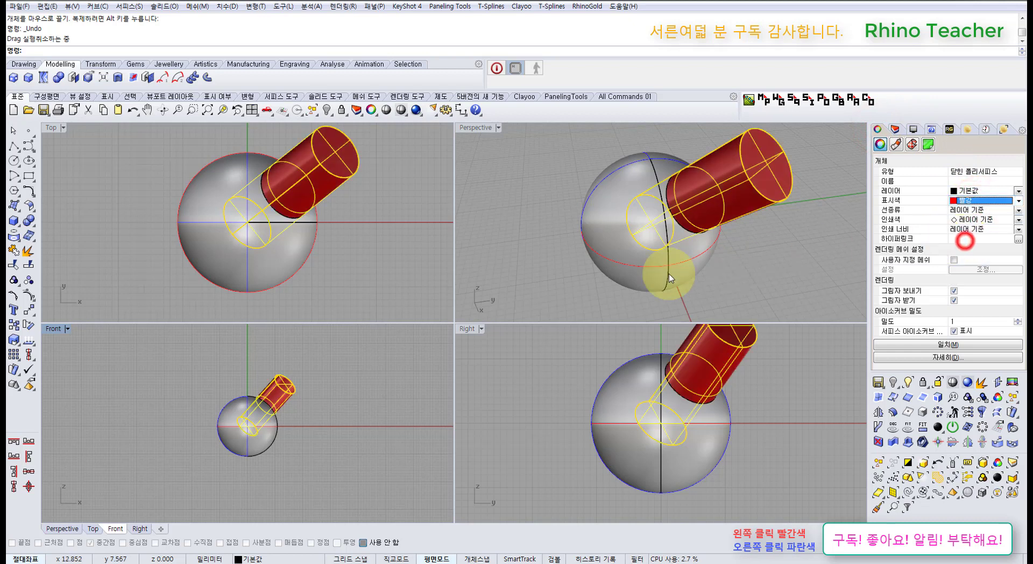
left_click(538, 273)
Select the red cylinder and move it a short distance in the positive Y direction in the Top viewport
right_click_drag(334, 220, 319, 282)
left_click(301, 237)
left_click_drag(301, 234, 347, 252)
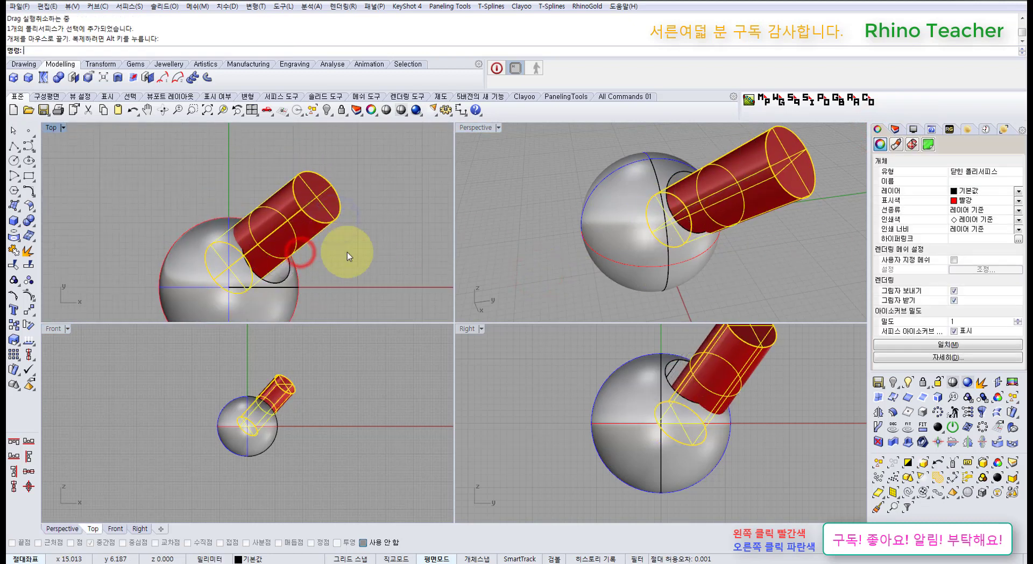
Undo the cylinder's last move, maximize the Perspective viewport and orbit to look straight at the cylinder's end face
key("ctrl+z")
double_click(484, 129)
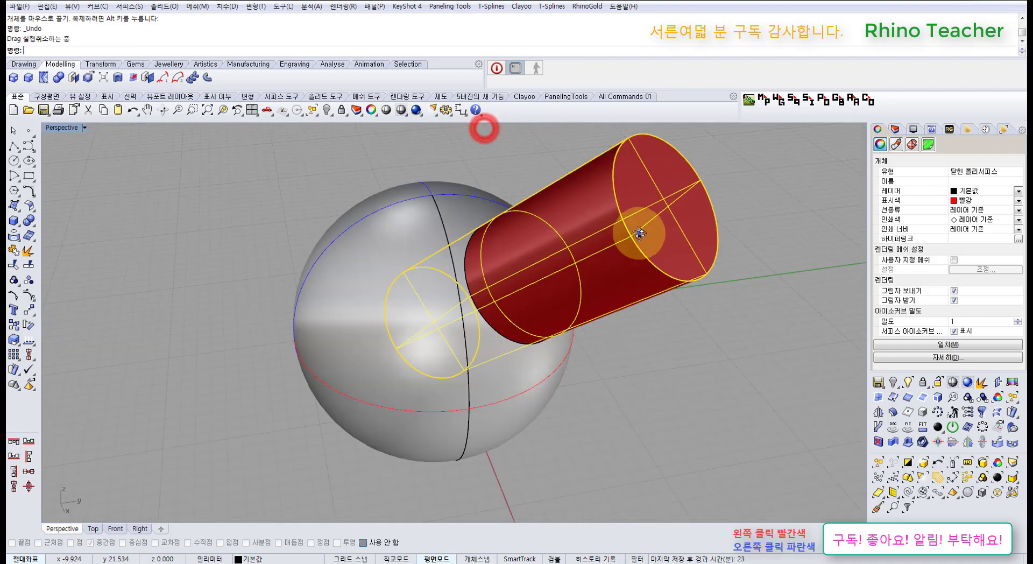
right_click_drag(636, 231, 547, 247)
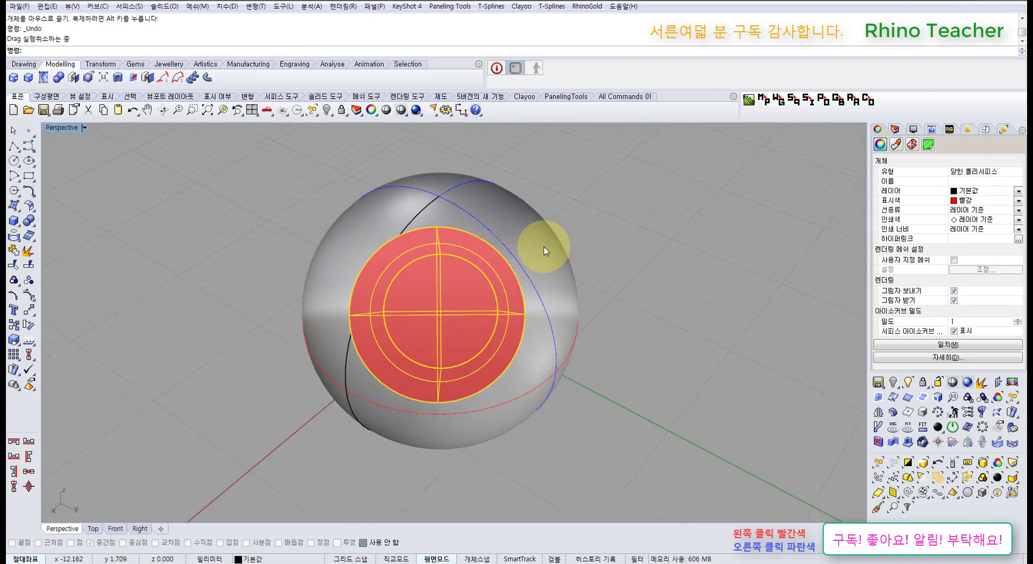
scroll(548, 247, "down", 4)
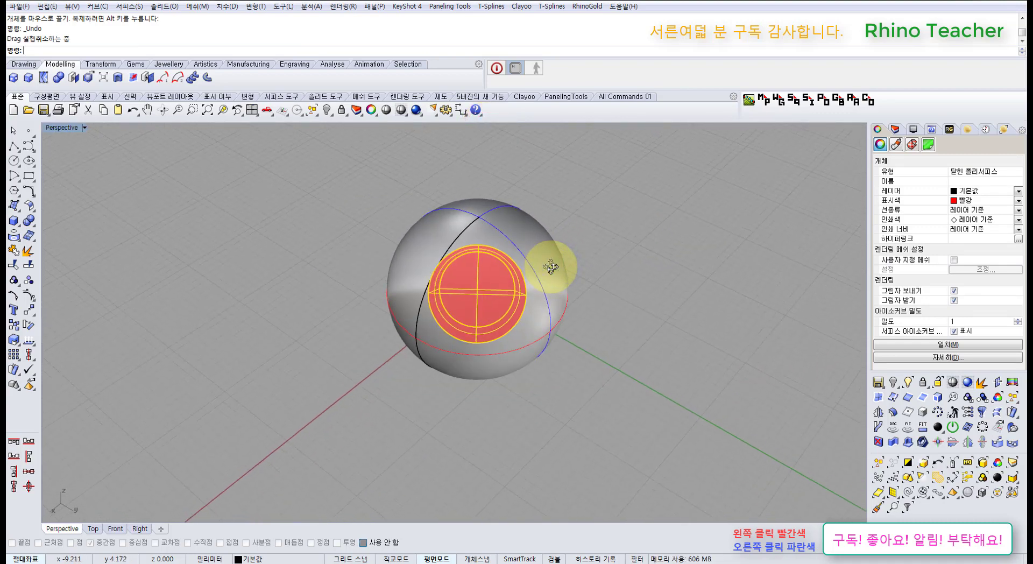
Float the construction plane (구성평면) tools over the viewport and fine-tune the Perspective view down the cylinder's axis
left_click(282, 113)
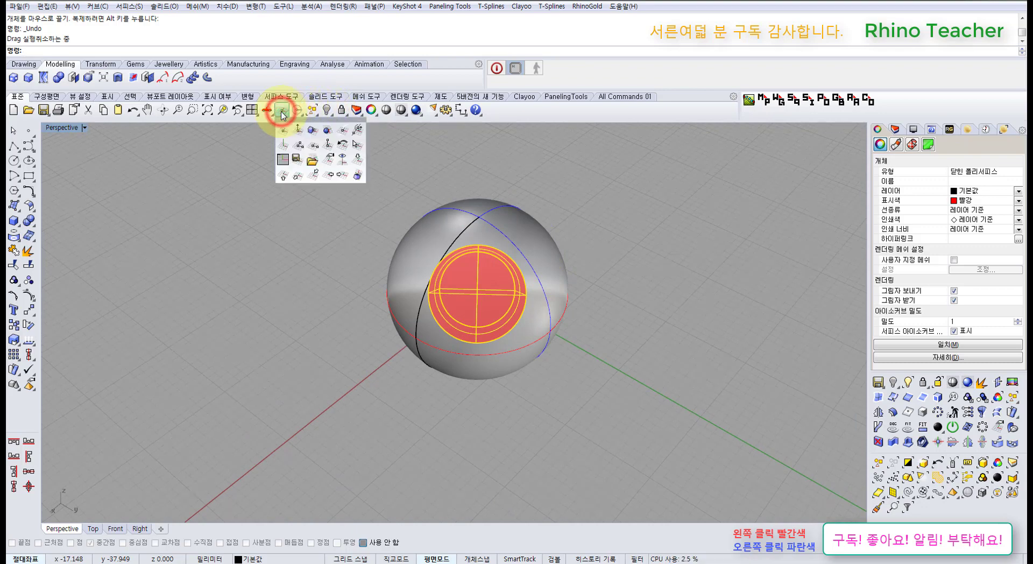
left_click_drag(293, 123, 266, 150)
mouse_move(431, 260)
right_mouse_down()
mouse_move(438, 253)
mouse_move(423, 258)
right_mouse_up()
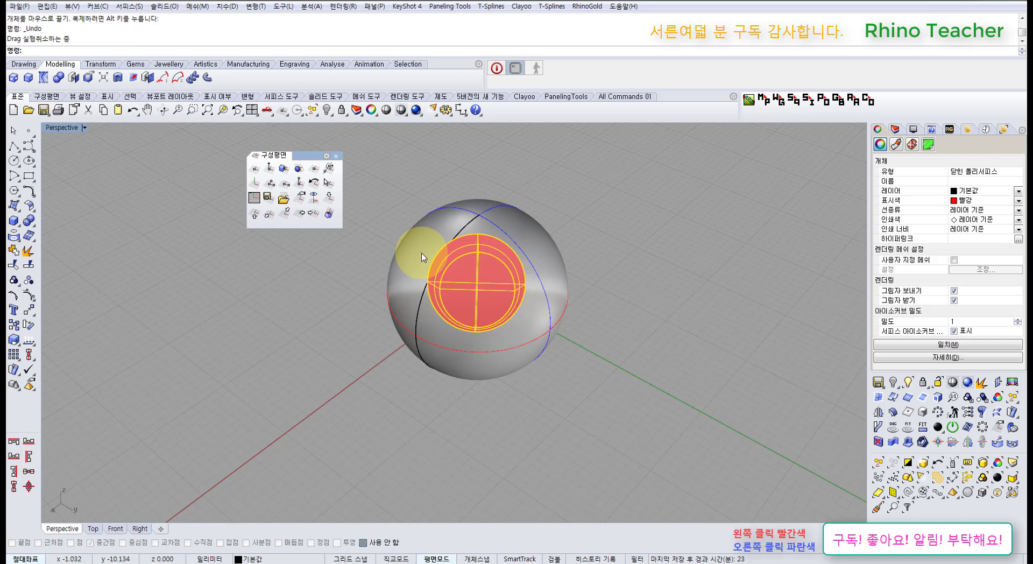
left_click_drag(423, 258, 493, 292)
right_click(498, 289)
right_click_drag(498, 288, 499, 288)
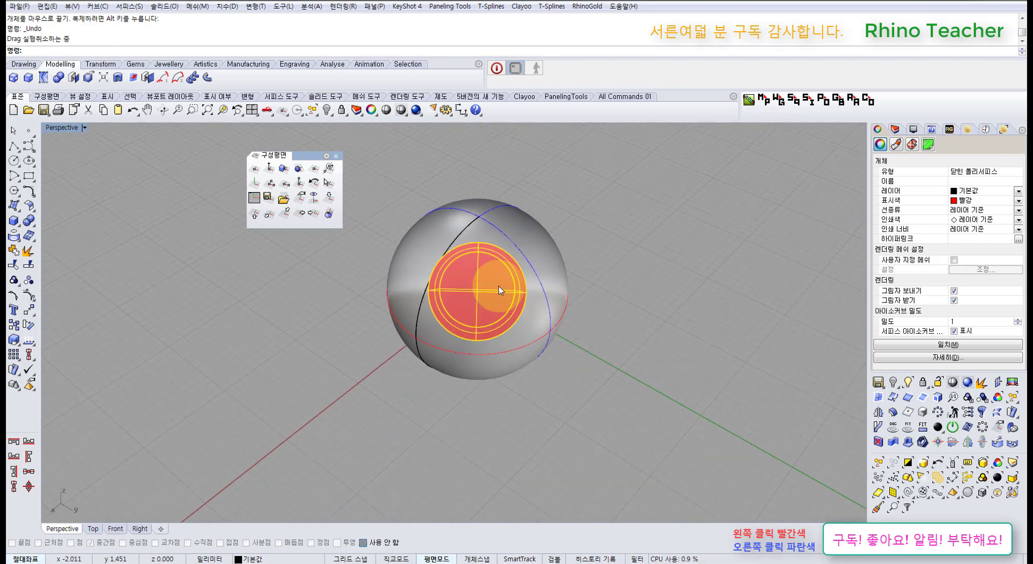
Deselect the cylinder, set the construction plane to the current view, and show four viewports aligned to that plane
left_click(659, 292)
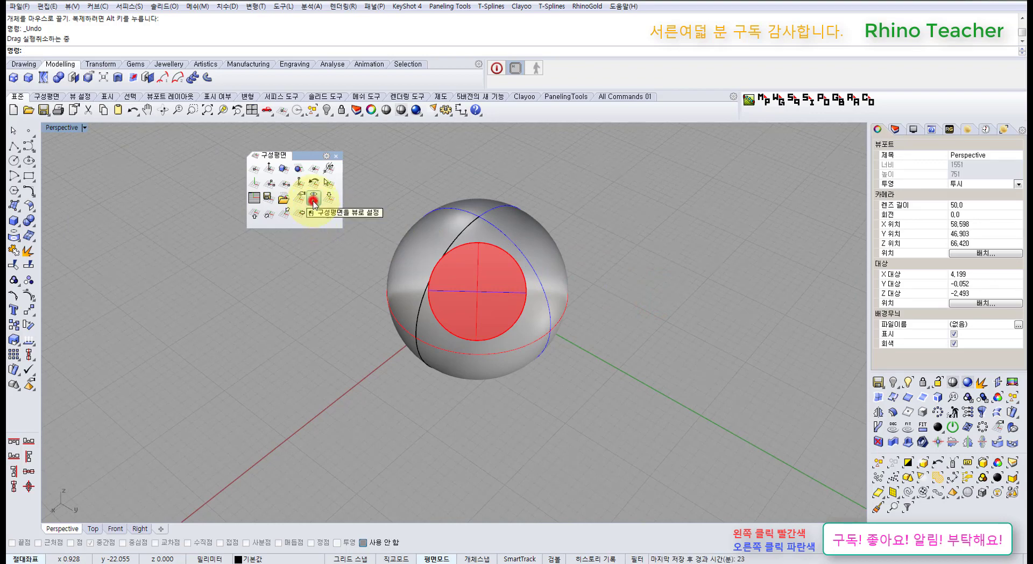
left_click(313, 202)
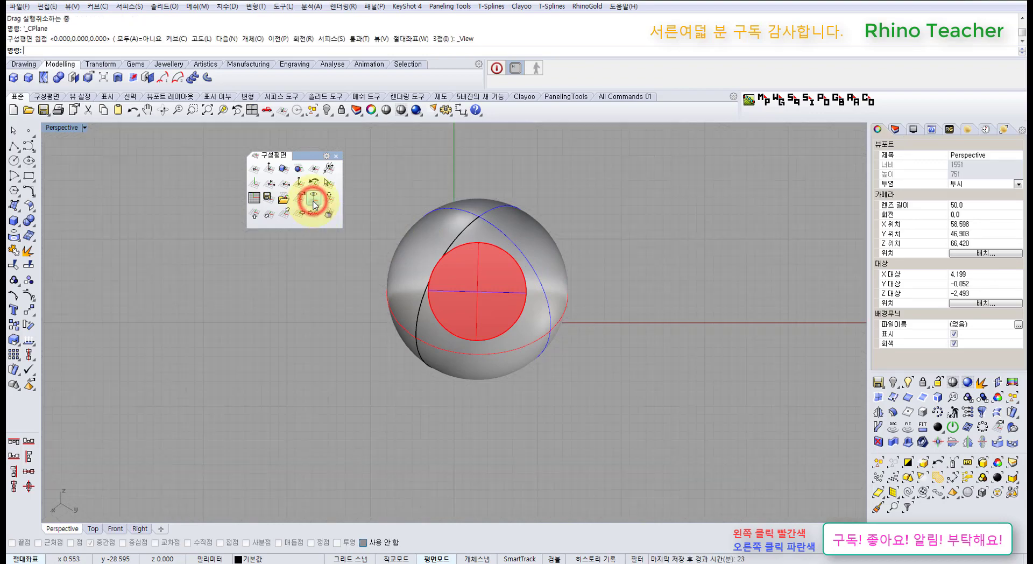
left_click(253, 111)
right_click_drag(339, 330, 299, 435)
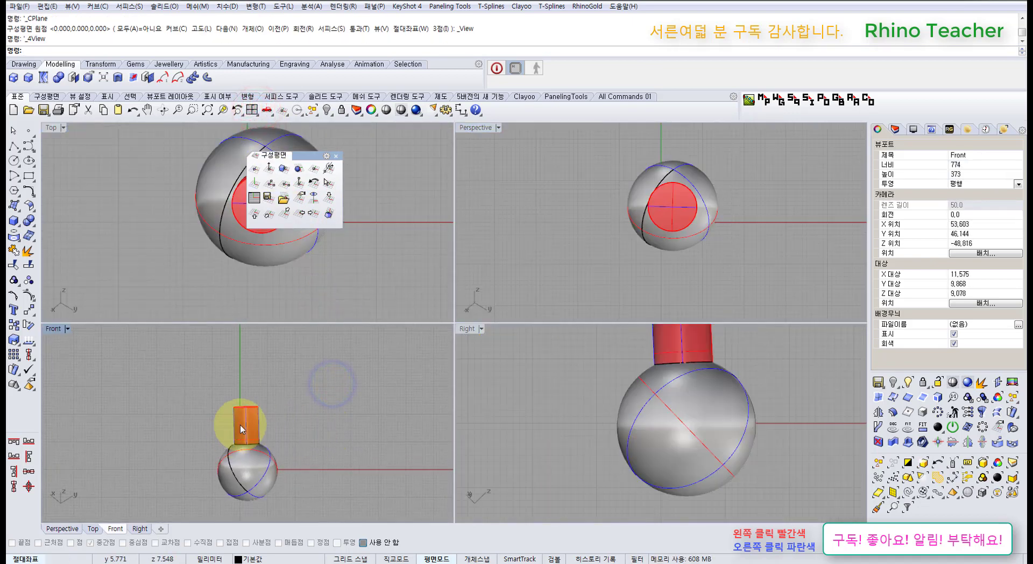
scroll(240, 424, "up", 4)
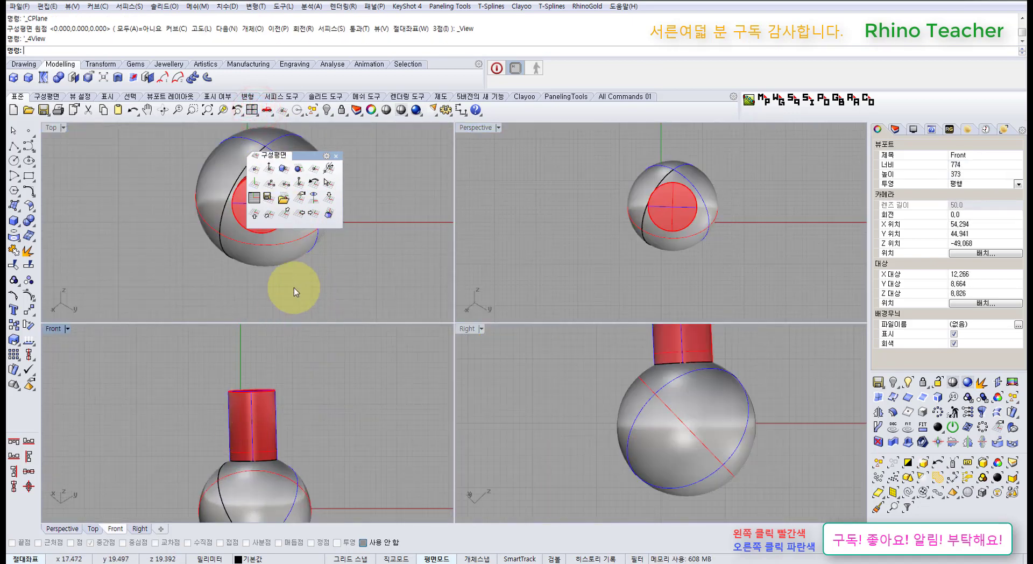
Reset the four viewports to their standard directions and orbit Perspective to look straight down the cylinder's axis
left_click(253, 111)
mouse_move(350, 384)
right_mouse_down()
mouse_move(347, 416)
mouse_move(364, 362)
mouse_move(351, 404)
right_mouse_up()
left_click_drag(314, 156, 444, 249)
right_click_drag(779, 206, 601, 236)
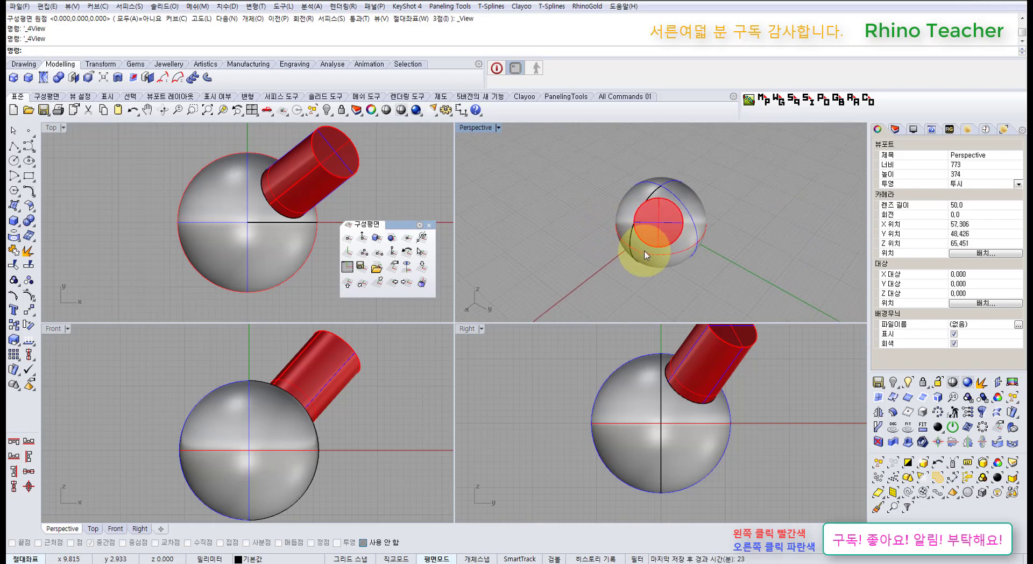
Set the construction plane to the Perspective view and move the cylinder upward away from the sphere in the Front viewport
left_click(407, 266)
right_click_drag(335, 375, 315, 440)
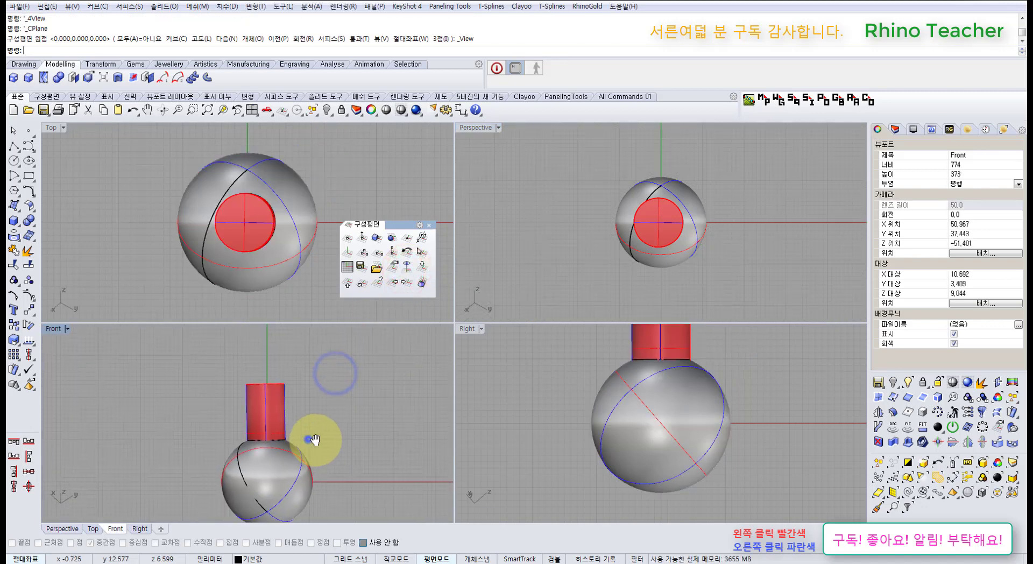
left_click(286, 410)
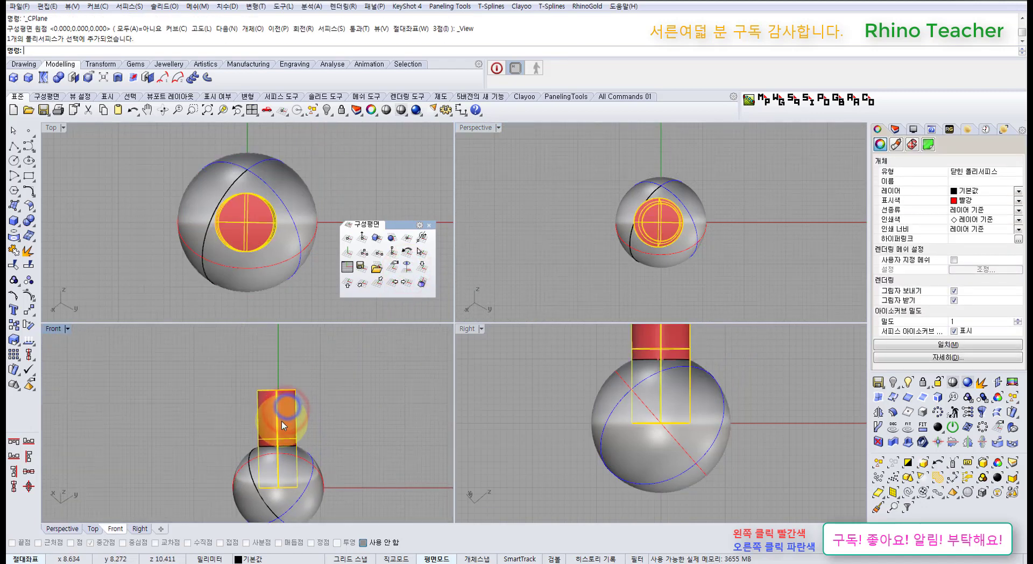
left_click_drag(284, 422, 285, 395)
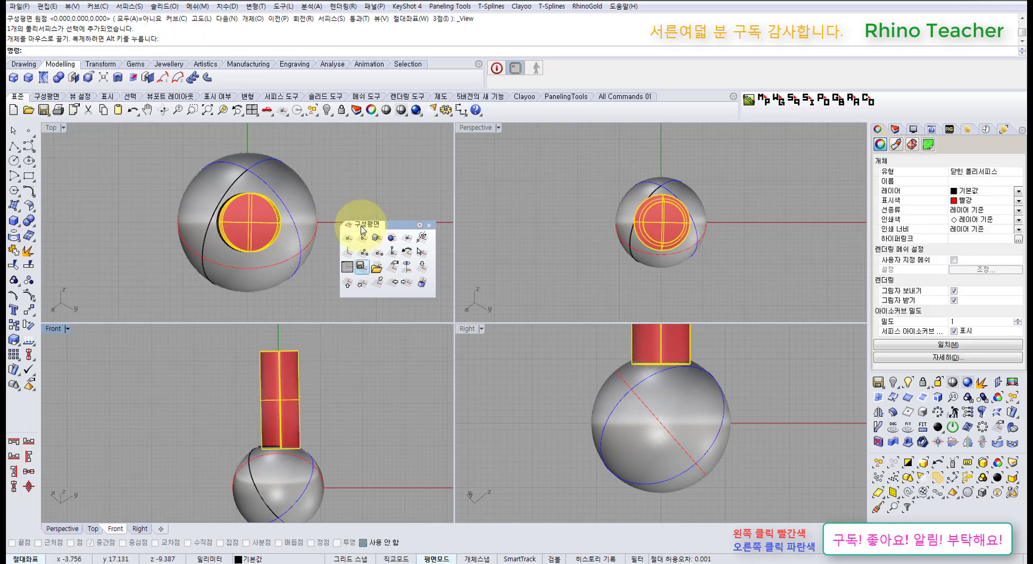
Reset the four viewports to their standard directions and undo the cylinder's move
left_click(251, 111)
key("ctrl+z")
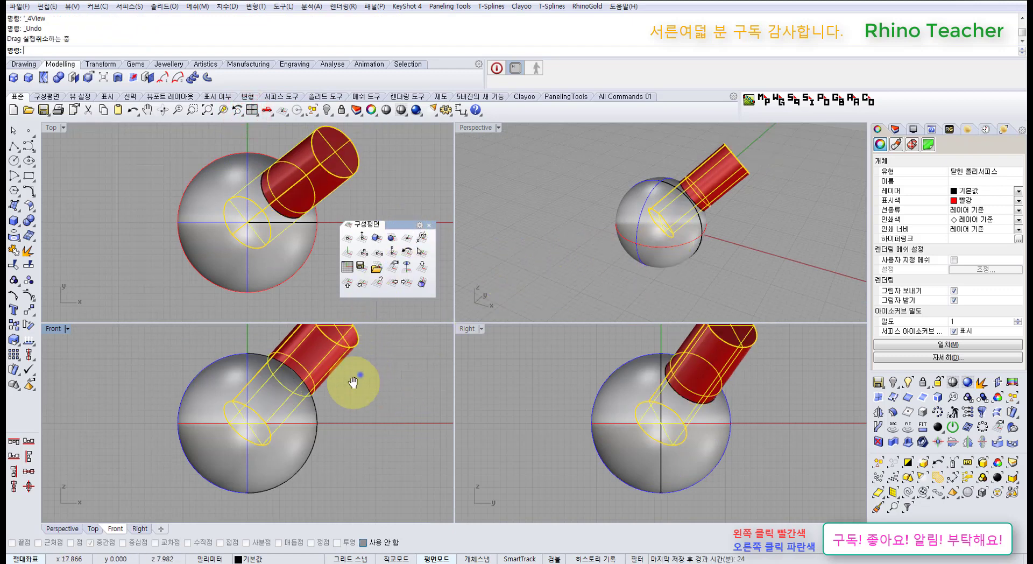
right_click_drag(359, 374, 335, 419)
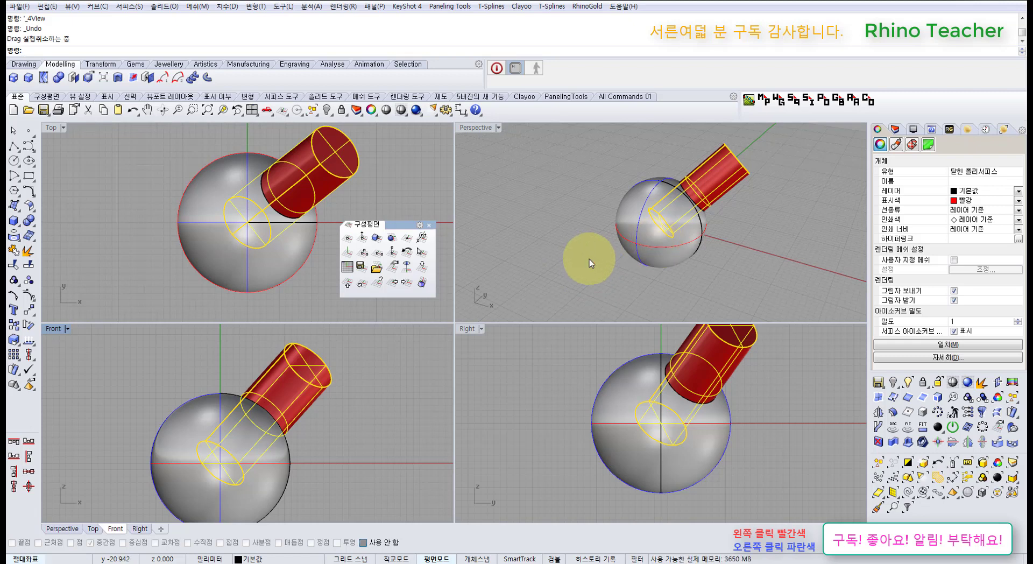
Deselect the cylinder in a maximized Perspective viewport and orbit until its end face is seen head-on
left_click(479, 129)
double_click(479, 130)
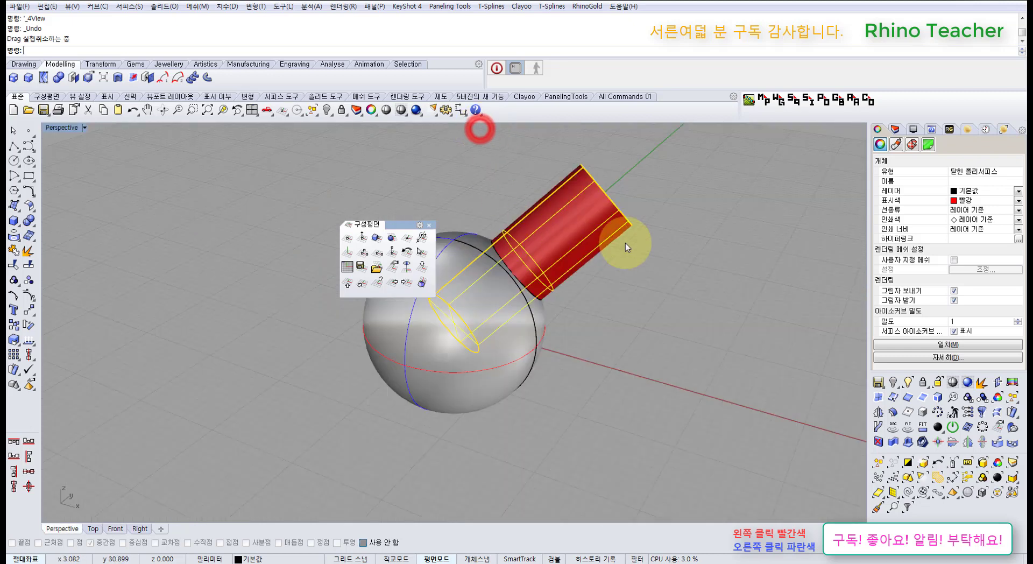
right_click_drag(625, 243, 530, 233)
left_click(531, 230)
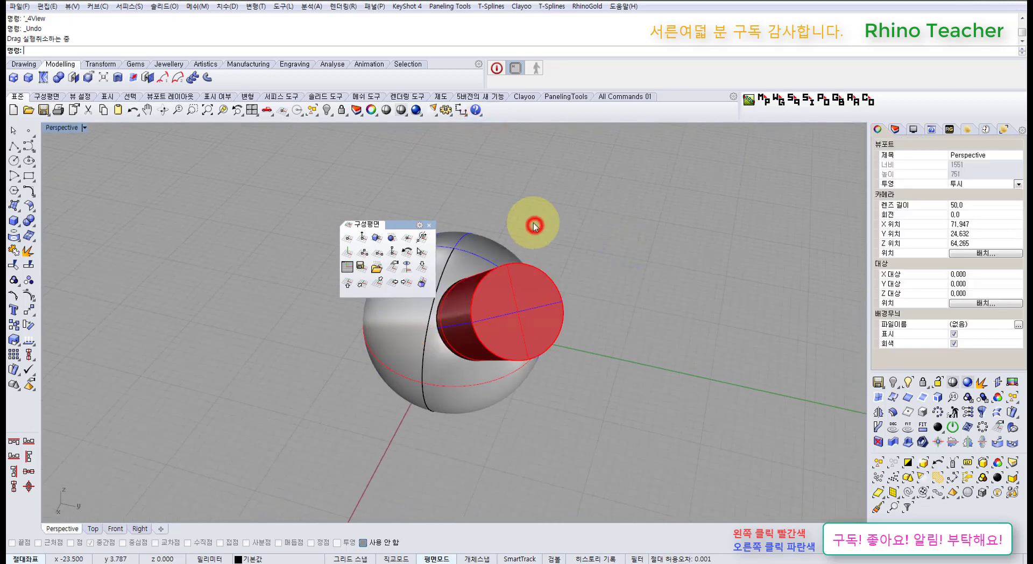
left_click_drag(397, 225, 271, 206)
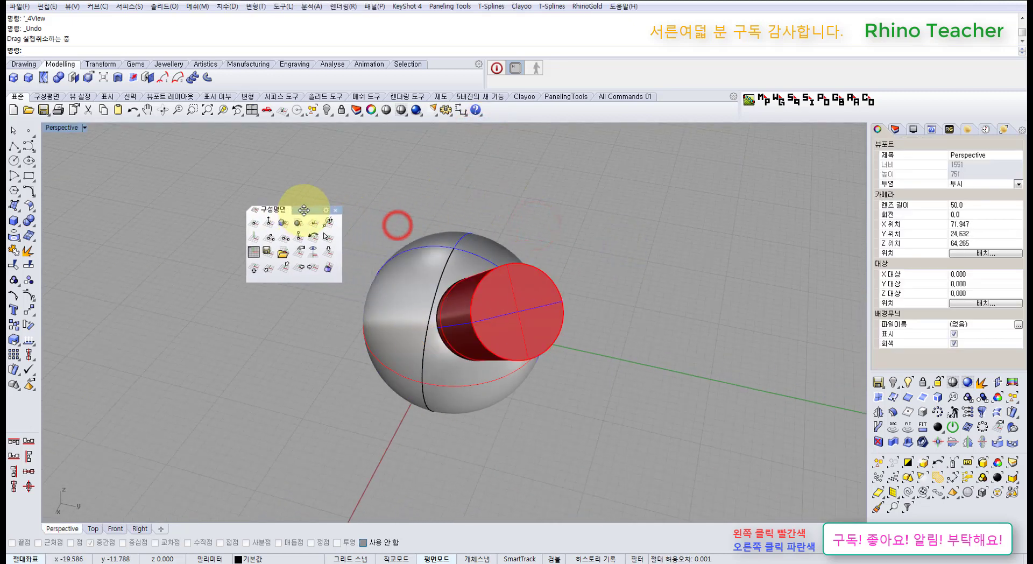
right_click_drag(487, 260, 438, 260, "shift")
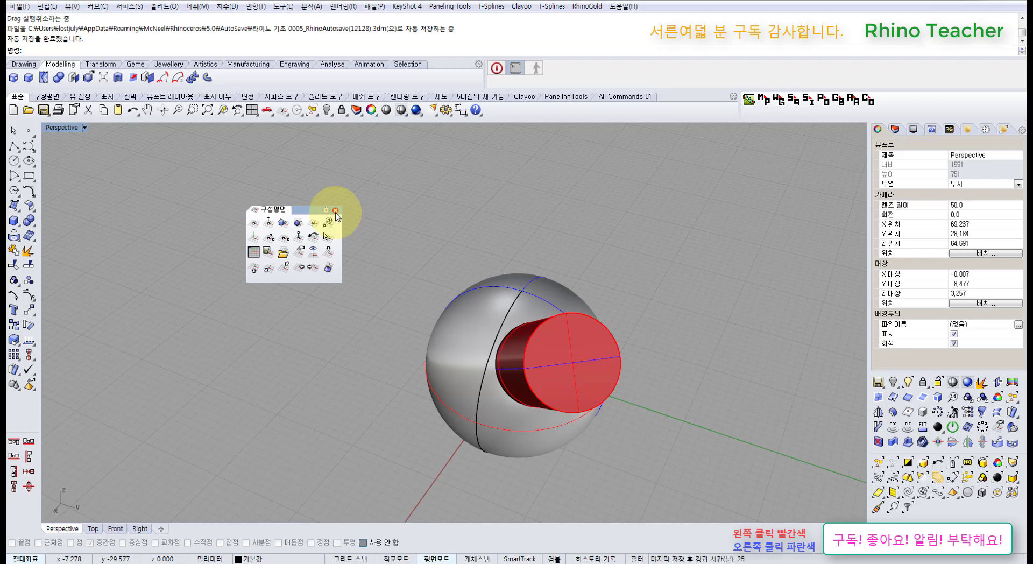
right_click_drag(438, 301, 420, 315)
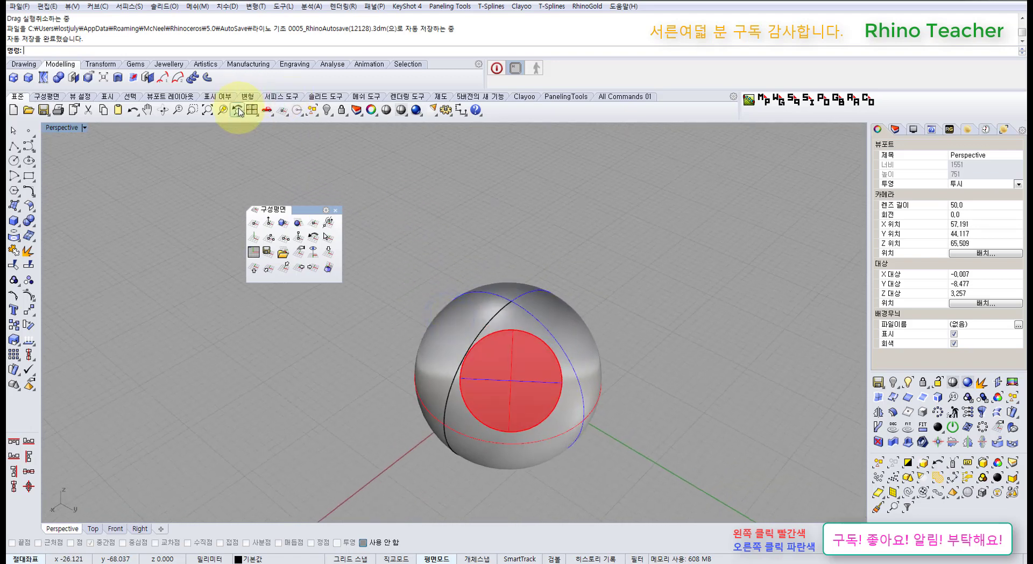
Return to the four-viewport layout and inspect the cylinder's flat end face from several angles in Perspective
left_click(237, 110)
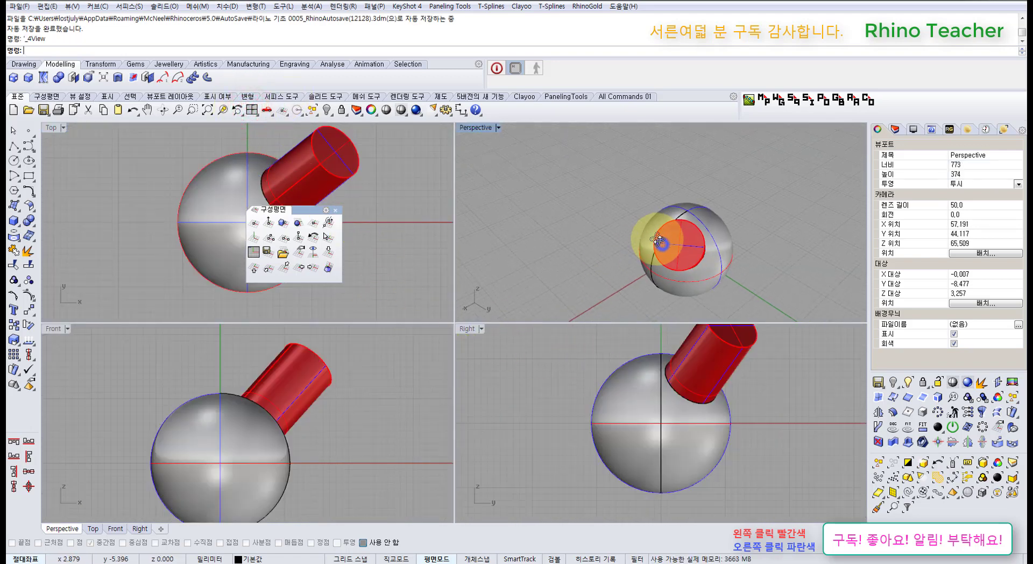
mouse_move(658, 240)
right_mouse_down()
mouse_move(667, 246)
mouse_move(646, 241)
right_mouse_up()
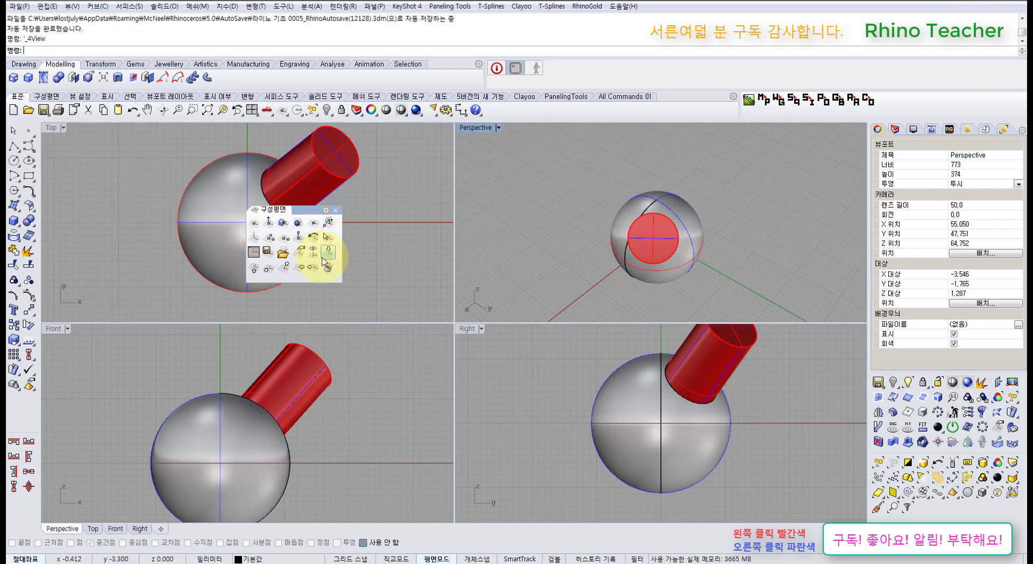
right_click_drag(576, 224, 607, 236)
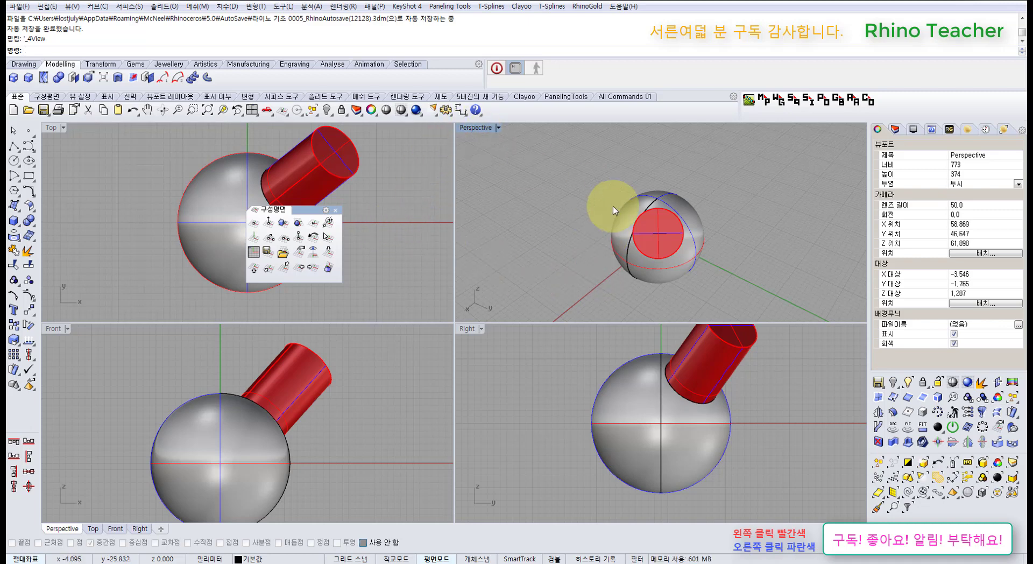
right_click_drag(653, 228, 744, 184)
scroll(735, 179, "up", 3)
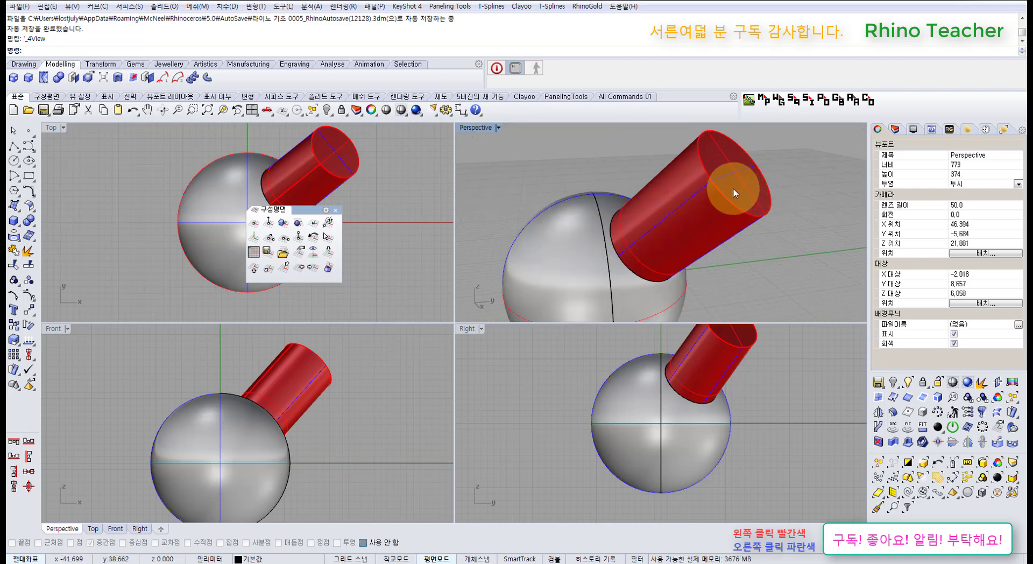
right_click_drag(733, 188, 649, 221)
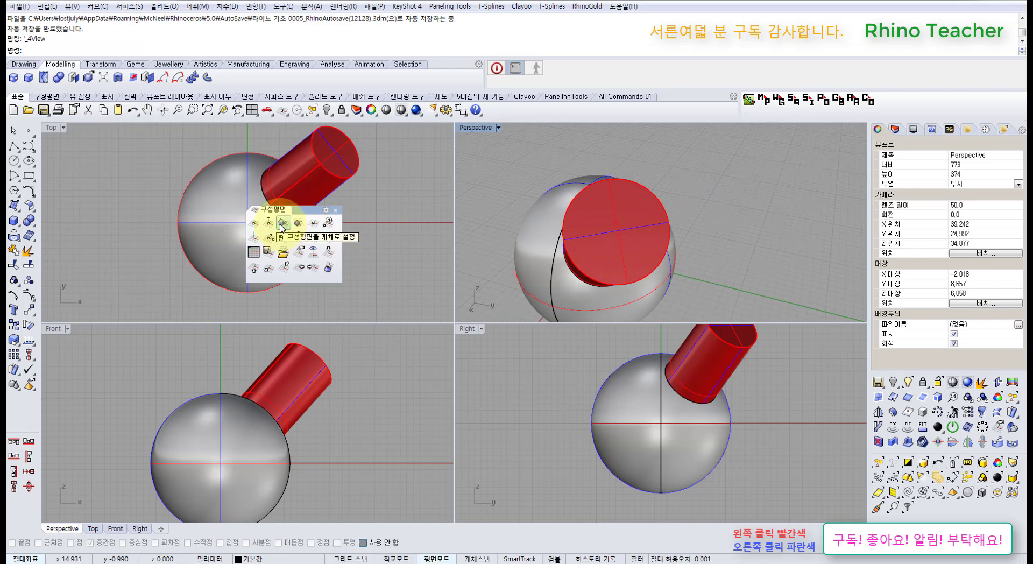
Maximize Perspective and set the construction plane to an object, using the red cylinder as the reference
double_click(480, 130)
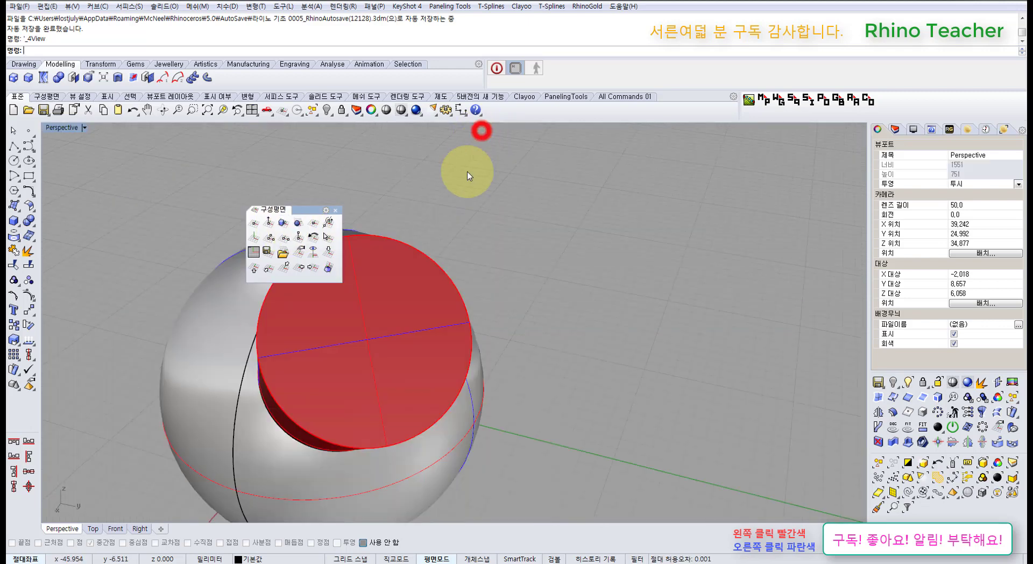
mouse_move(436, 252)
right_mouse_down()
mouse_move(457, 238)
mouse_move(431, 251)
right_mouse_up()
left_click(282, 223)
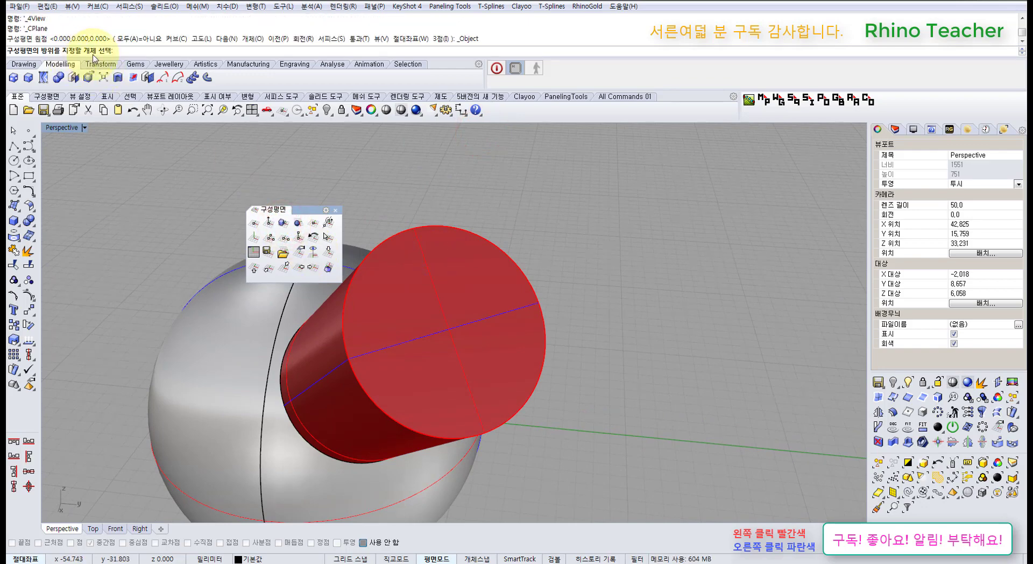
right_click_drag(409, 280, 508, 238)
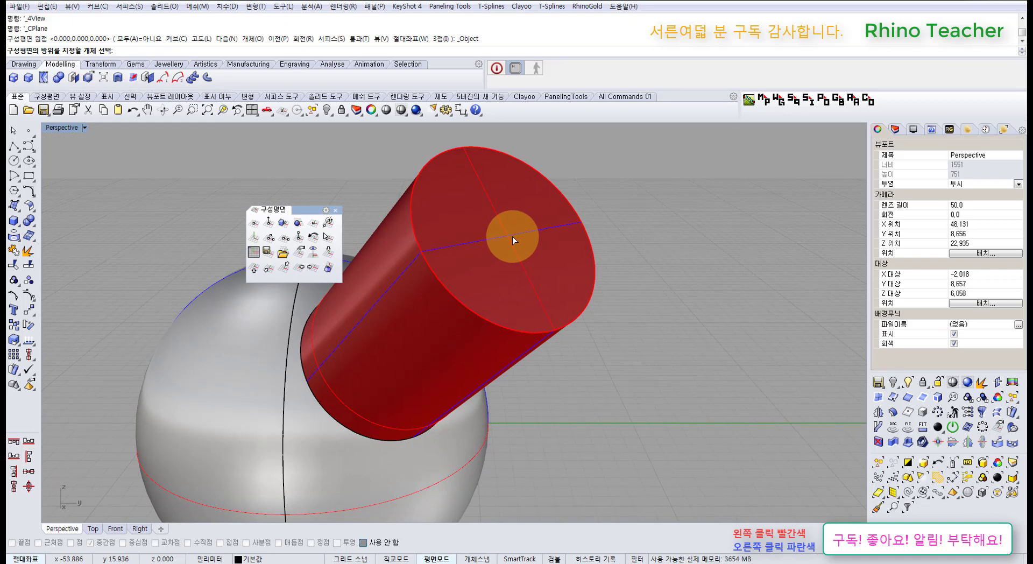
left_click(512, 237)
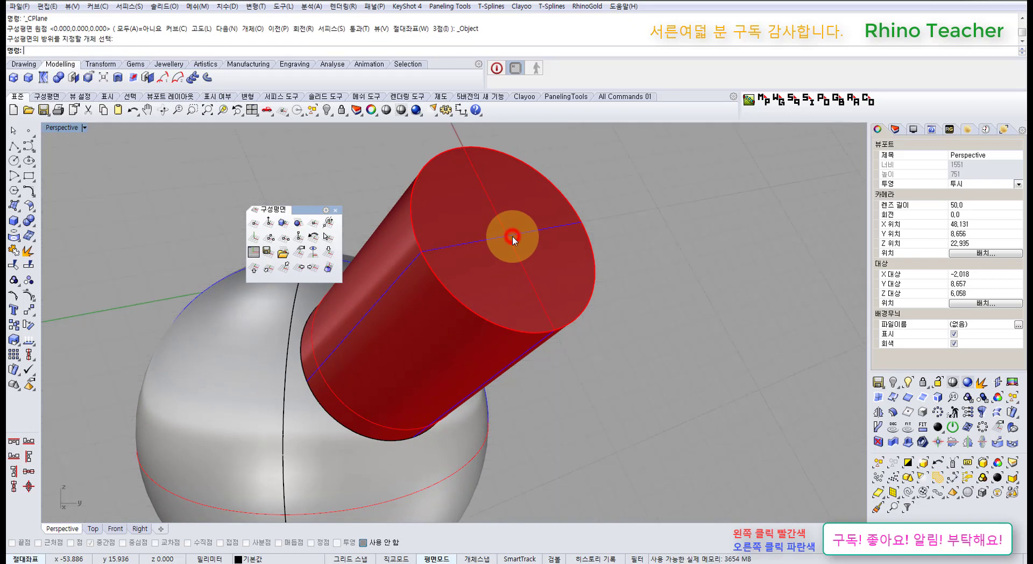
Show four viewports aligned to the cylinder's construction plane and select the upright cylinder in the Front viewport
left_click(251, 110)
right_click_drag(283, 397, 258, 403)
scroll(258, 402, "down", 2)
scroll(263, 395, "up", 3)
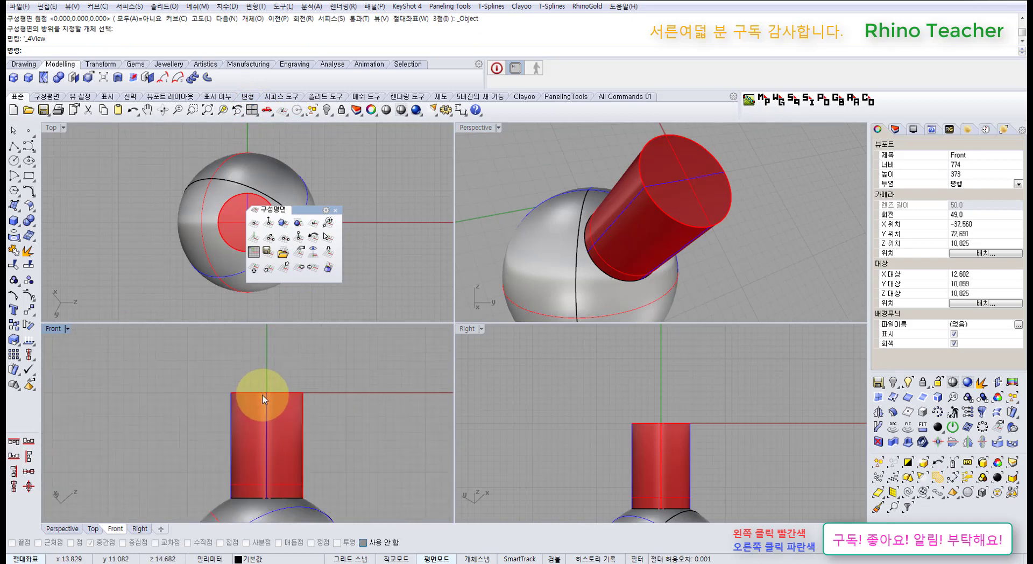
left_click(257, 407)
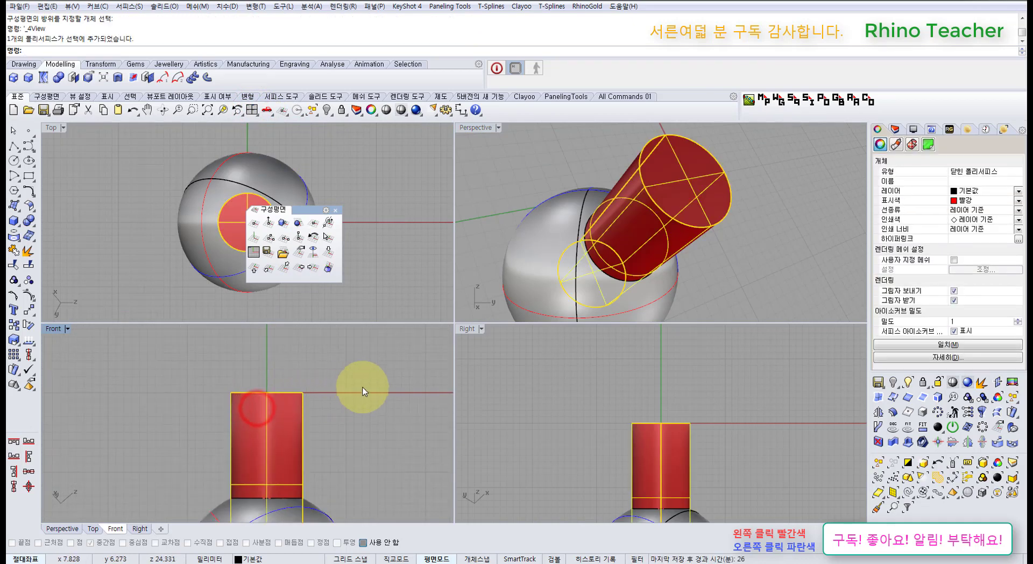
Reset the four viewports to their standard directions, deselect the cylinder and frame it closely at an angle in Perspective
left_click(250, 111)
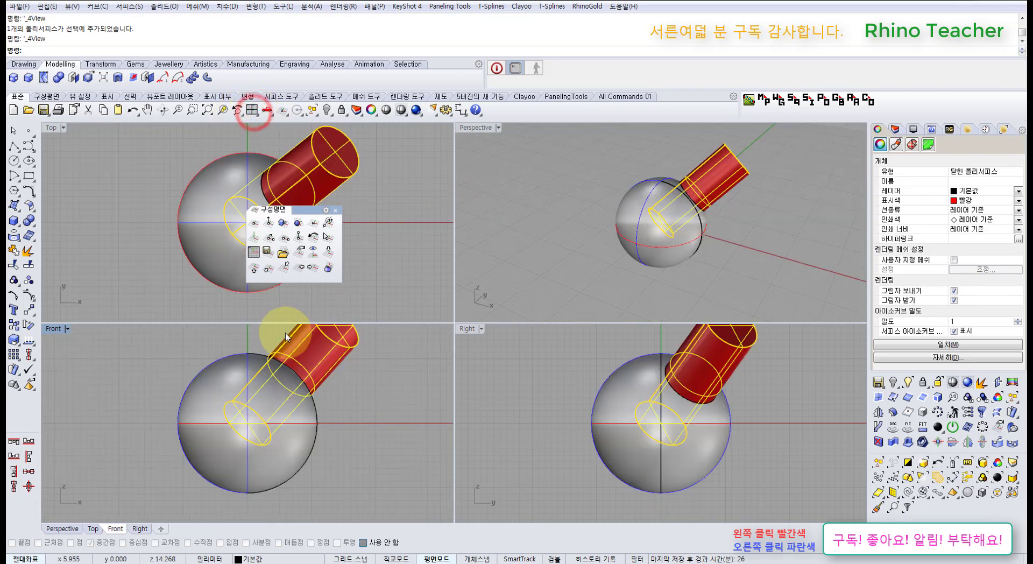
right_click_drag(294, 363, 315, 420)
left_click(554, 272)
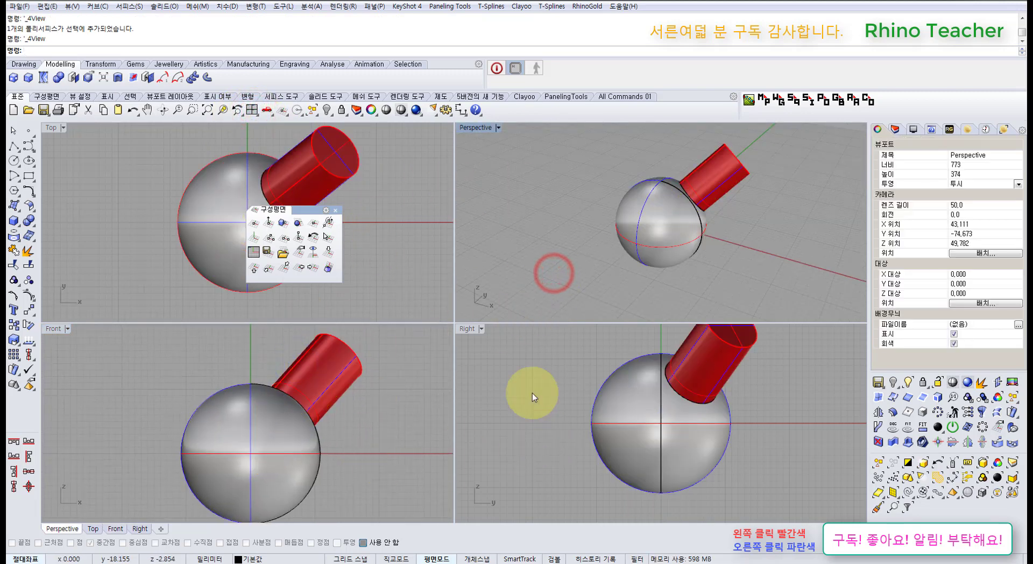
right_click_drag(739, 235, 641, 249)
scroll(737, 179, "up", 4)
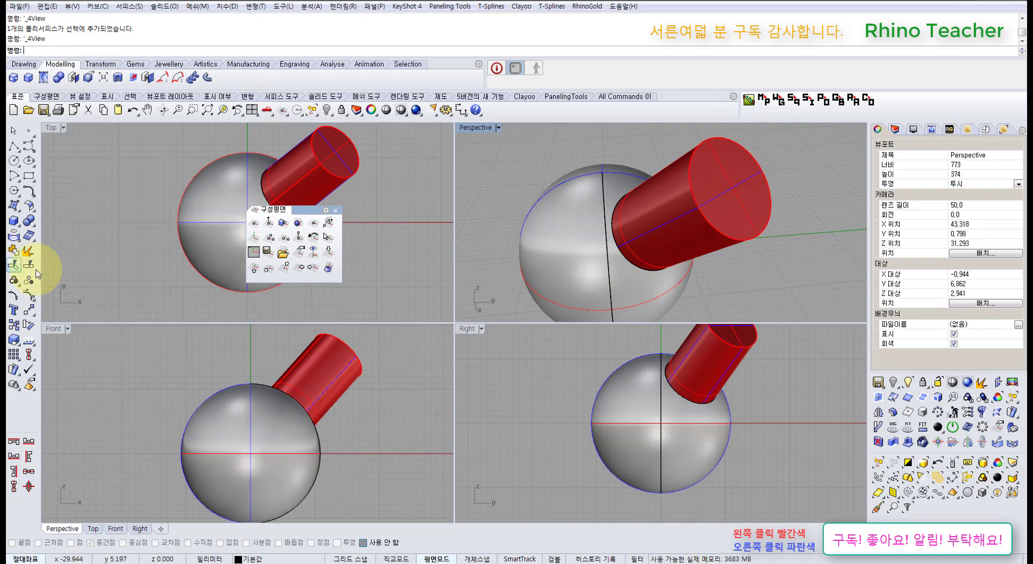
Extract the cylinder's flat end face as a separate surface with the copy option set to No
right_click(28, 250)
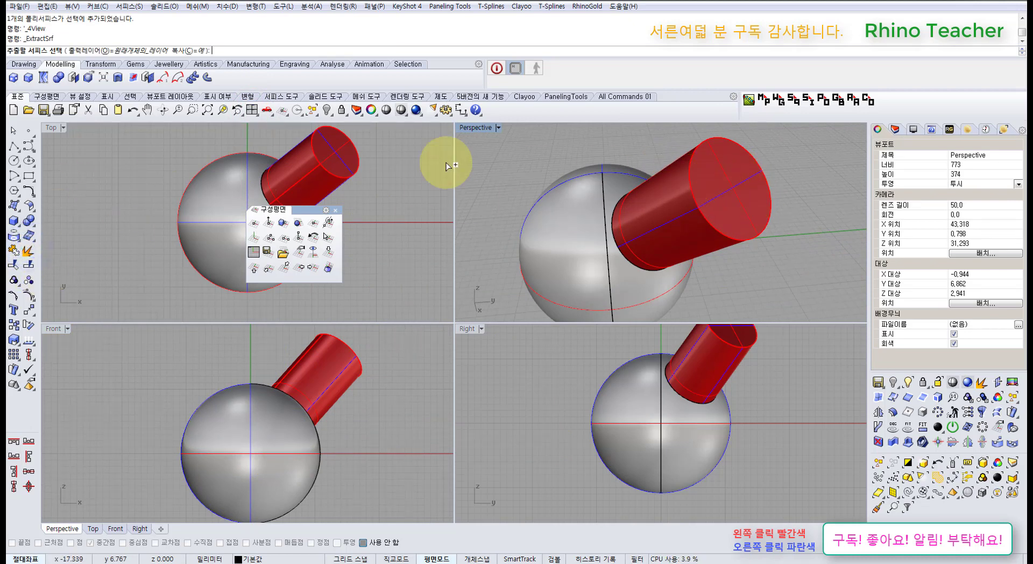
left_click(186, 50)
left_click(742, 211)
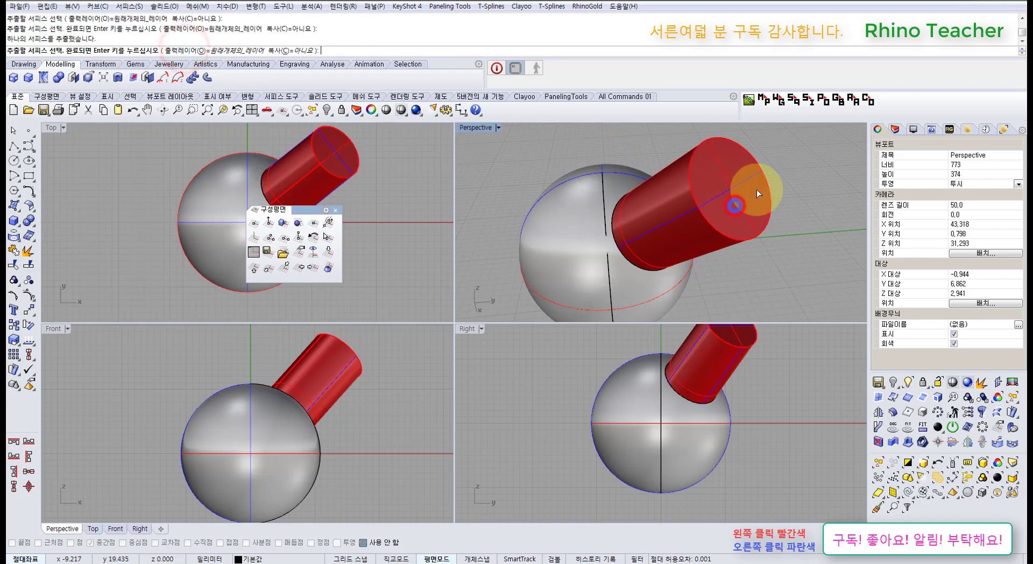
key("Return")
Set the extracted end face's display colour to green and deselect it
left_click(956, 201)
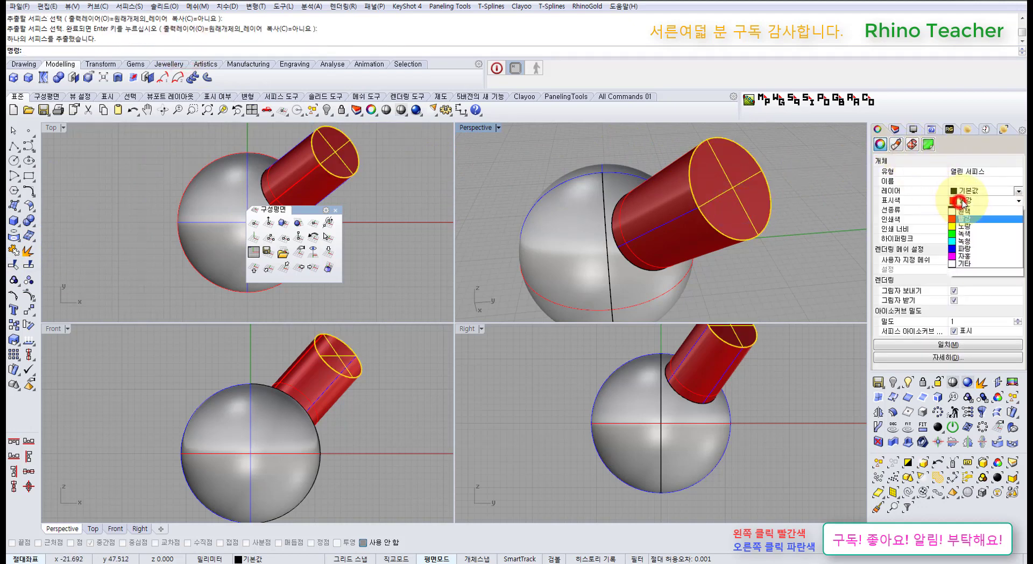
left_click(971, 260)
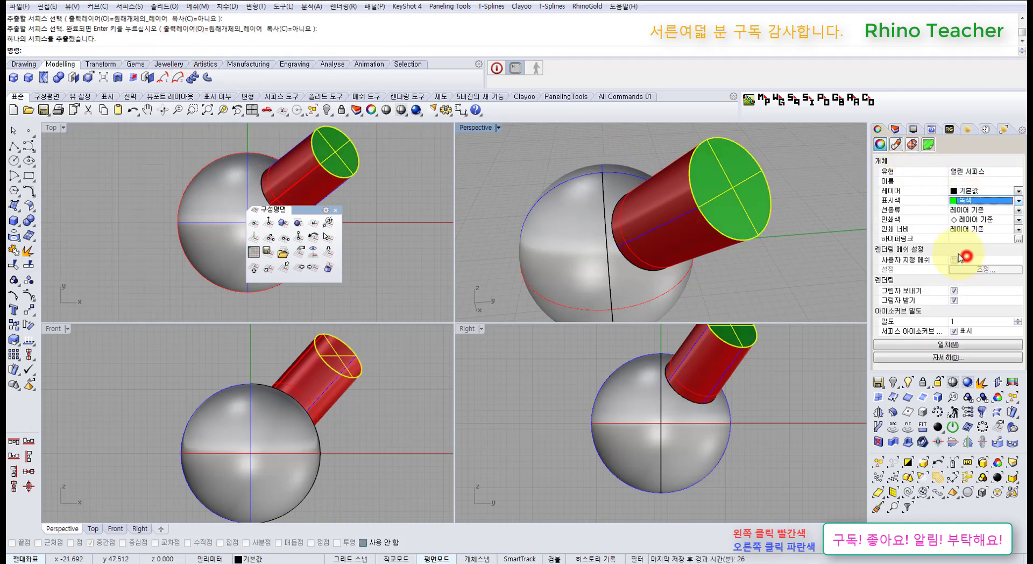
left_click(820, 239)
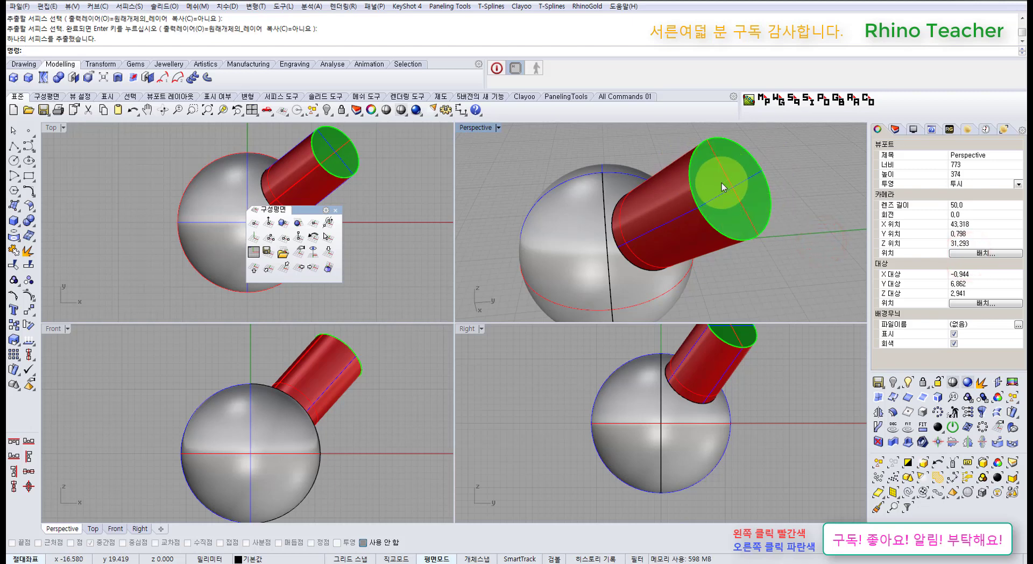
Set the construction plane to the green end face, and move the cylinder with its cap along its axis away from the sphere in Front
left_click(284, 222)
left_click(730, 198)
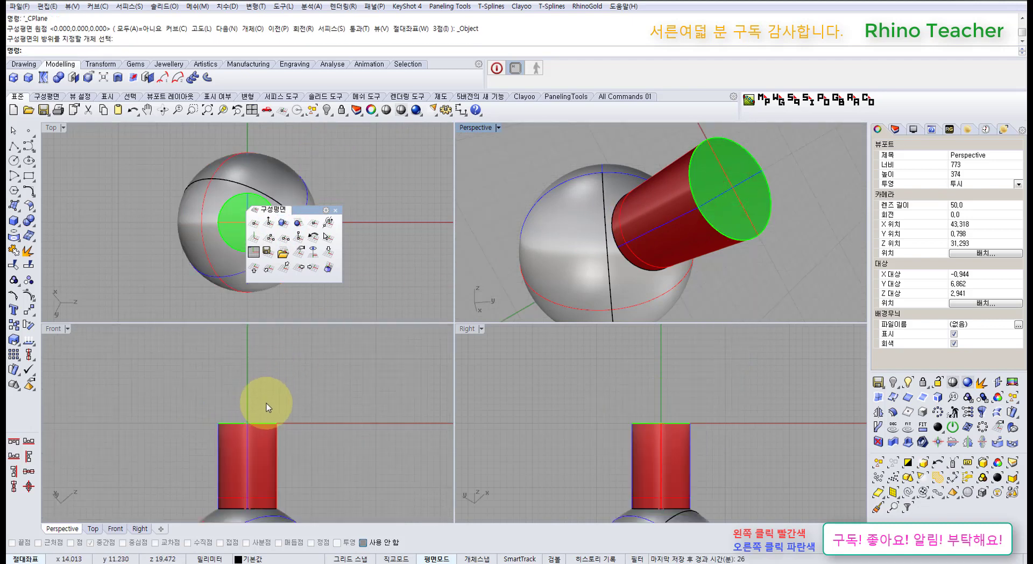
left_click_drag(295, 395, 164, 456)
mouse_move(165, 454)
right_mouse_down("ctrl")
mouse_move(210, 403)
mouse_move(231, 421)
right_mouse_up("ctrl")
left_click_drag(226, 436, 280, 423)
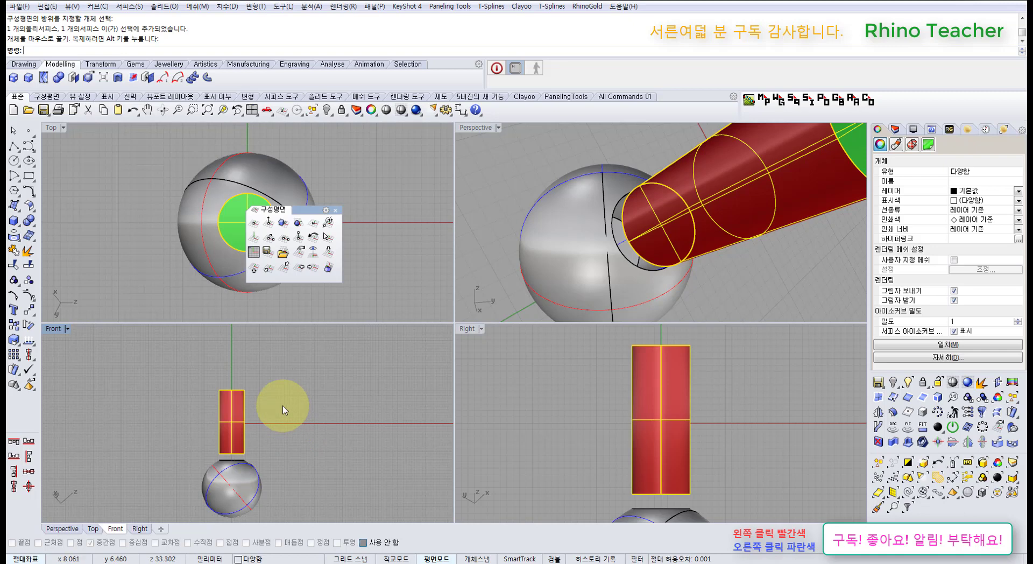
mouse_move(293, 208)
left_mouse_down()
mouse_move(379, 195)
mouse_move(377, 181)
left_mouse_up()
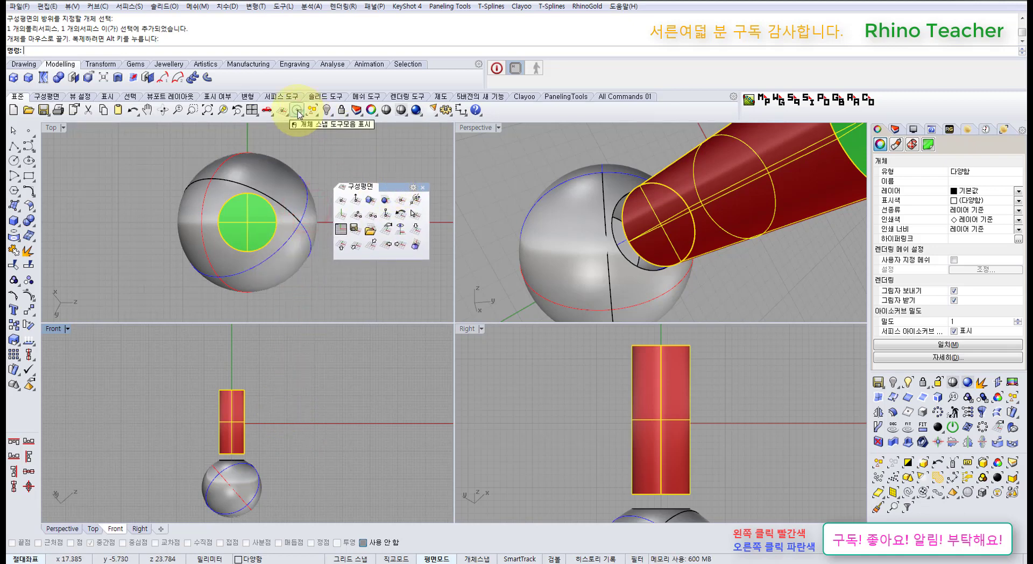